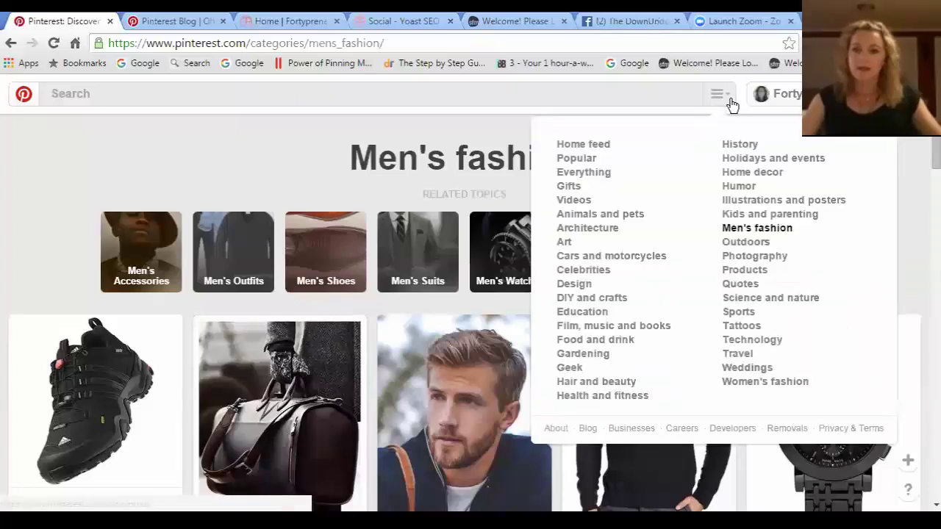
# Open the business sign-up form from Pinterest for Business and examine the available business types
pyautogui.click(623, 429)
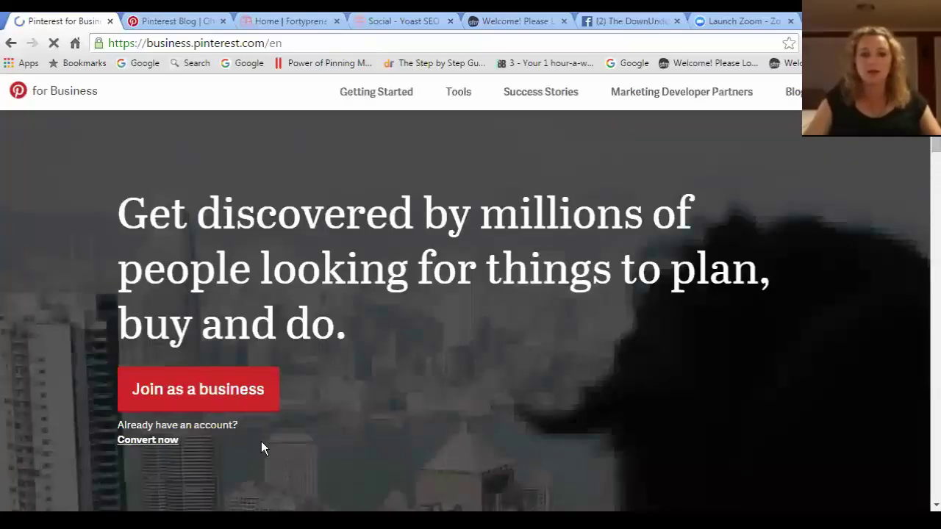
pyautogui.scroll(-1, 261, 441)
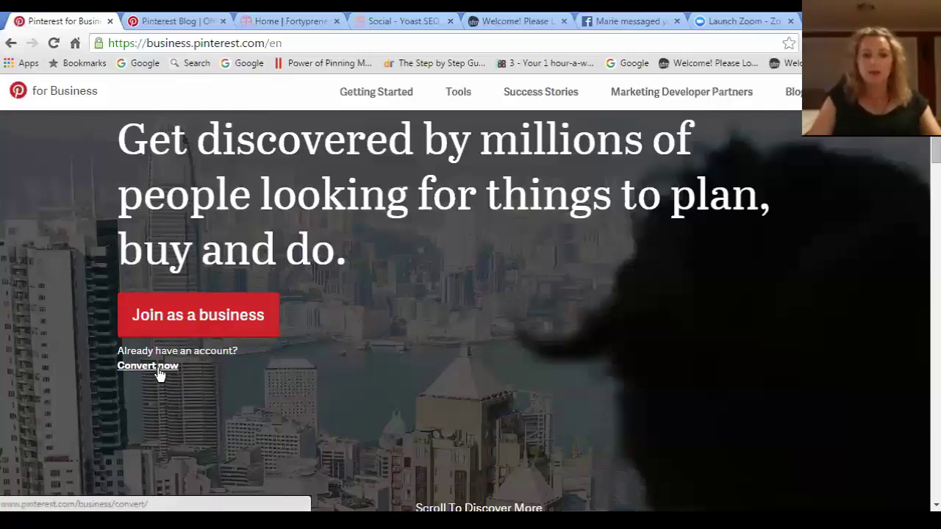
pyautogui.click(226, 321)
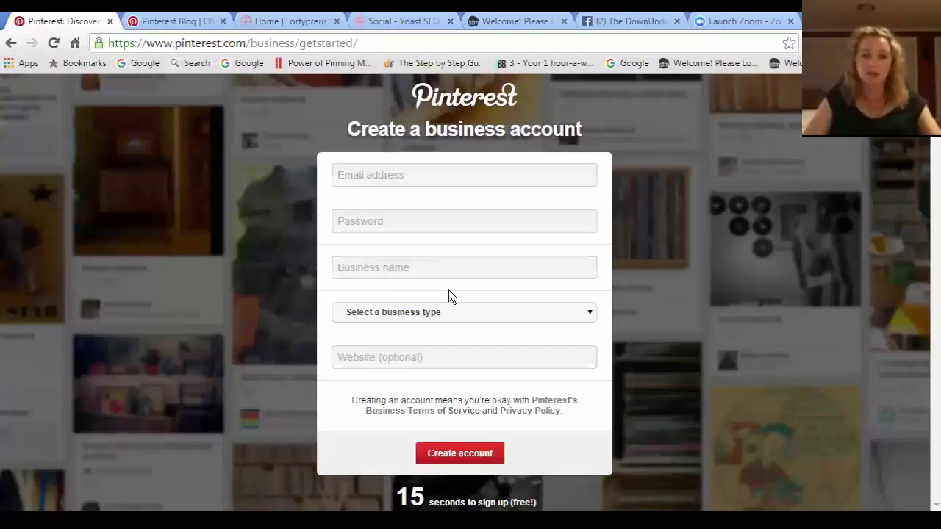
pyautogui.click(565, 316)
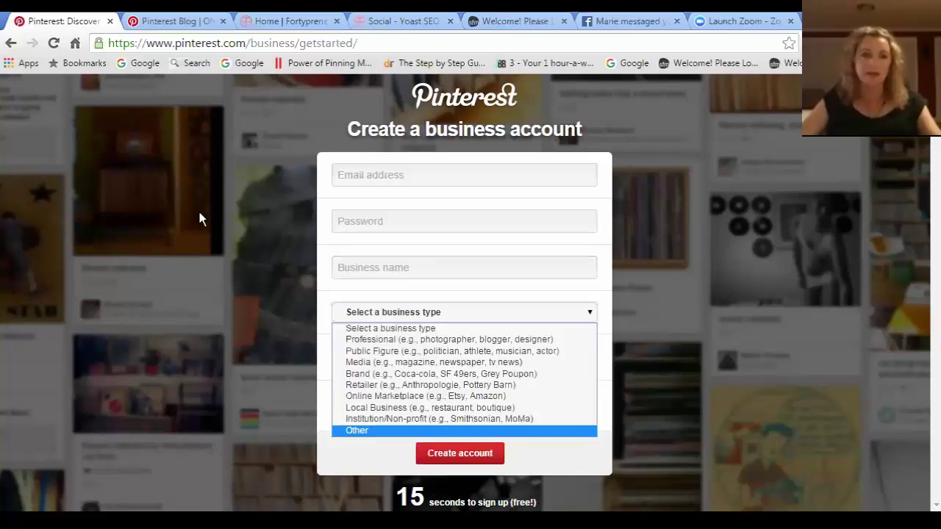
# Leave the business sign-up form and go back to the FortyPreneur profile page
pyautogui.click(10, 44)
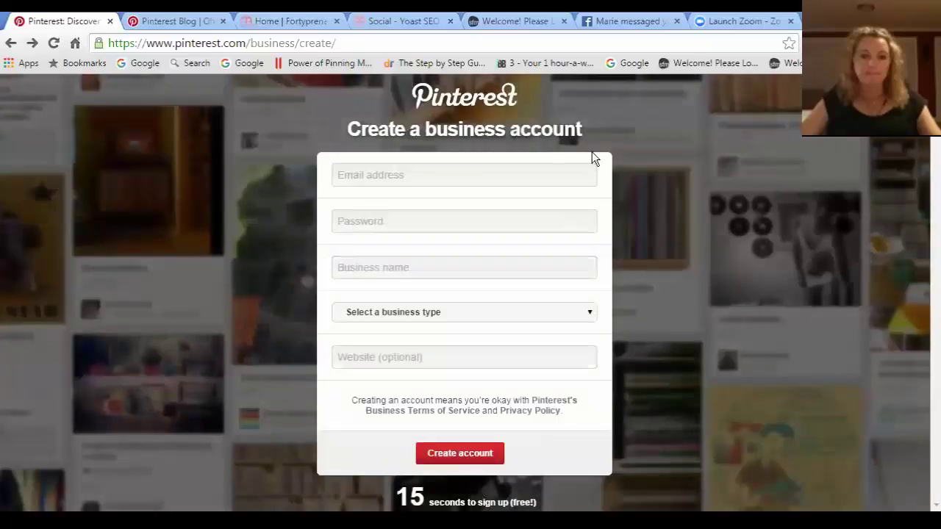
pyautogui.click(12, 44)
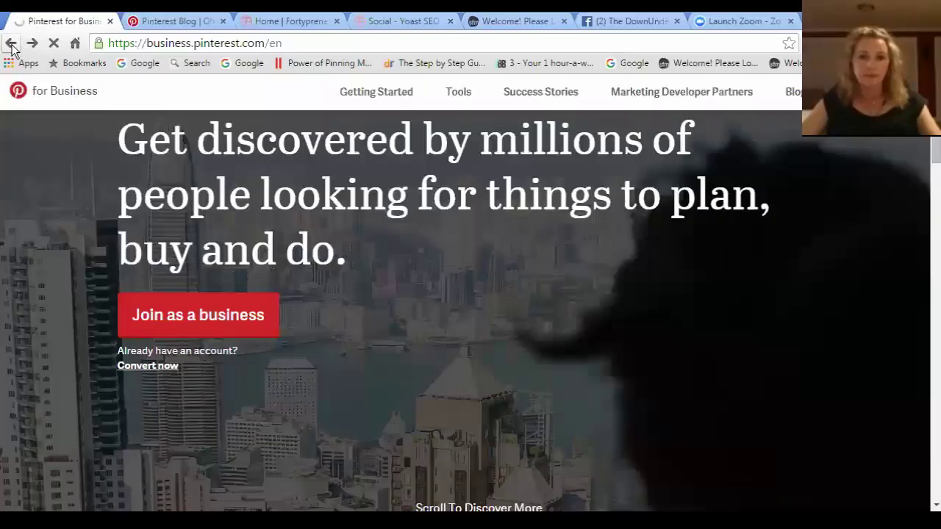
pyautogui.click(11, 45)
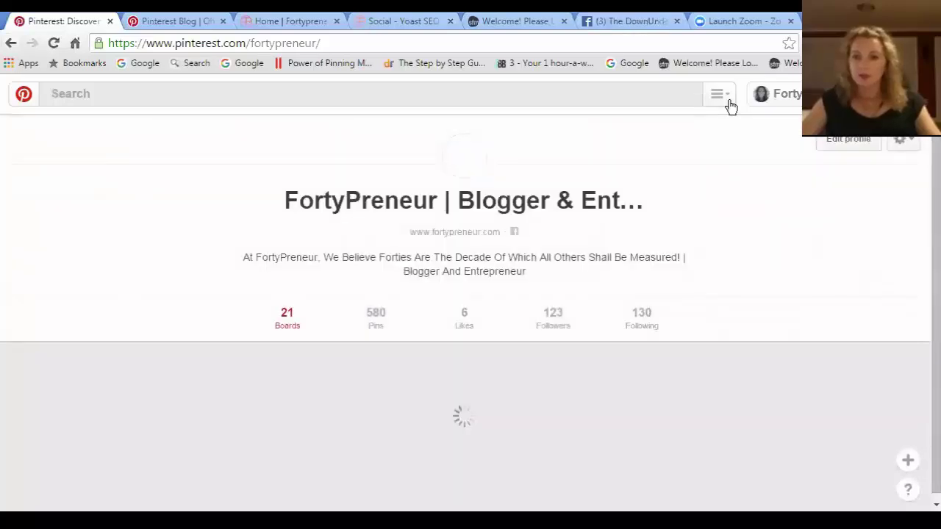
pyautogui.click(728, 101)
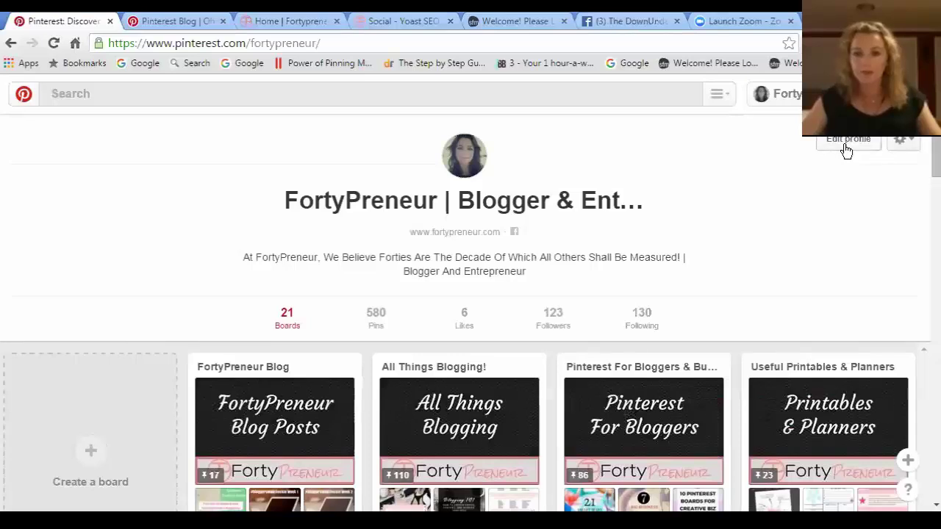
# Open the profile for editing, review its fields from business name to website, and close it without saving
pyautogui.click(846, 149)
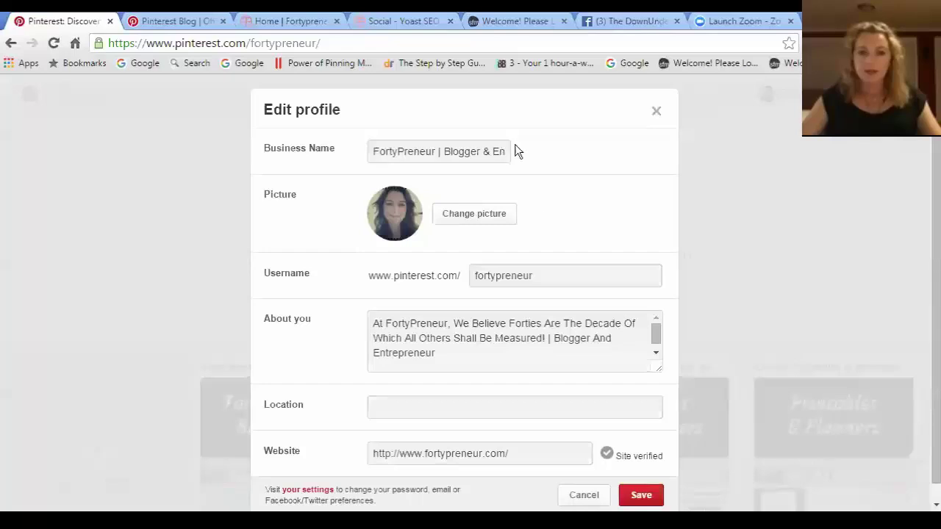
pyautogui.scroll(-1, 515, 215)
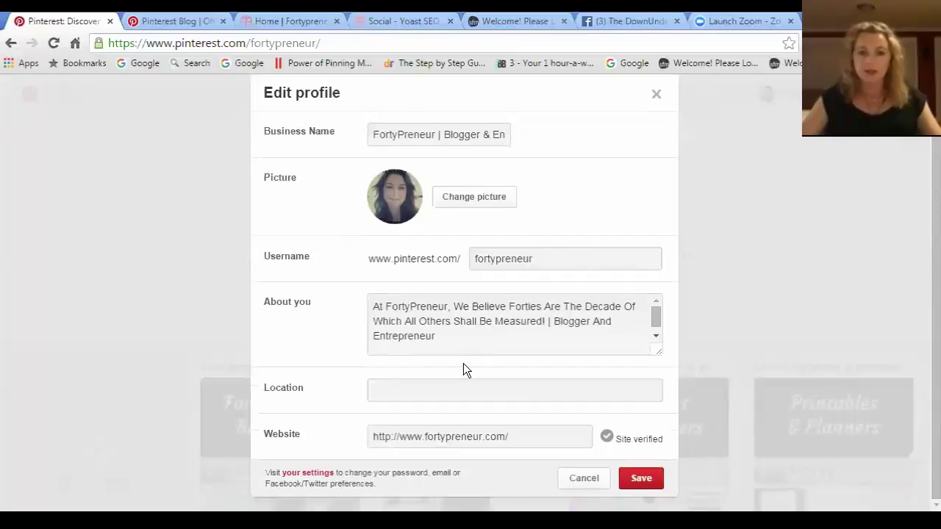
pyautogui.scroll(-1, 457, 334)
pyautogui.scroll(1, 445, 336)
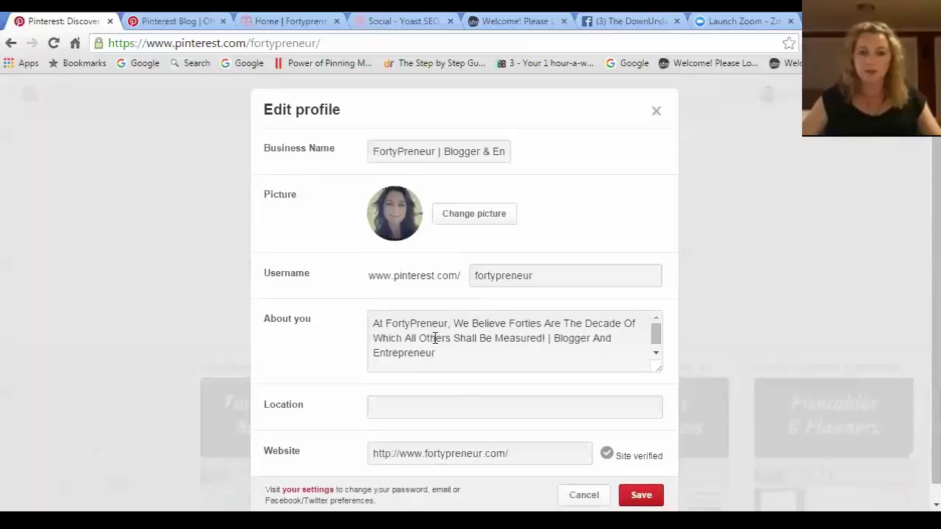
pyautogui.scroll(-1, 435, 338)
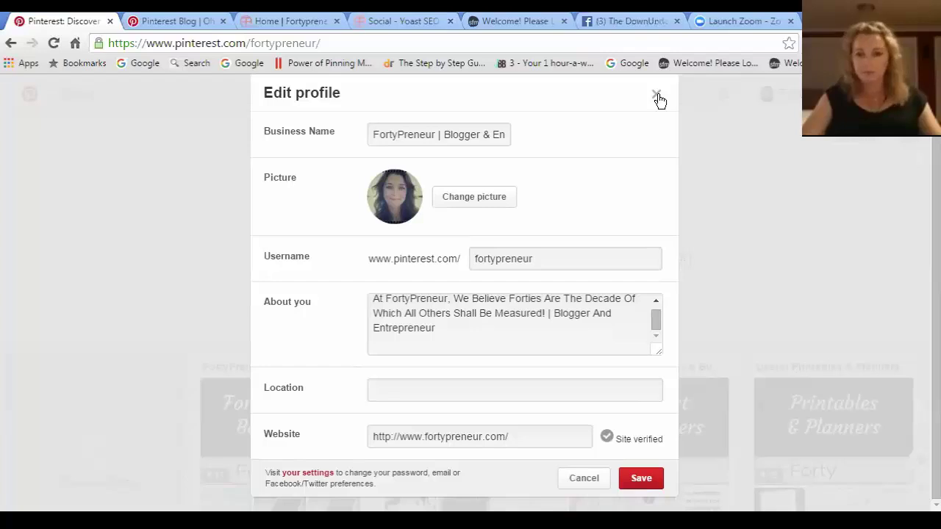
pyautogui.click(729, 154)
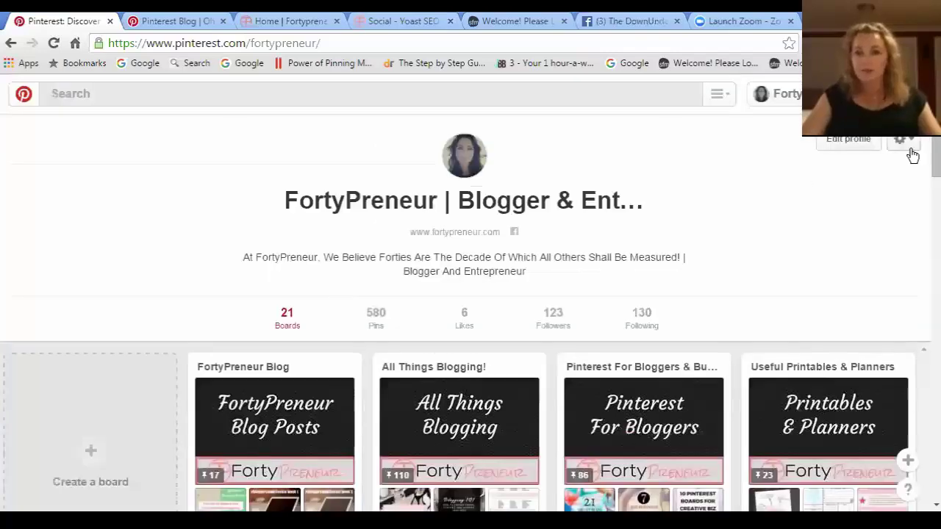
# Open the account settings and review the Business Account Basics and Profile sections
pyautogui.click(913, 150)
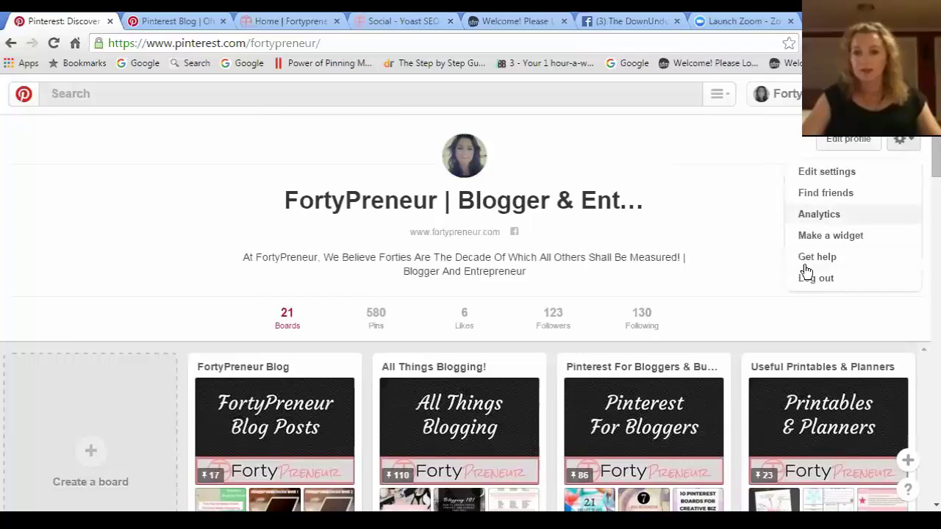
pyautogui.click(819, 174)
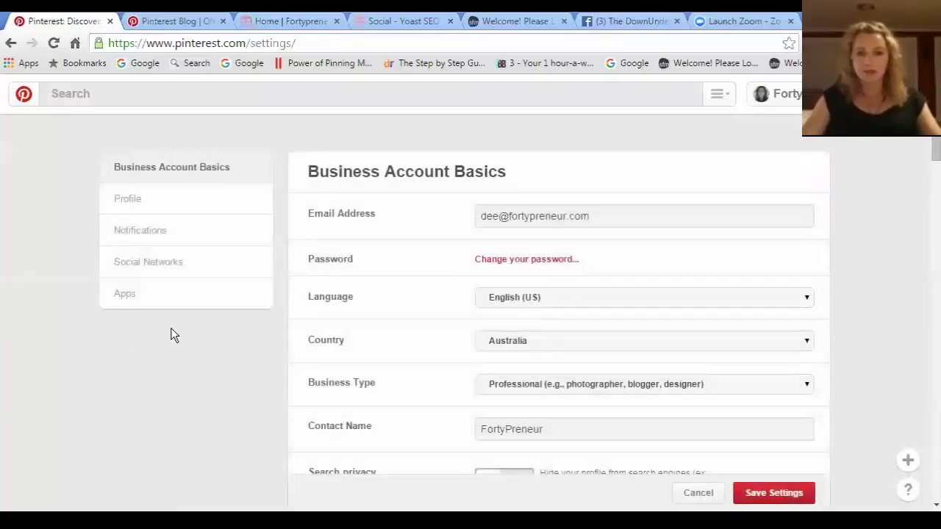
pyautogui.scroll(-1, 171, 342)
pyautogui.scroll(1, 171, 340)
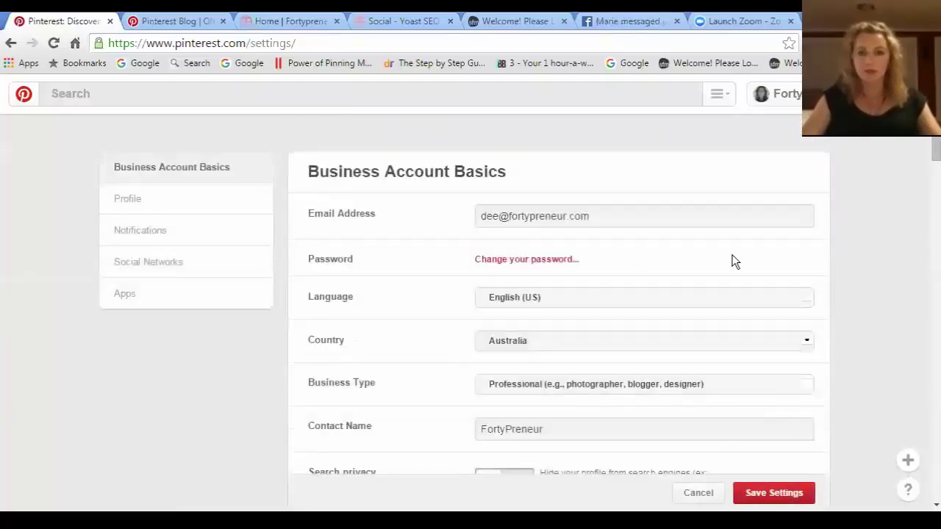
pyautogui.scroll(-3, 409, 284)
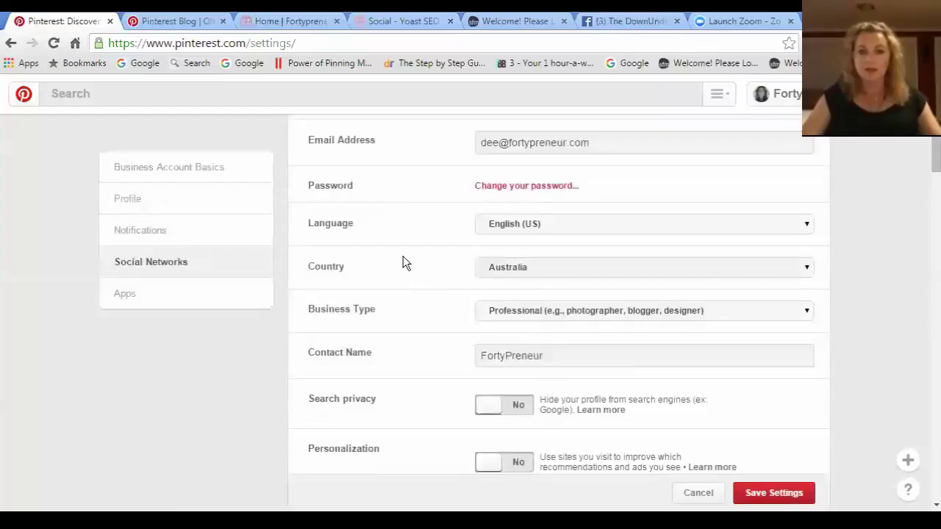
pyautogui.scroll(-1, 420, 277)
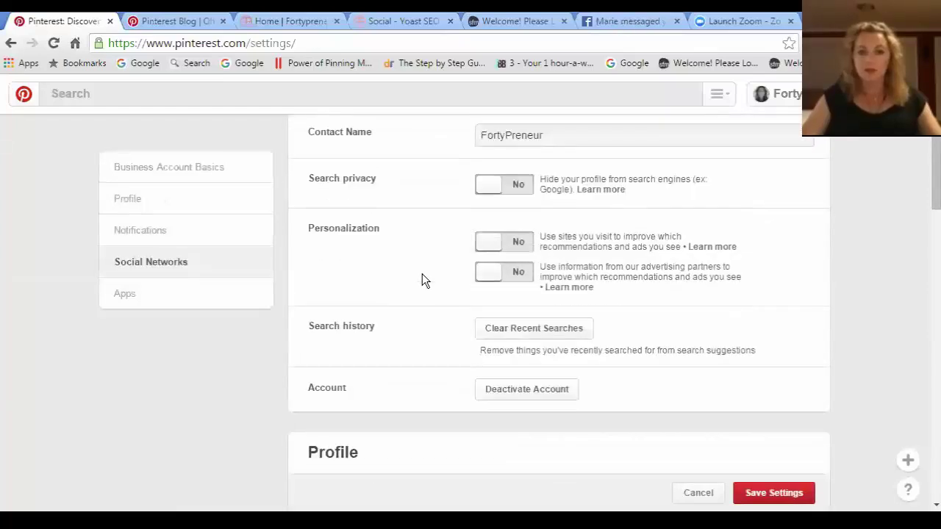
pyautogui.scroll(-5, 410, 267)
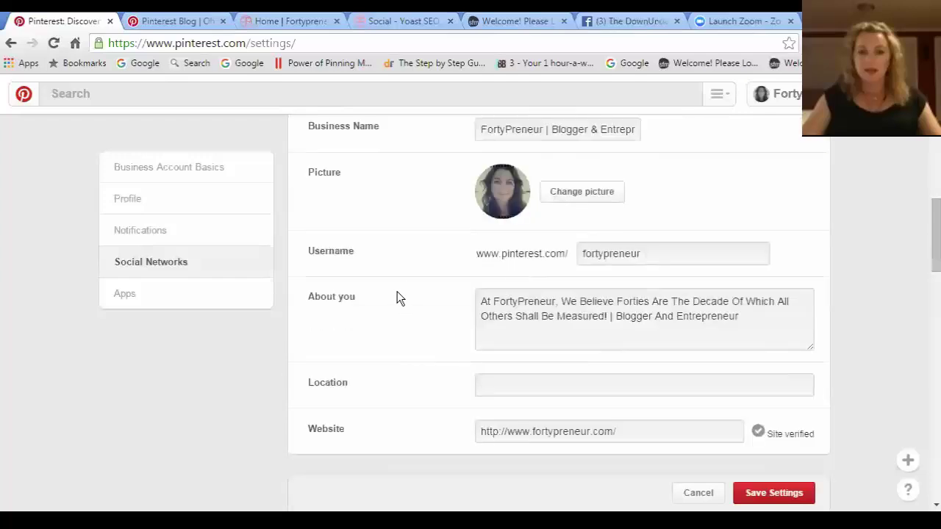
# Review the on-site, email, phone and desktop notification options in the account settings
pyautogui.scroll(-4, 399, 297)
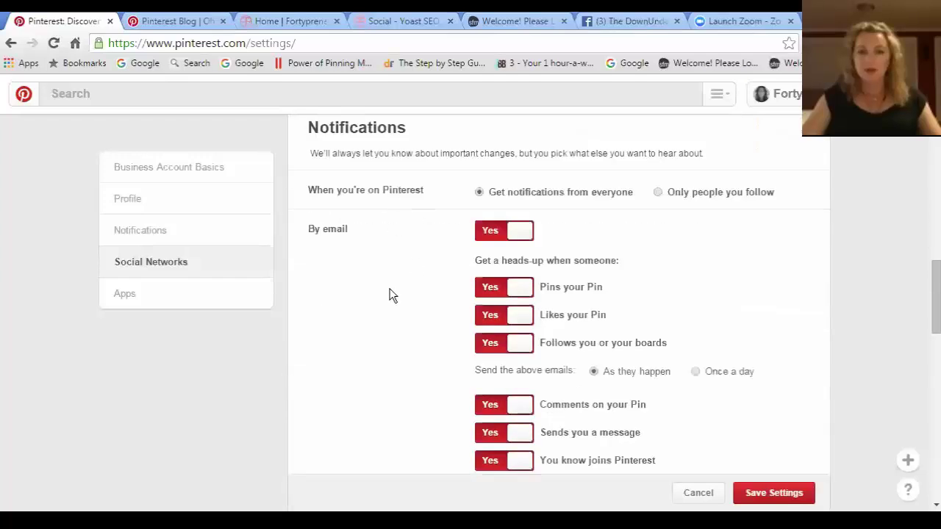
pyautogui.scroll(-1, 376, 284)
pyautogui.scroll(2, 375, 285)
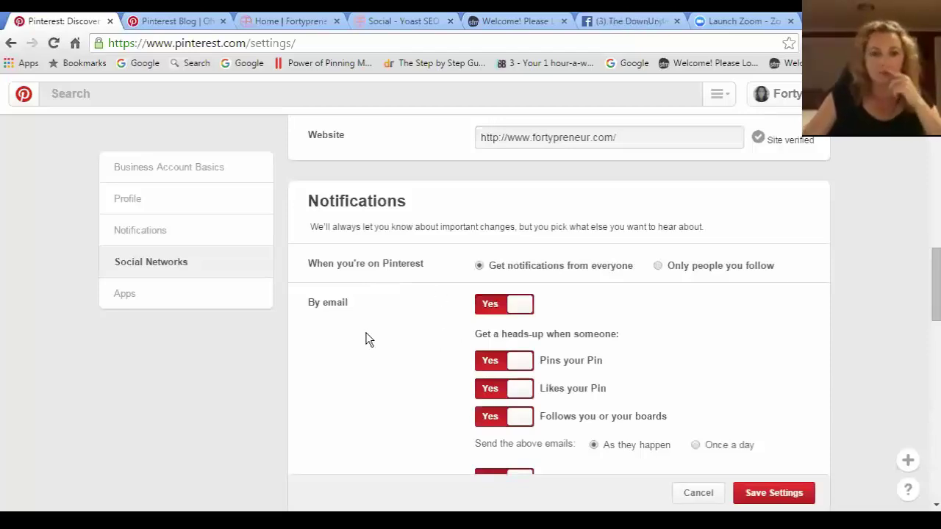
pyautogui.scroll(-1, 368, 339)
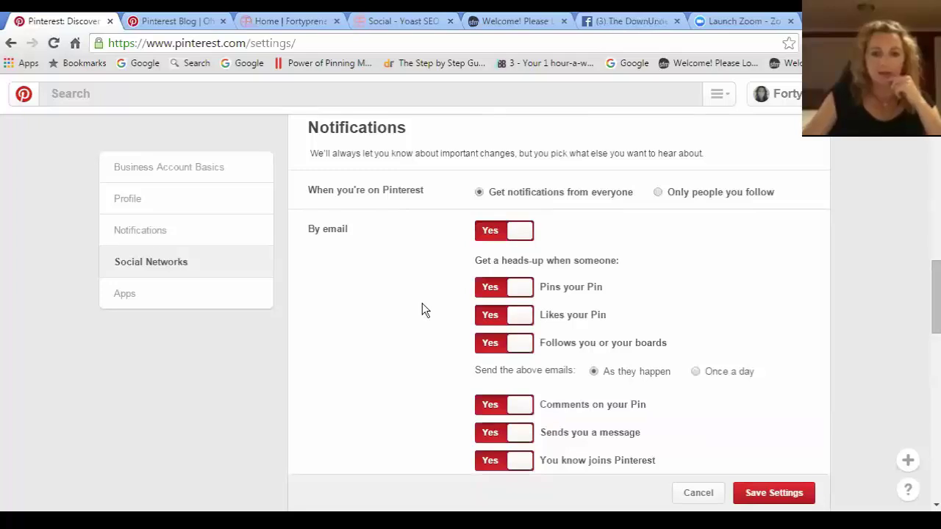
pyautogui.scroll(-2, 410, 385)
pyautogui.scroll(-4, 395, 345)
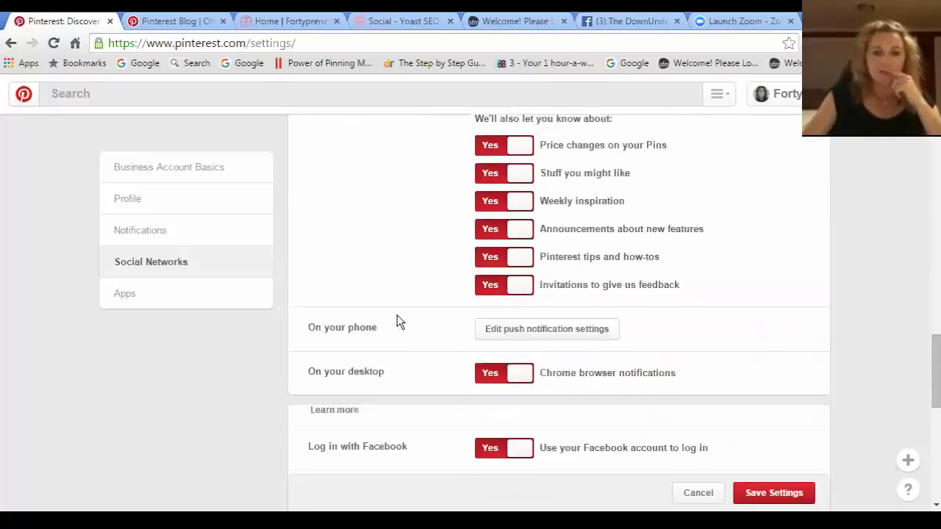
# Review the social network login and connection options and the apps with access to the account
pyautogui.scroll(-3, 397, 318)
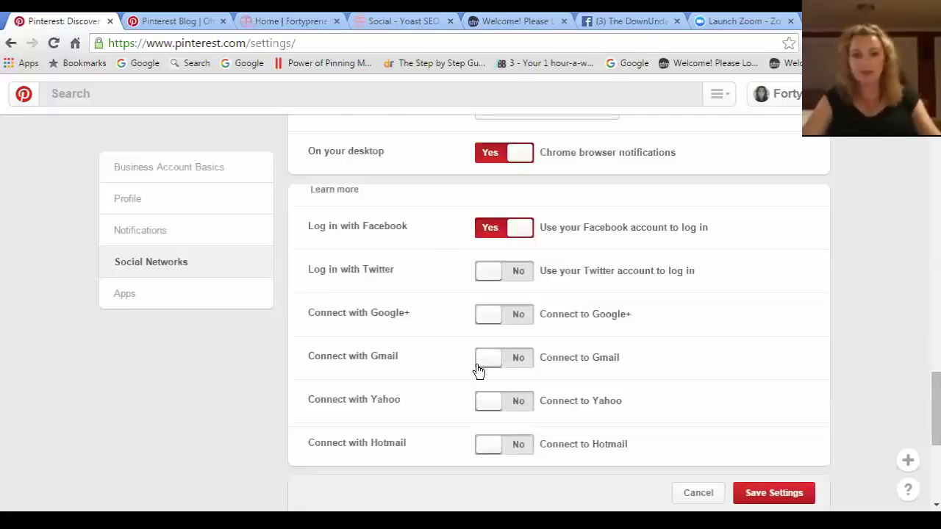
pyautogui.scroll(-1, 459, 376)
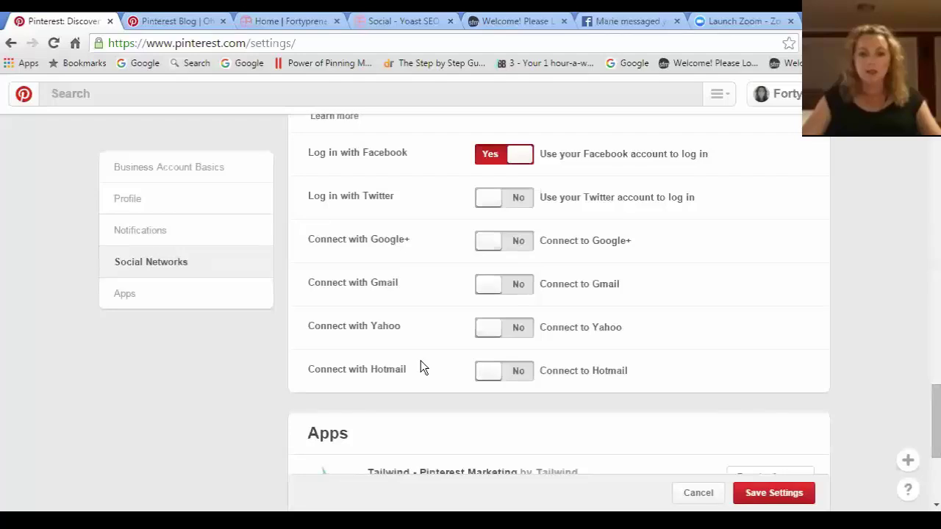
pyautogui.scroll(-1, 421, 361)
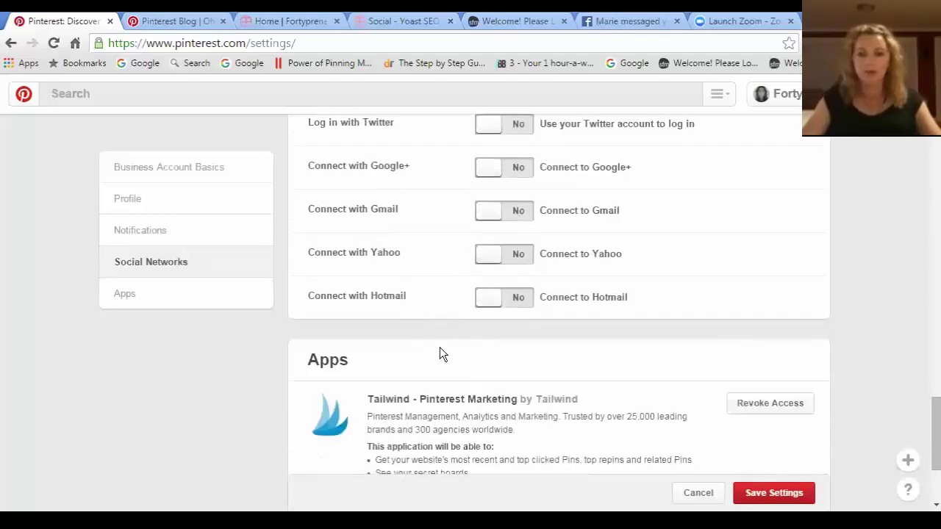
pyautogui.scroll(-2, 503, 377)
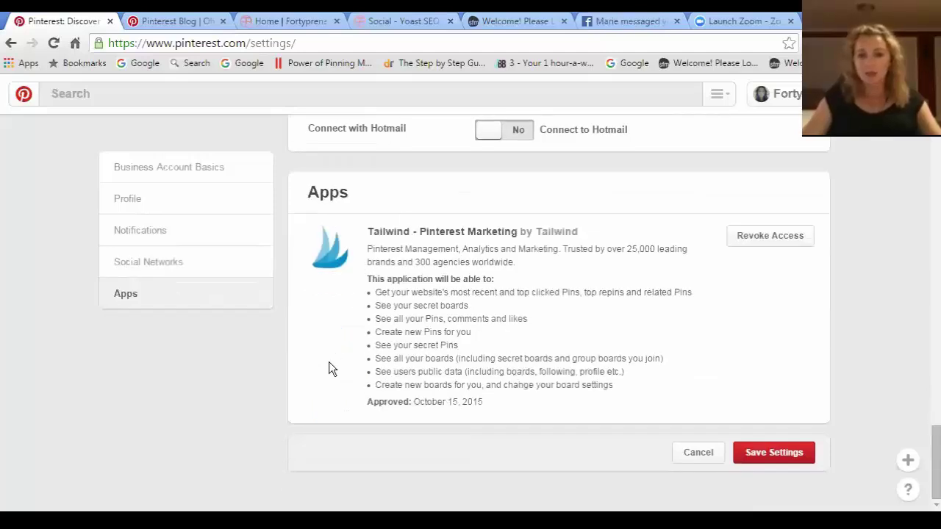
pyautogui.scroll(10, 329, 361)
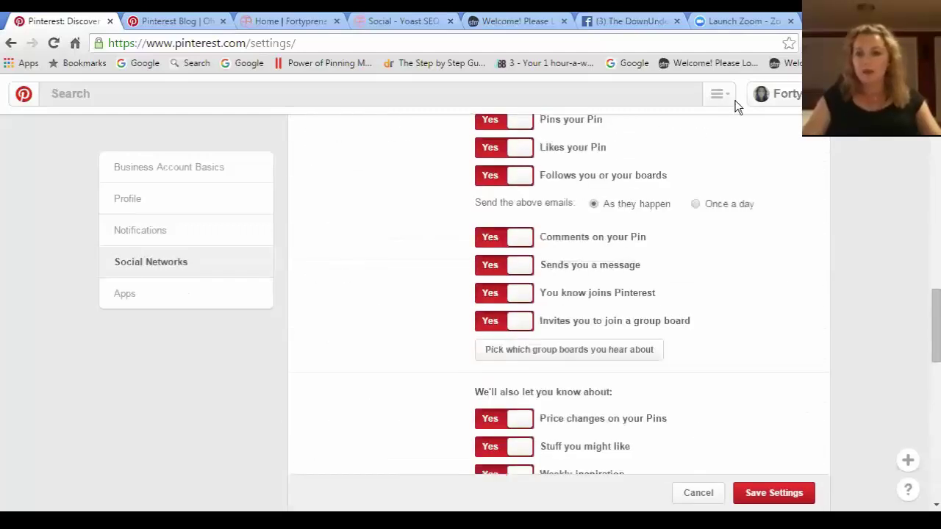
# Return to the FortyPreneur profile and open the page for finding friends
pyautogui.click(765, 97)
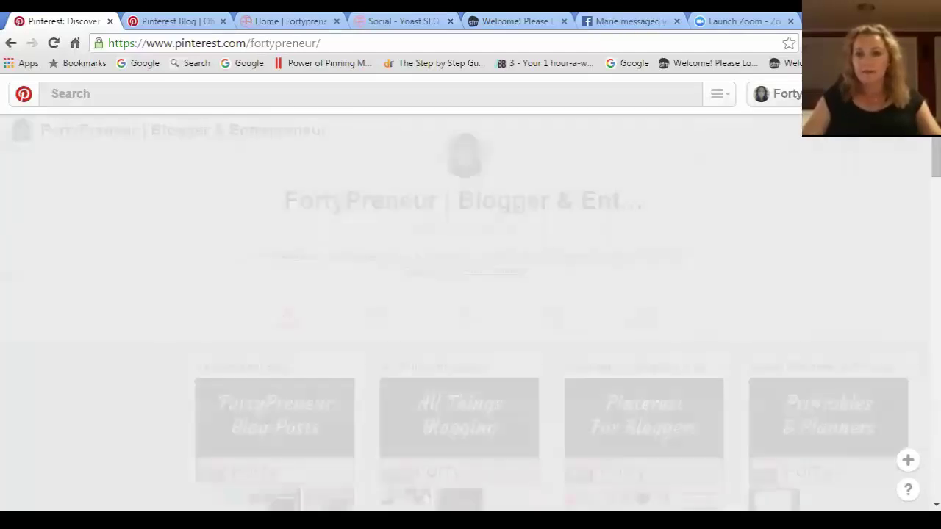
pyautogui.click(858, 138)
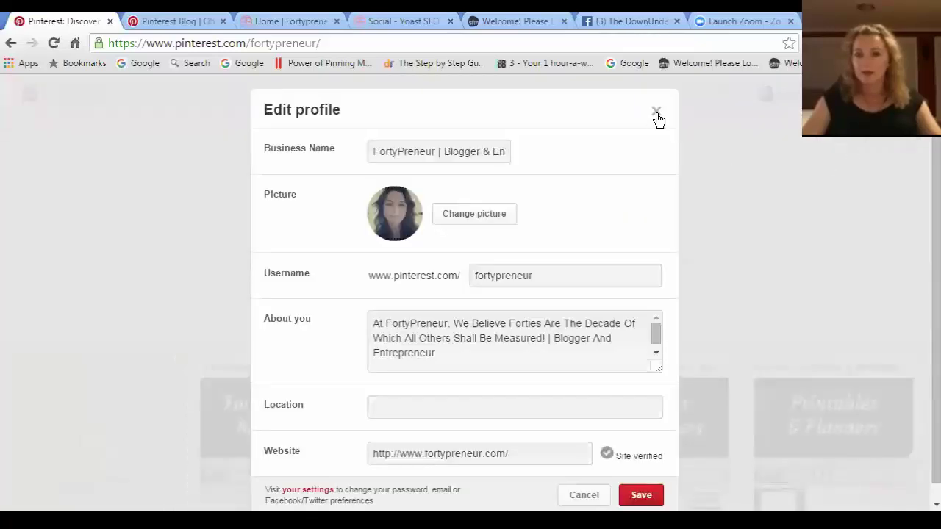
pyautogui.click(657, 114)
pyautogui.click(906, 146)
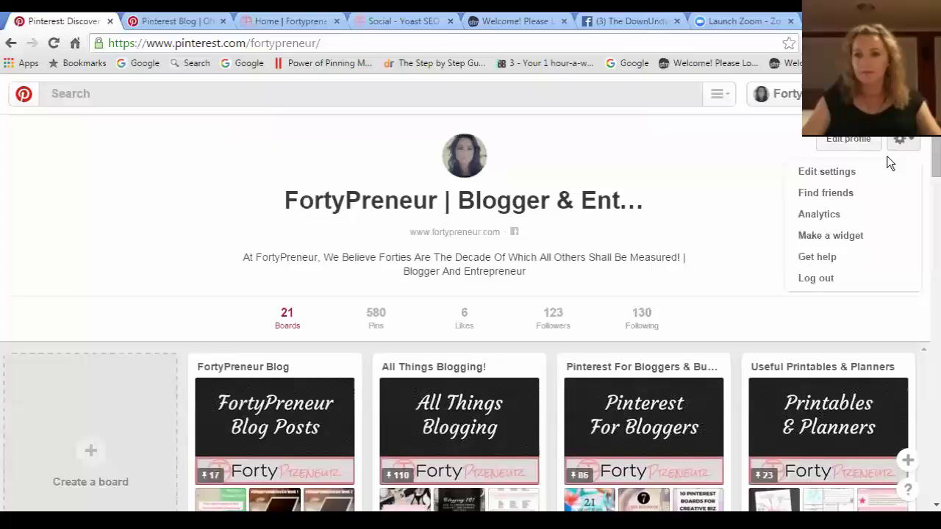
pyautogui.click(828, 197)
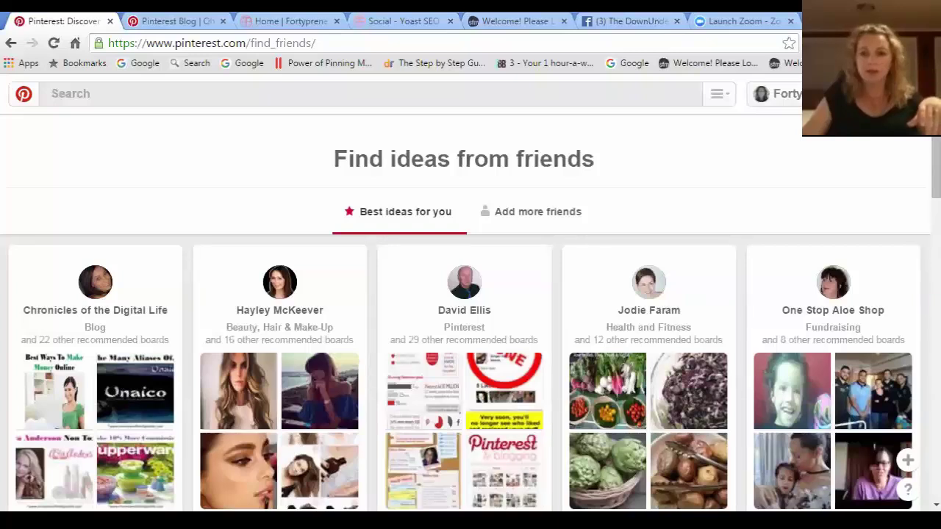
# Return to the profile and open the account's Analytics to examine the profile, audience and website activity overview
pyautogui.click(779, 93)
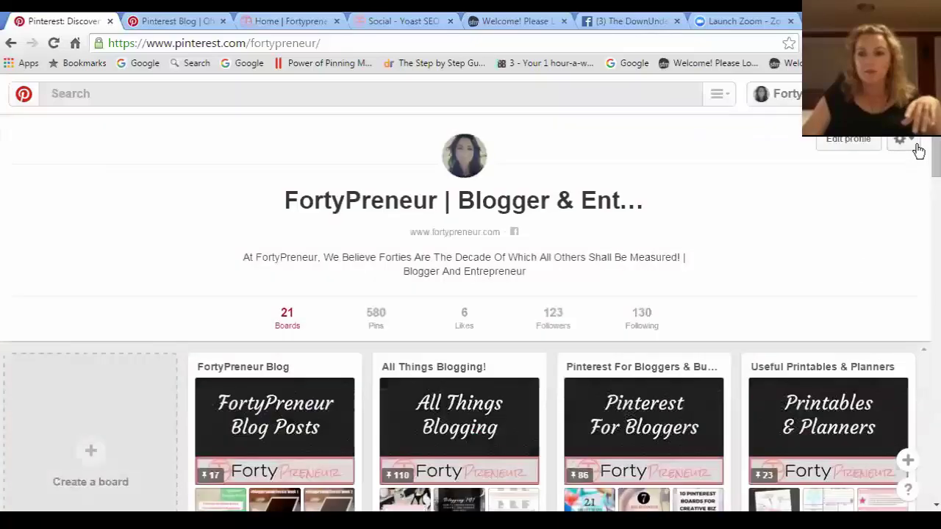
pyautogui.click(916, 147)
pyautogui.click(819, 216)
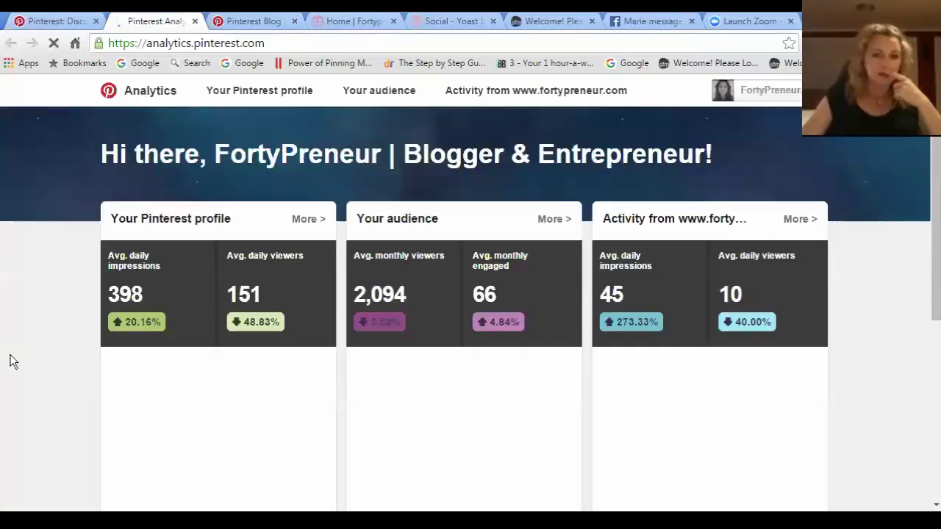
pyautogui.scroll(-1, 10, 361)
pyautogui.scroll(1, 10, 361)
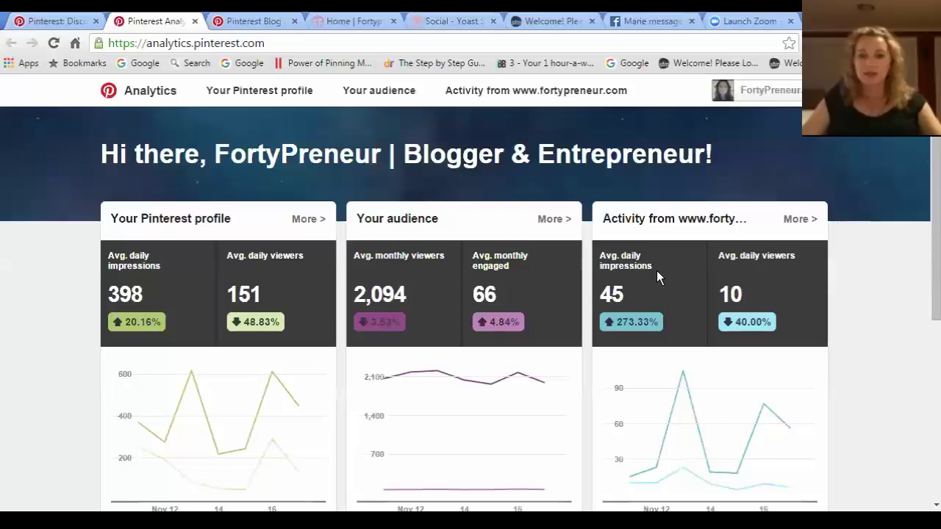
# Examine the activity charts and the top Pin impressions in the Analytics overview
pyautogui.scroll(-1, 533, 360)
pyautogui.scroll(-4, 531, 373)
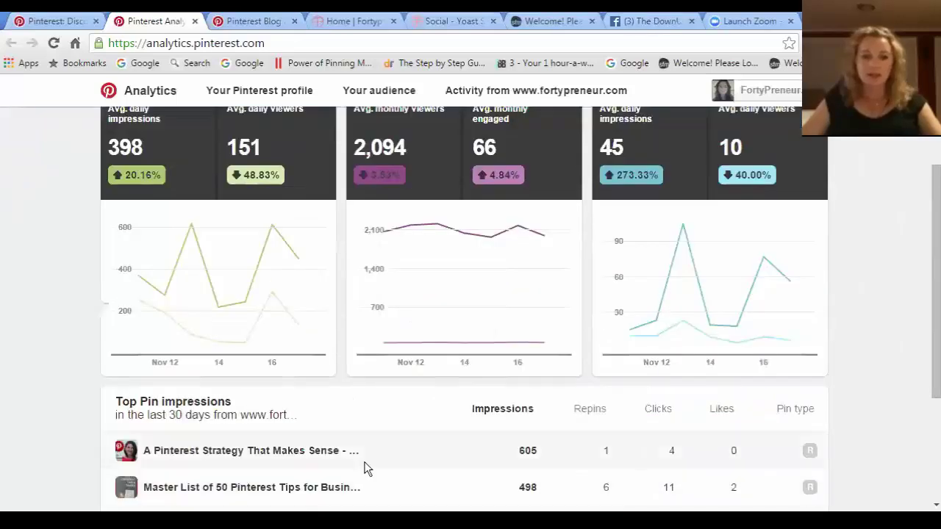
pyautogui.scroll(5, 243, 374)
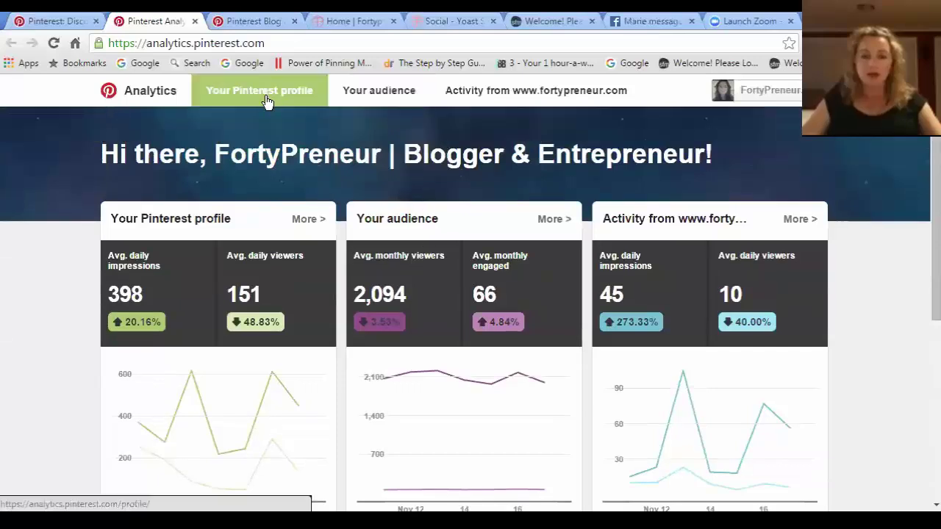
# Open the audience analytics and review the demographics by country, metro, language and gender
pyautogui.click(362, 91)
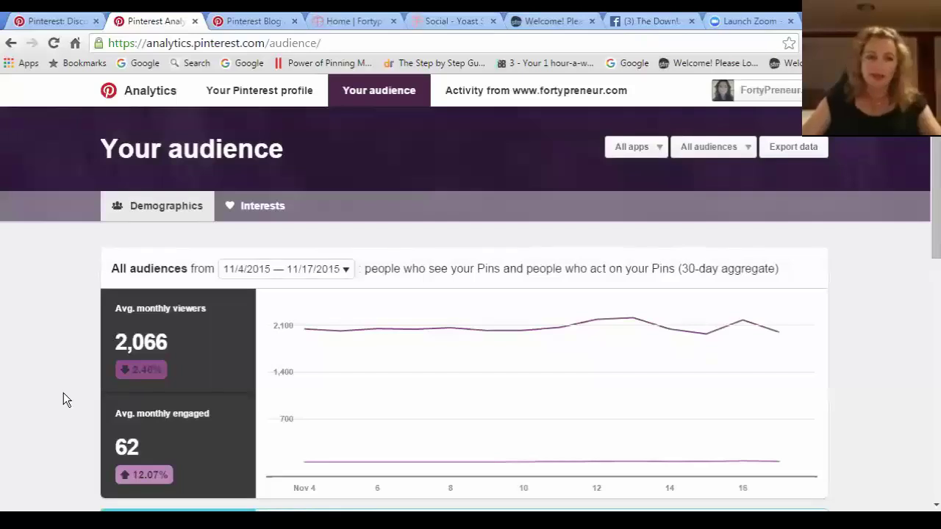
pyautogui.scroll(-3, 51, 371)
pyautogui.scroll(-2, 51, 372)
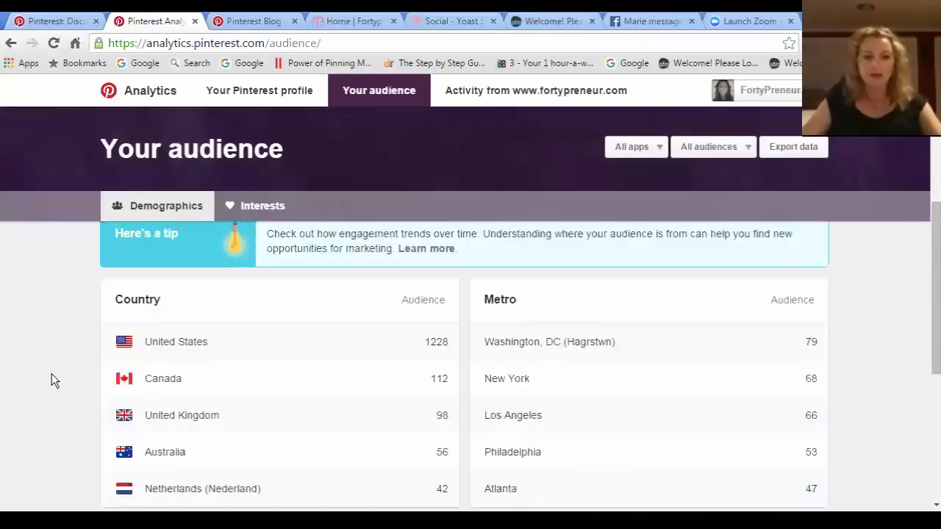
pyautogui.scroll(1, 294, 354)
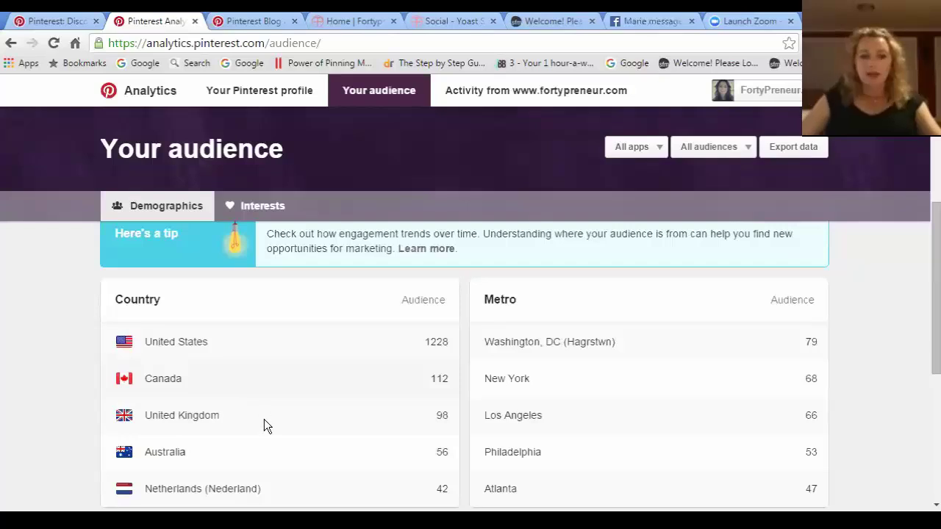
pyautogui.scroll(-1, 236, 466)
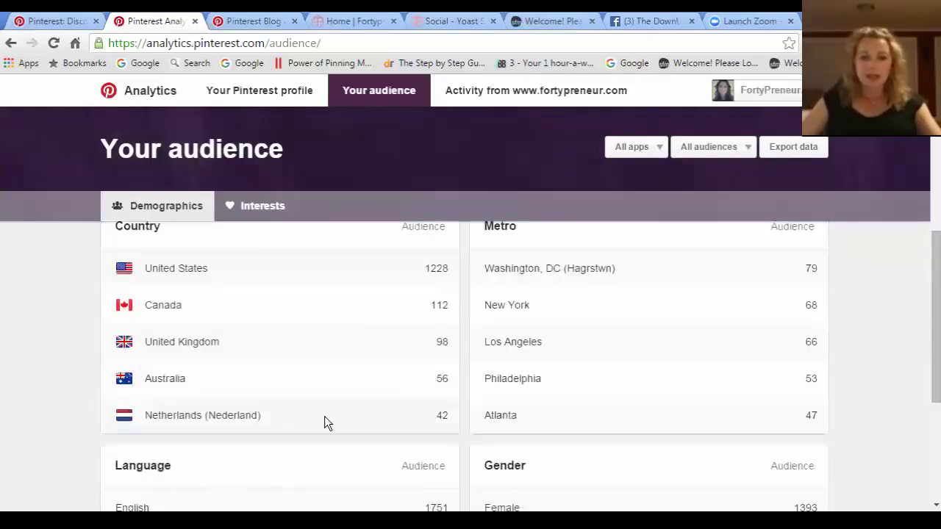
pyautogui.scroll(2, 326, 416)
pyautogui.scroll(-5, 326, 416)
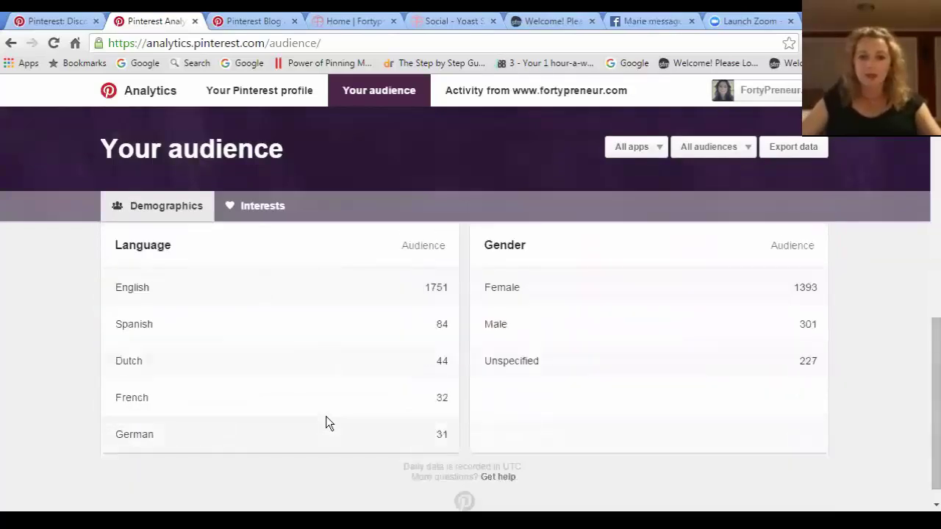
pyautogui.scroll(8, 326, 416)
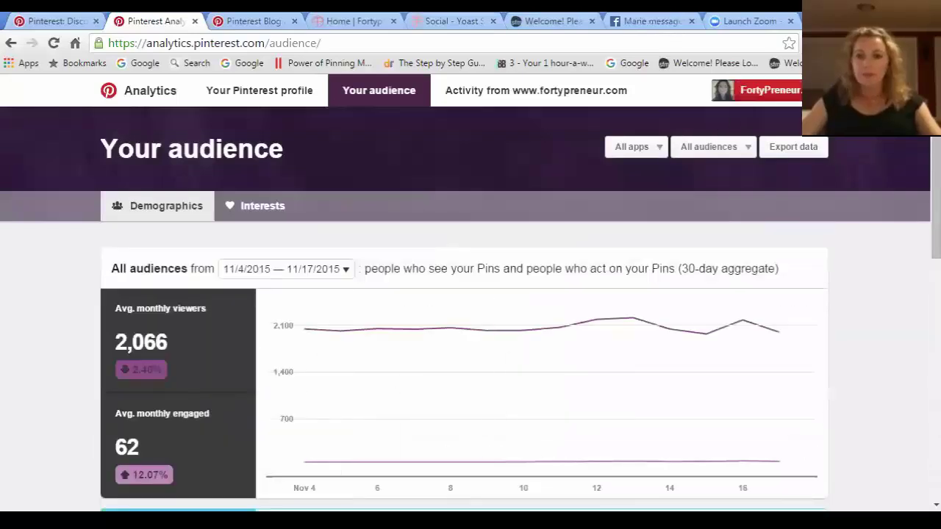
# Leave the audience analytics, go back through the home feed to the FortyPreneur profile and check its account options
pyautogui.click(11, 43)
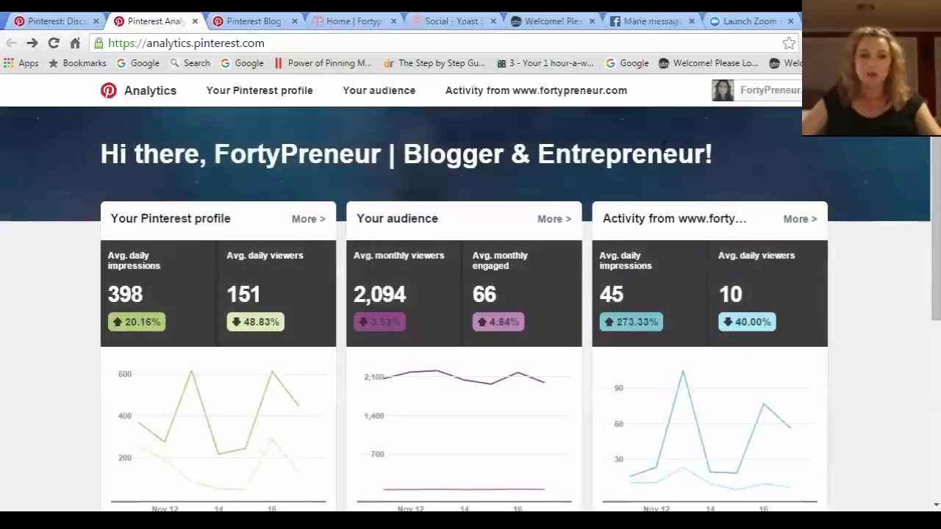
pyautogui.click(763, 99)
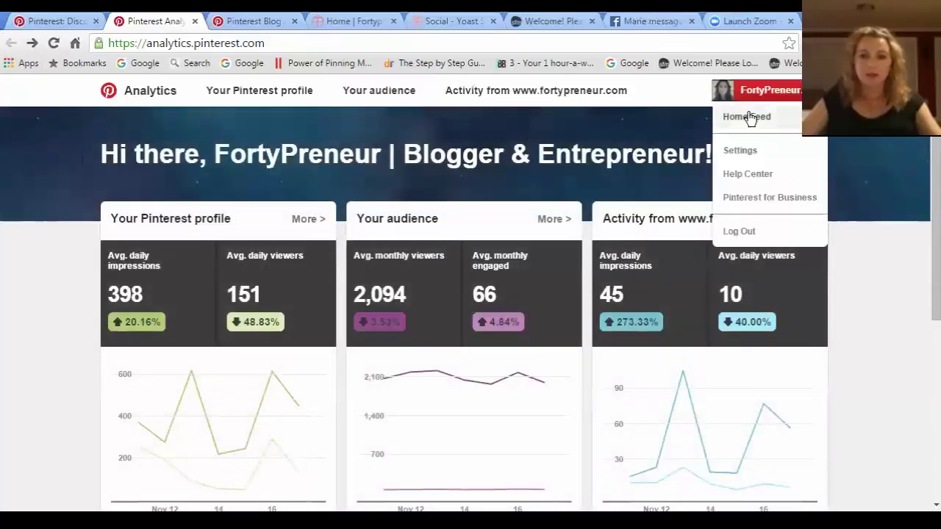
pyautogui.click(757, 98)
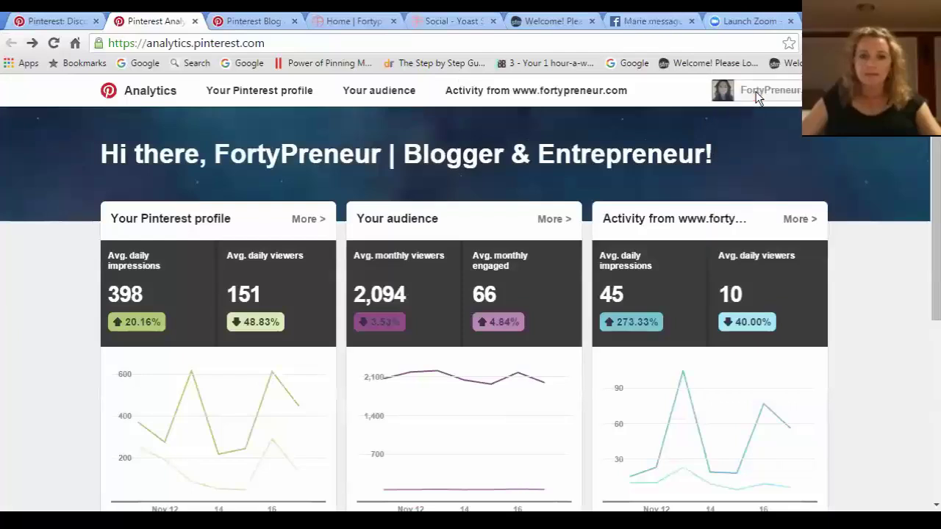
pyautogui.click(758, 100)
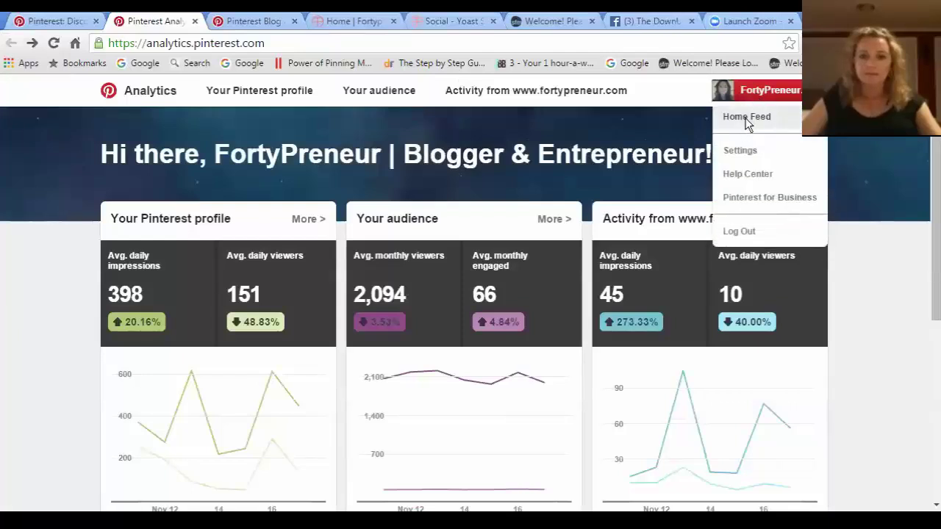
pyautogui.click(747, 122)
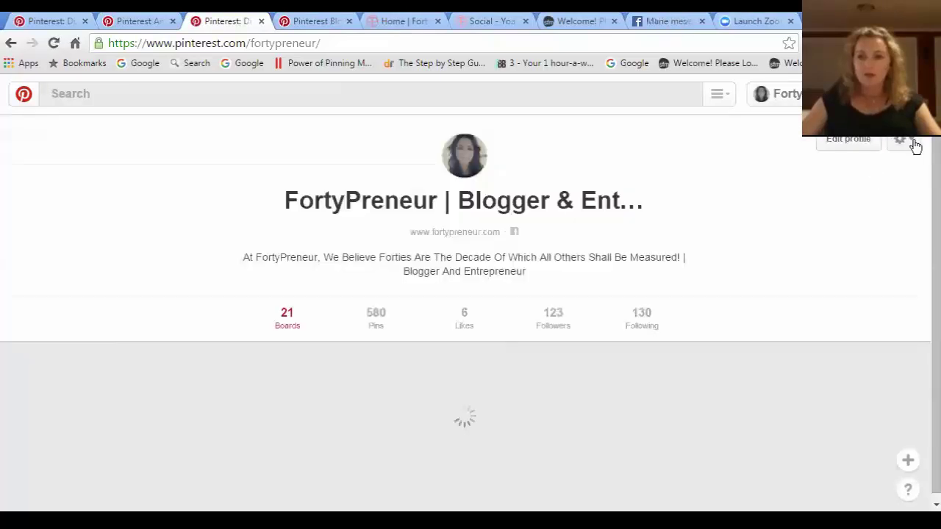
pyautogui.click(912, 142)
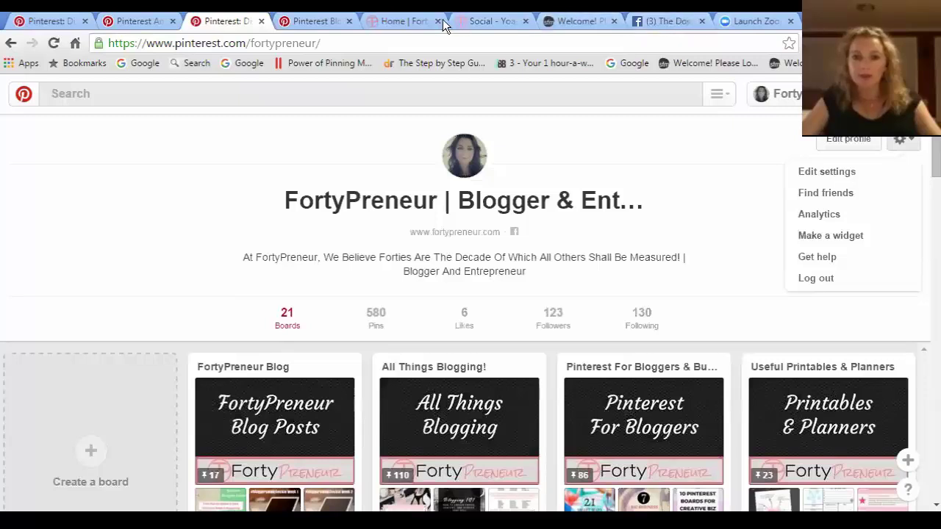
pyautogui.click(229, 85)
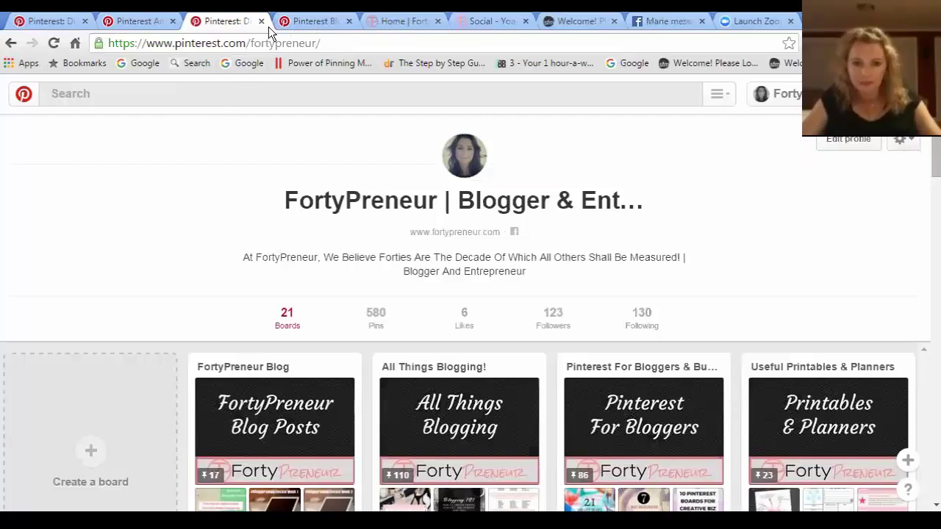
# Switch to the fortypreneur.com site and look through its Blog page and sidebar for the Pinterest widget
pyautogui.click(393, 23)
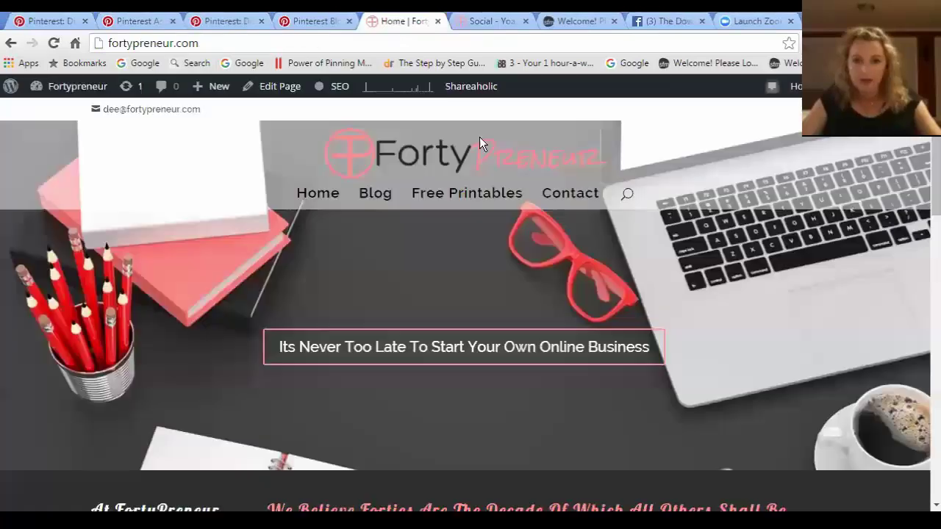
pyautogui.click(372, 194)
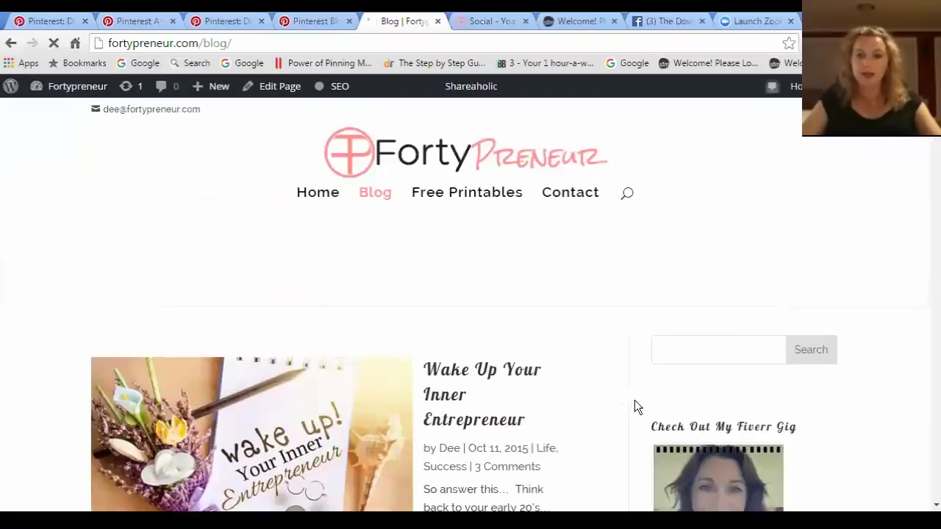
pyautogui.scroll(-8, 624, 409)
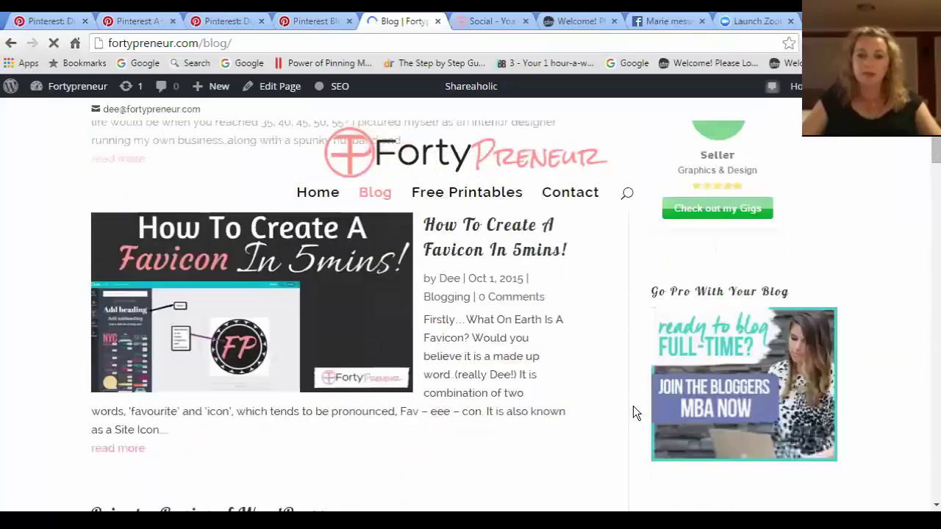
pyautogui.scroll(-10, 636, 408)
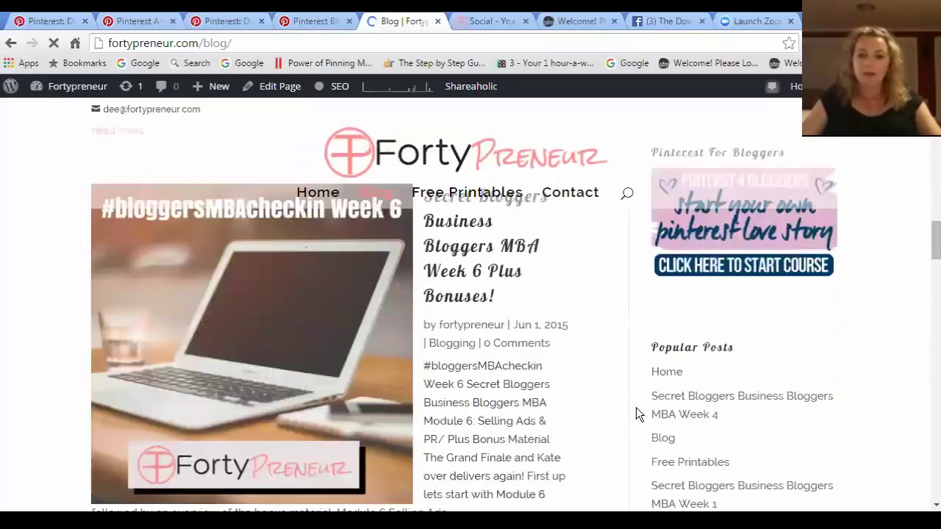
pyautogui.scroll(-8, 642, 407)
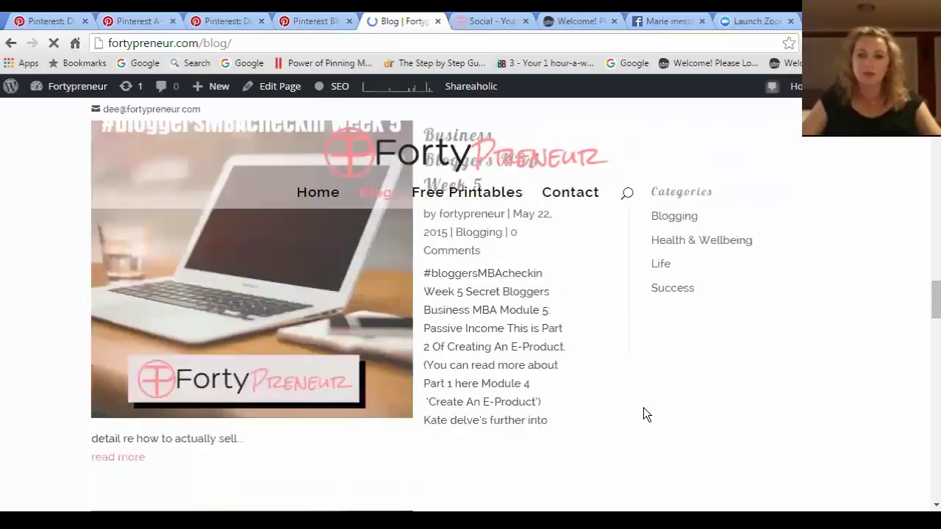
pyautogui.scroll(-8, 647, 417)
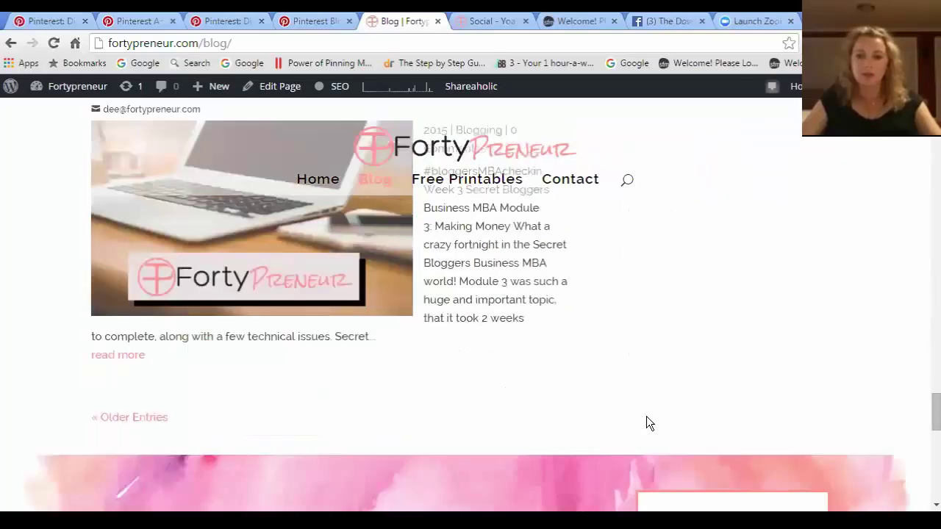
pyautogui.scroll(6, 647, 416)
pyautogui.scroll(8, 646, 417)
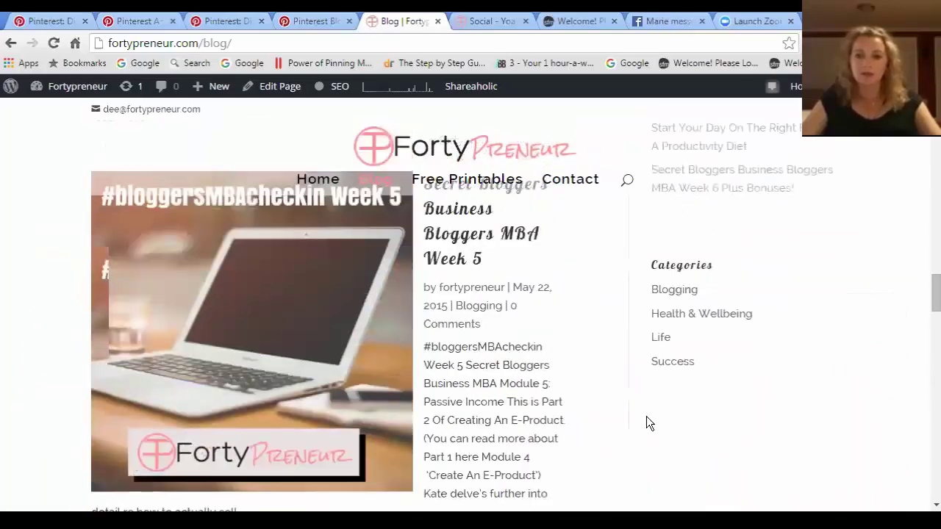
pyautogui.scroll(3, 646, 423)
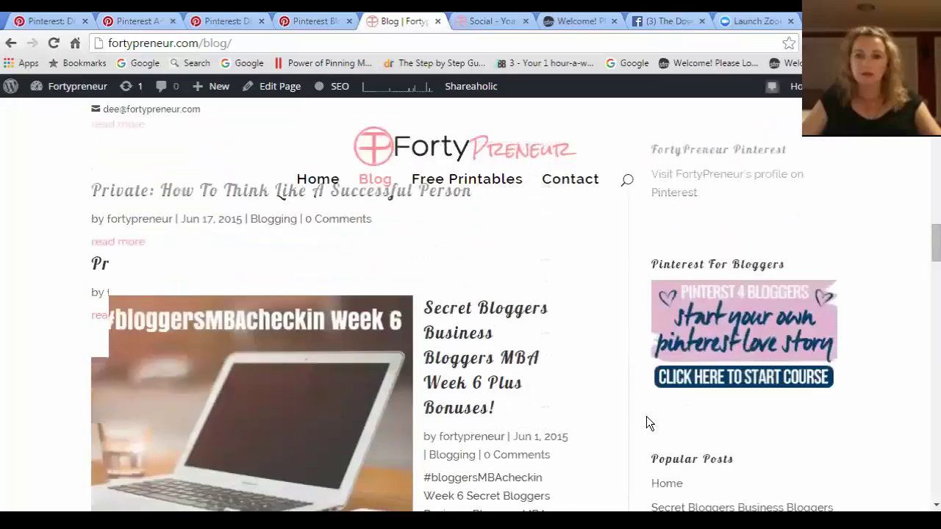
pyautogui.scroll(7, 644, 422)
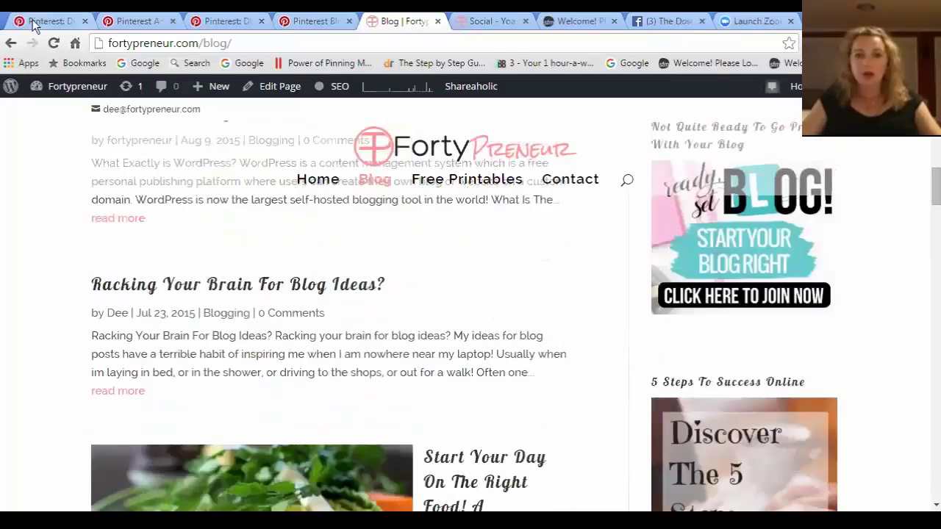
# Return to the FortyPreneur profile, view the code and preview for making a Pinterest site widget, and close it
pyautogui.click(70, 25)
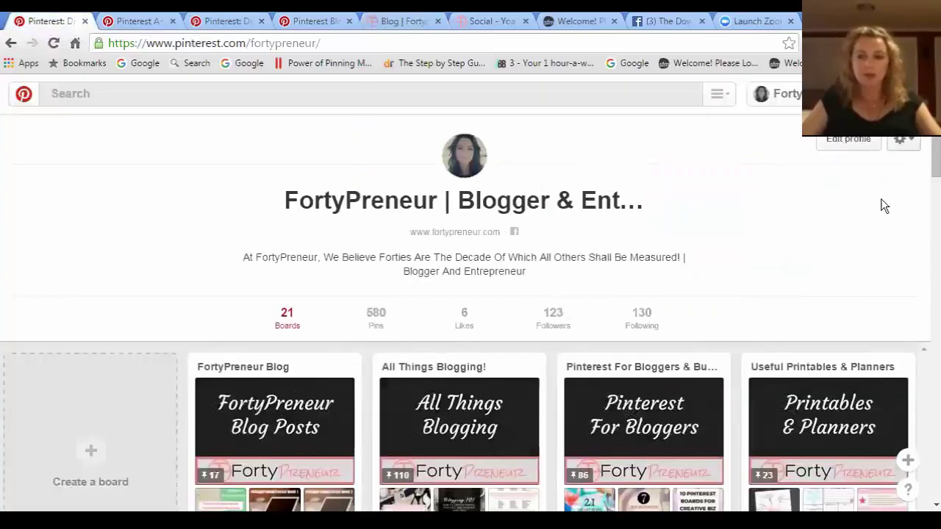
pyautogui.click(915, 146)
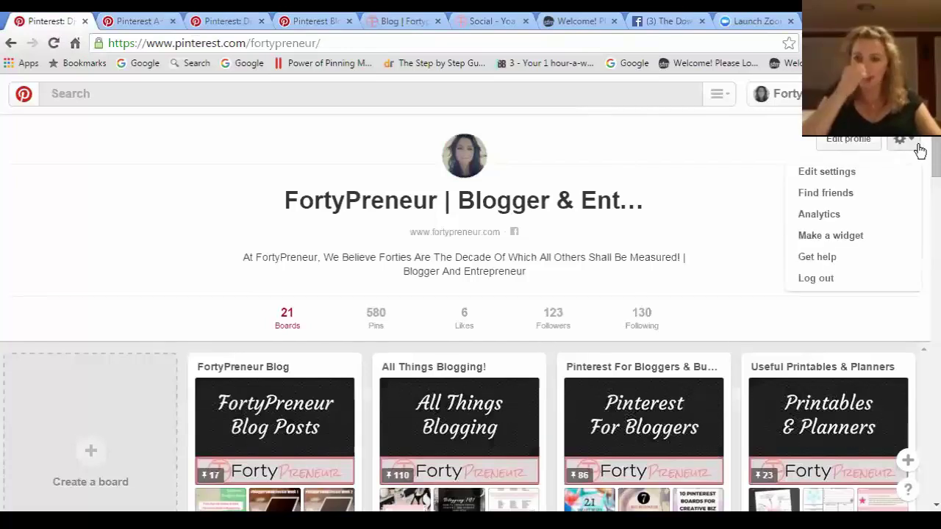
pyautogui.click(825, 237)
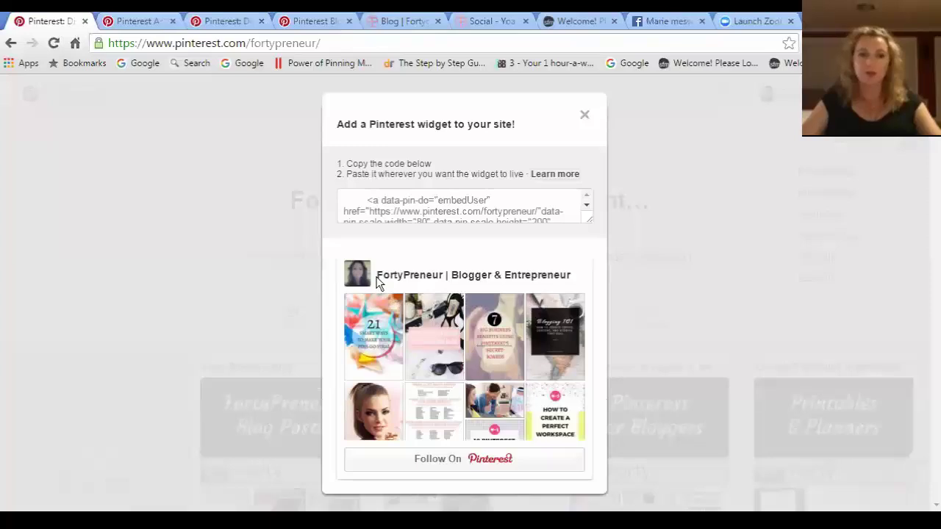
pyautogui.click(584, 117)
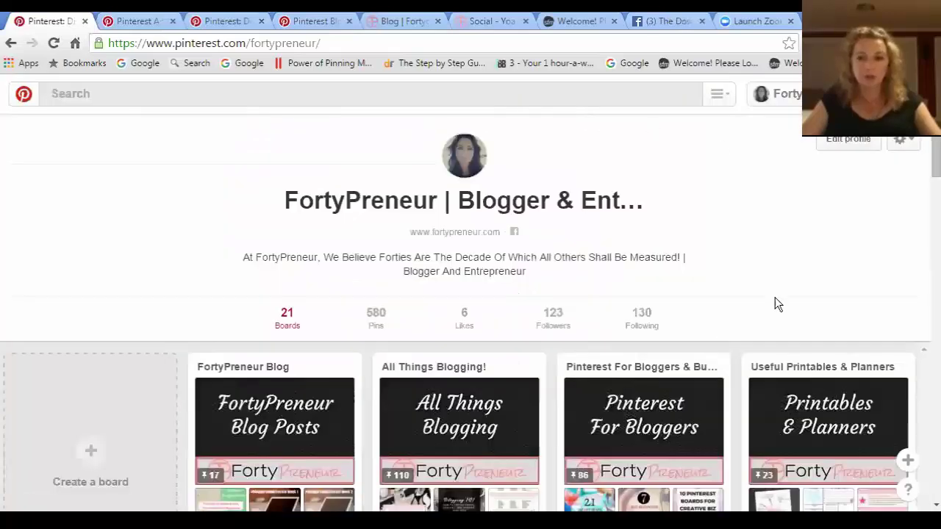
# Visit the Help Center from the profile's help options and close the spare profile and Analytics pages
pyautogui.click(911, 145)
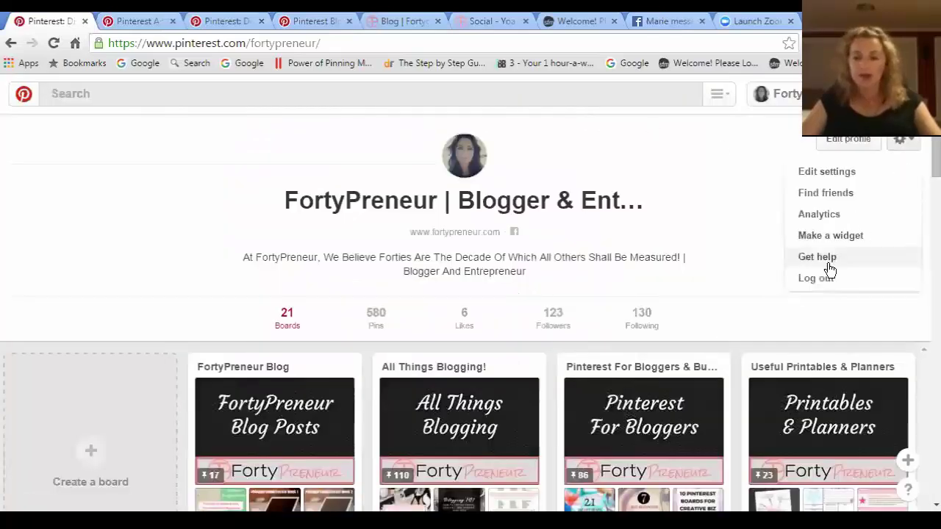
pyautogui.moveTo(827, 270)
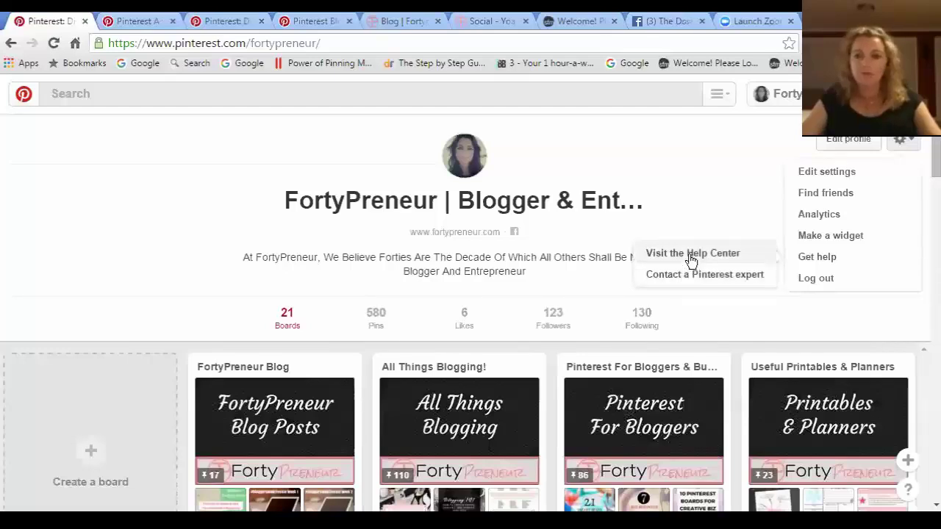
pyautogui.click(692, 255)
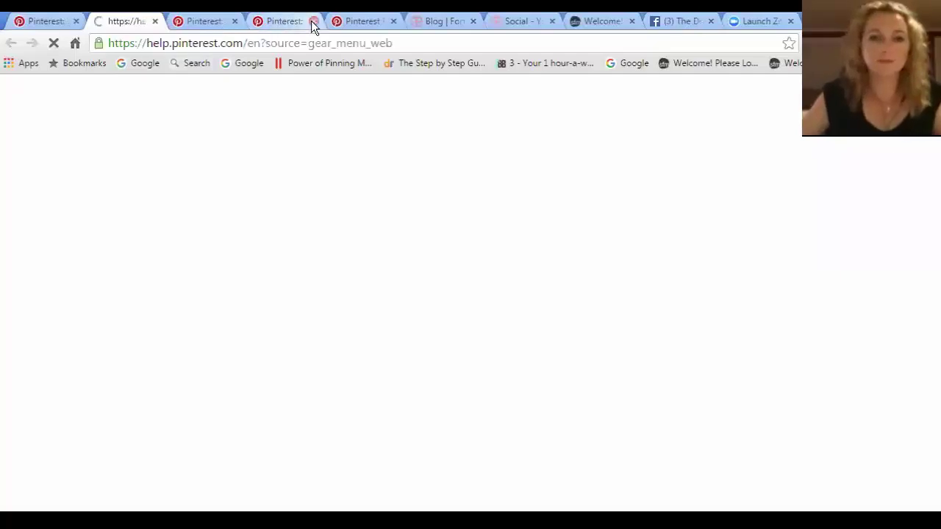
pyautogui.click(314, 21)
pyautogui.click(235, 22)
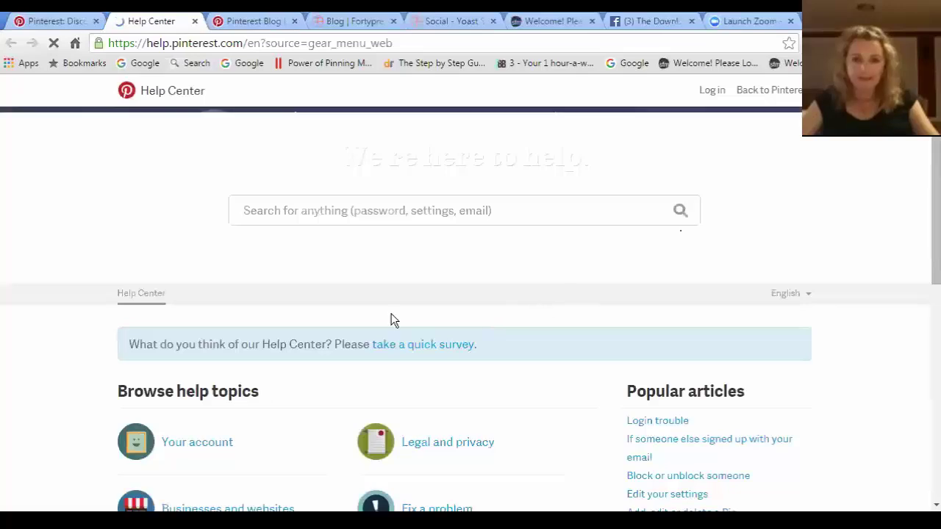
# Review the help topics, popular articles and known problems in the Help Center
pyautogui.scroll(-2, 262, 315)
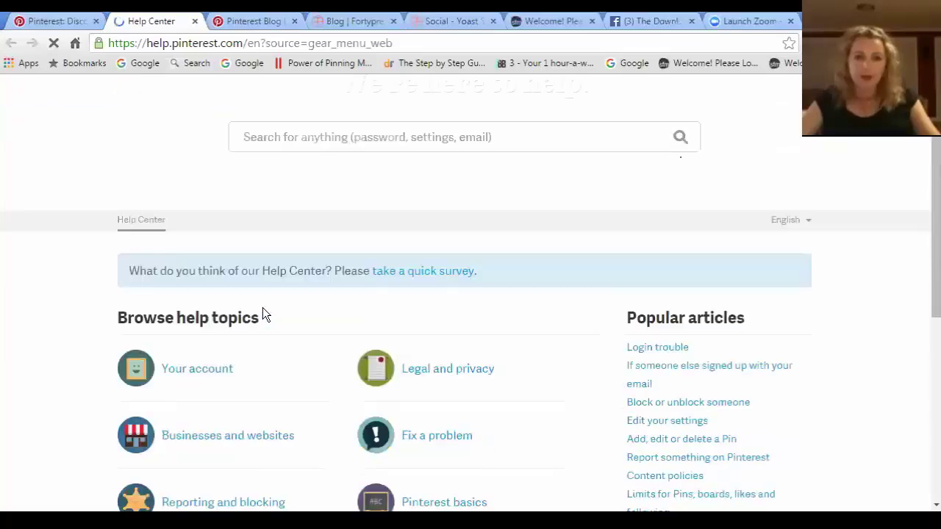
pyautogui.scroll(-3, 243, 272)
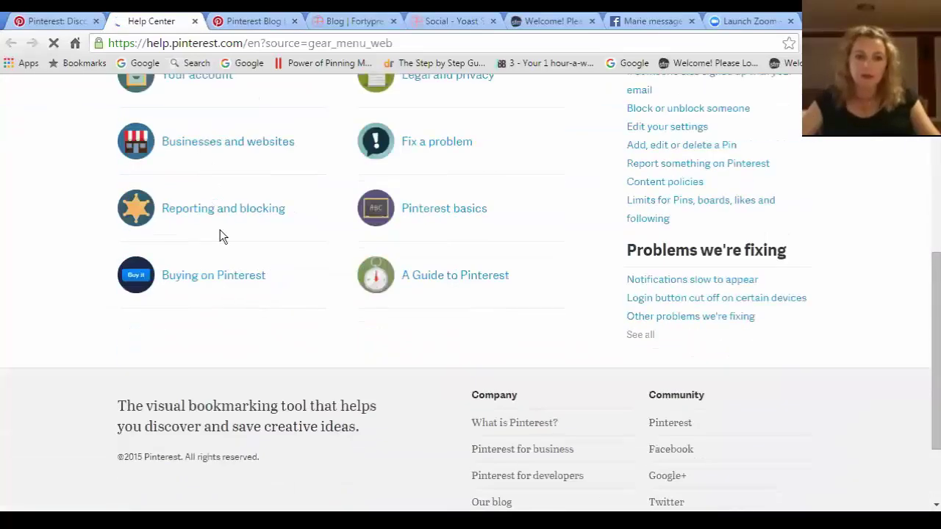
pyautogui.scroll(2, 220, 229)
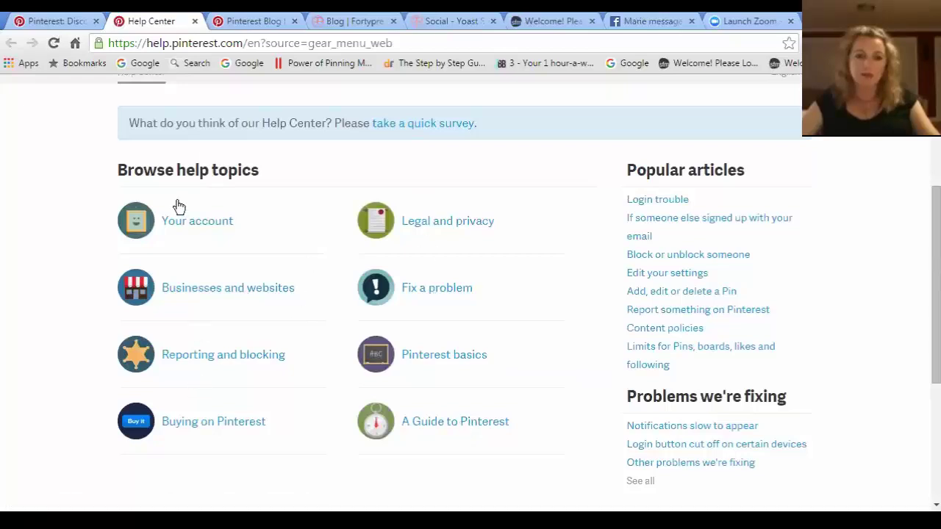
# Return to the FortyPreneur profile and review its account options and profile header
pyautogui.click(45, 22)
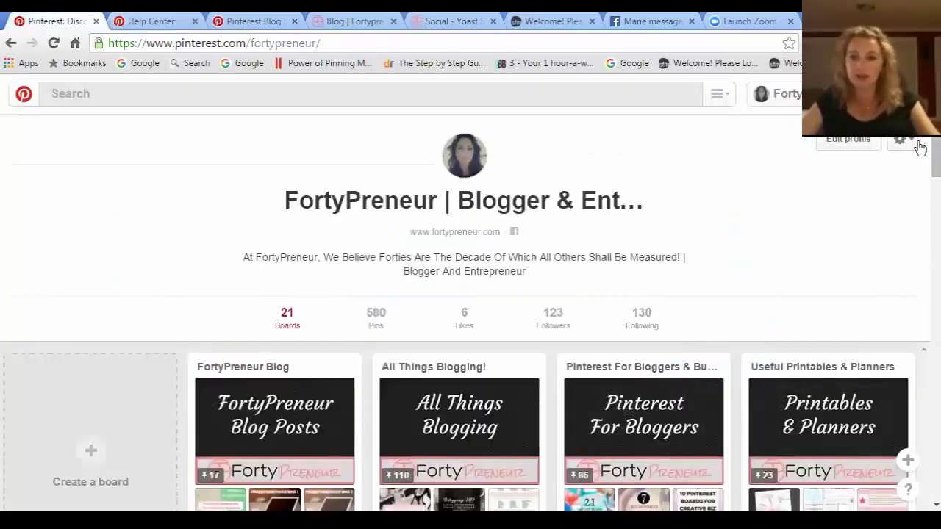
pyautogui.click(919, 146)
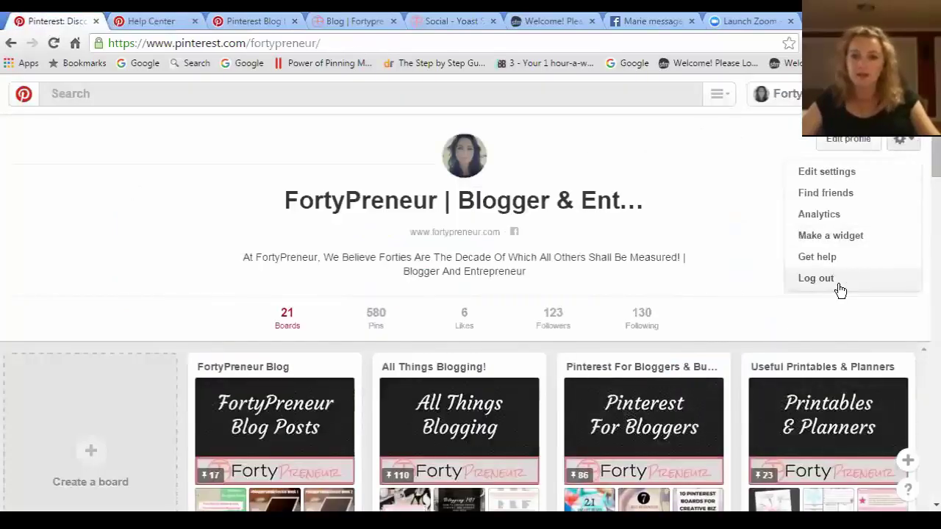
pyautogui.scroll(-1, 84, 245)
pyautogui.scroll(1, 84, 245)
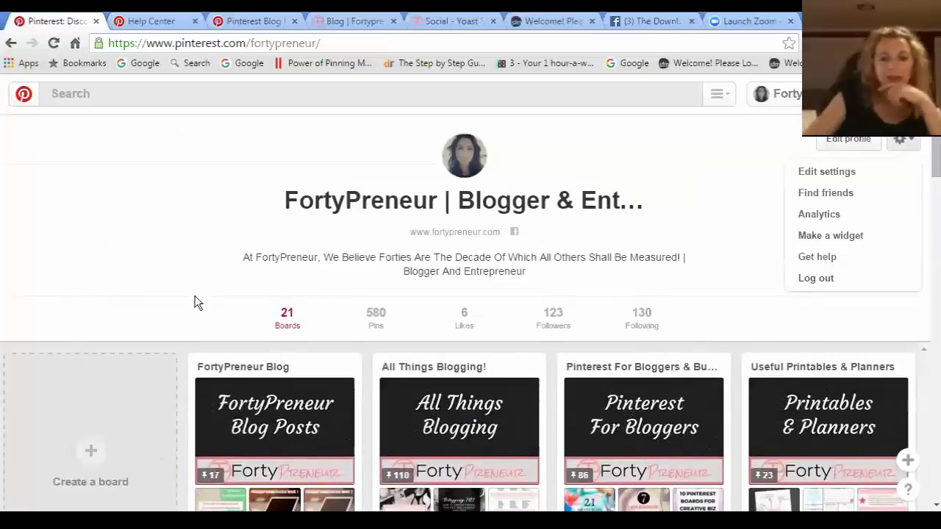
pyautogui.scroll(-1, 196, 298)
pyautogui.scroll(1, 196, 294)
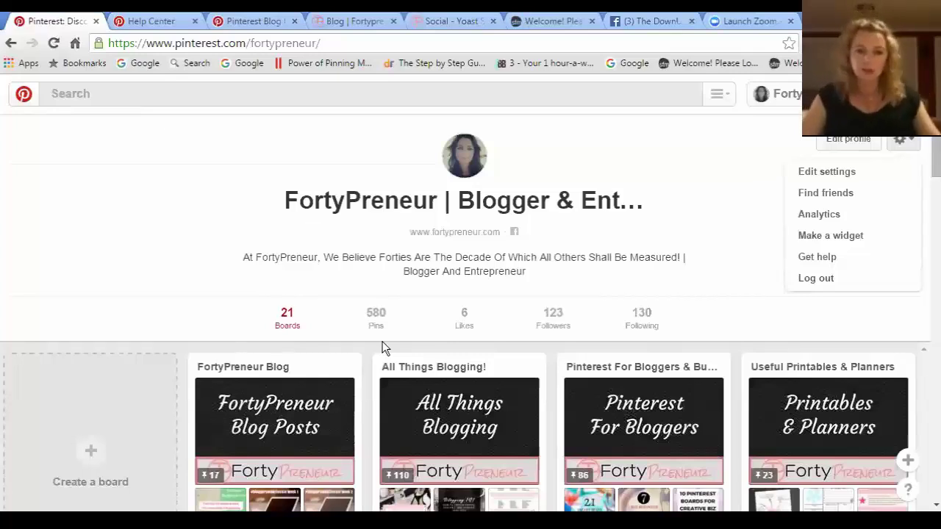
# Look through the pins that the FortyPreneur account has liked
pyautogui.click(463, 325)
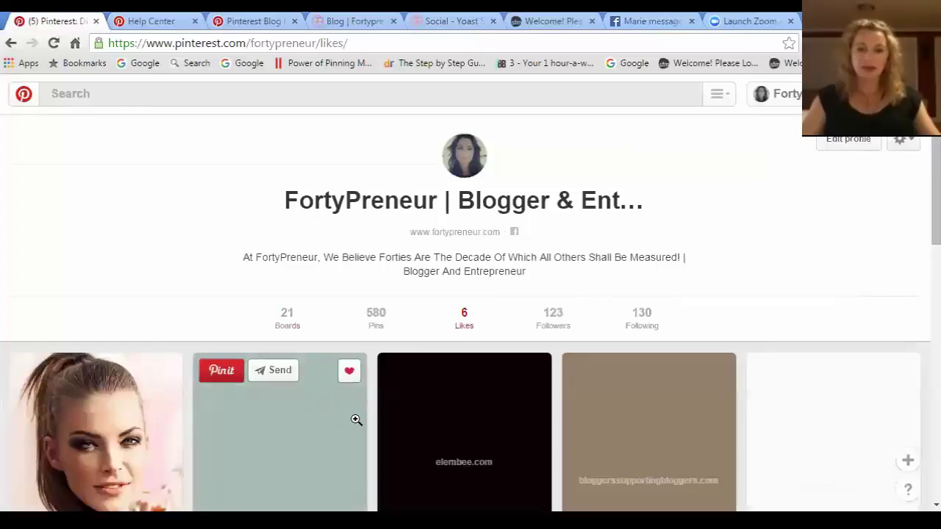
pyautogui.scroll(-1, 356, 420)
pyautogui.scroll(-3, 294, 426)
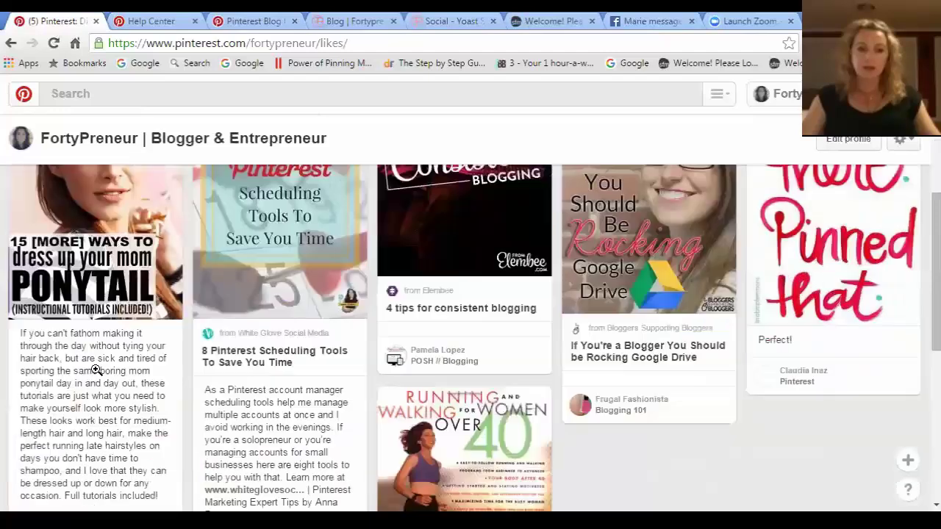
pyautogui.scroll(2, 81, 407)
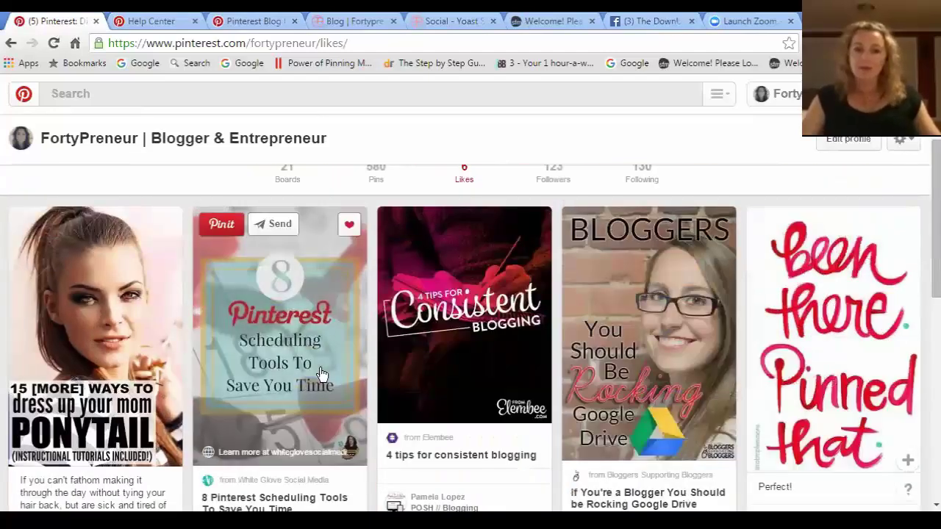
pyautogui.scroll(-4, 349, 371)
pyautogui.scroll(6, 353, 378)
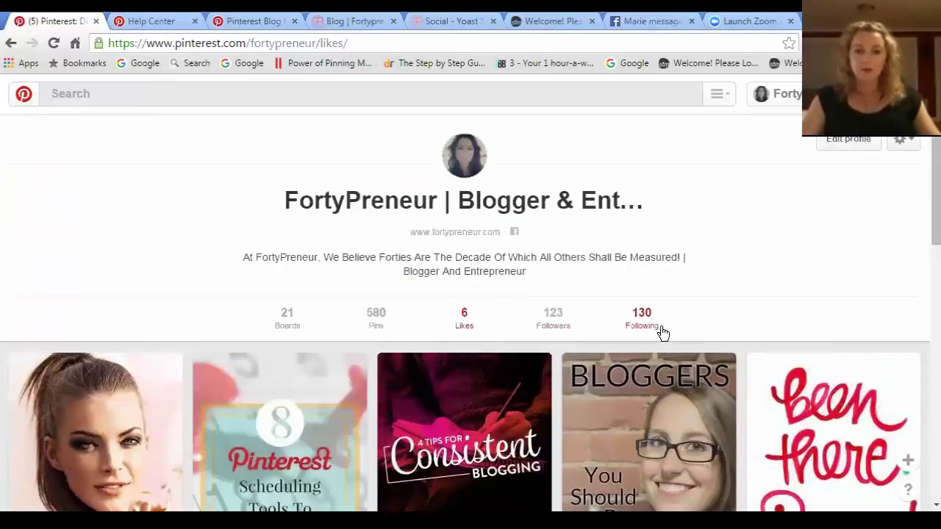
# Show the profile's boards and look through them from FortyPreneur Blog down to the start of the secret boards section
pyautogui.click(283, 318)
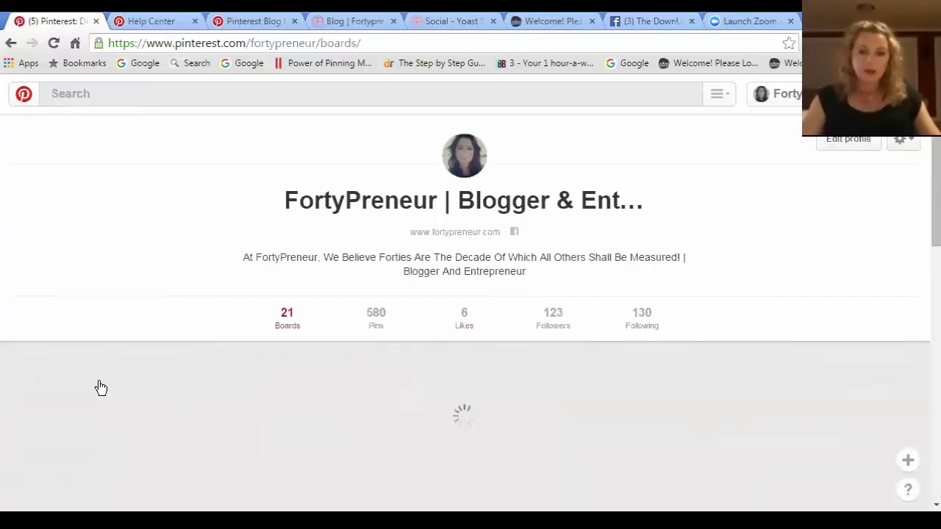
pyautogui.scroll(-1, 100, 387)
pyautogui.scroll(-1, 100, 387)
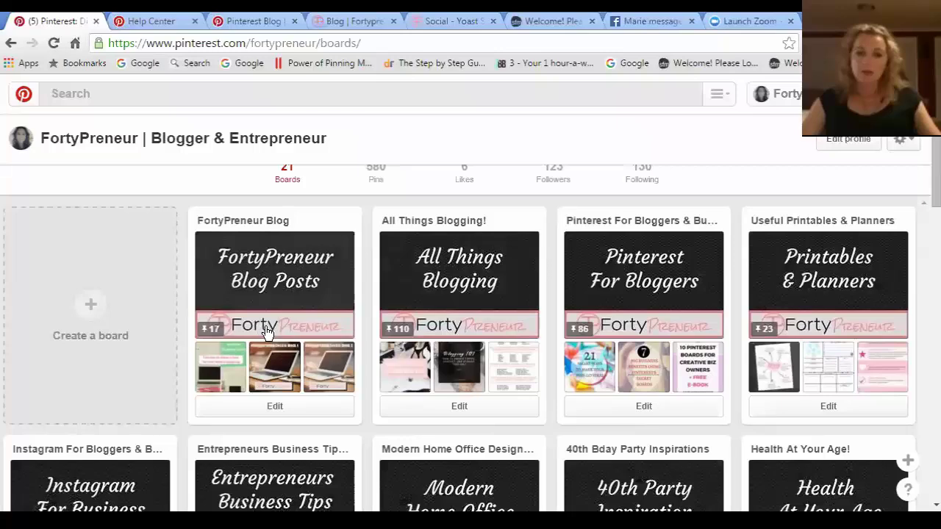
pyautogui.scroll(-2, 266, 332)
pyautogui.scroll(-4, 266, 332)
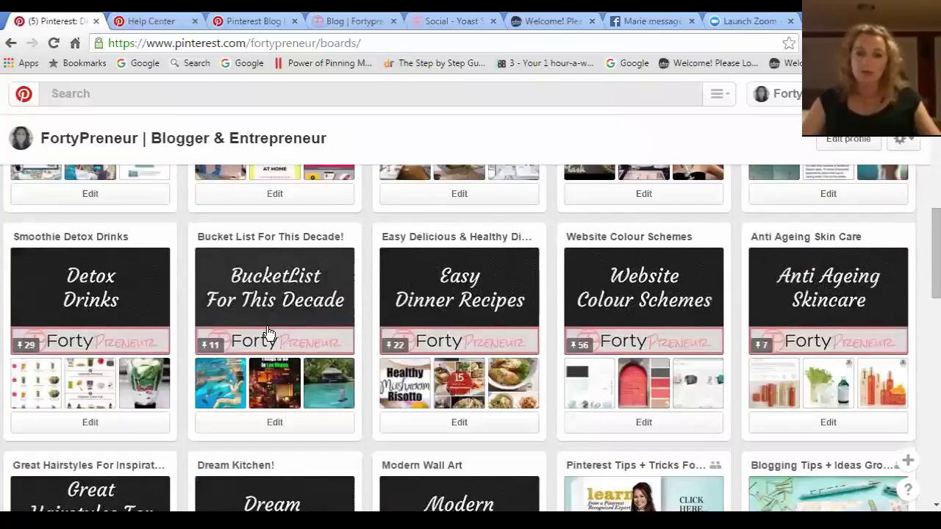
pyautogui.scroll(-3, 267, 332)
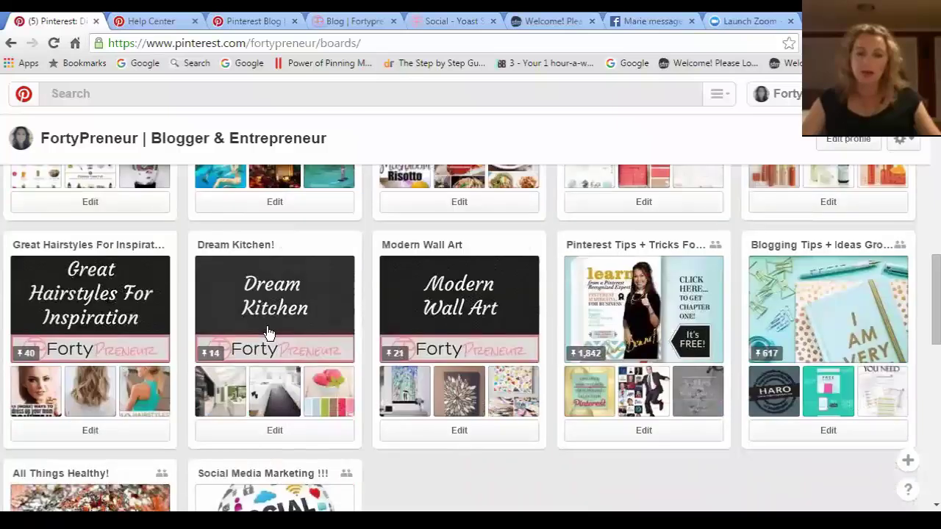
pyautogui.scroll(-1, 268, 332)
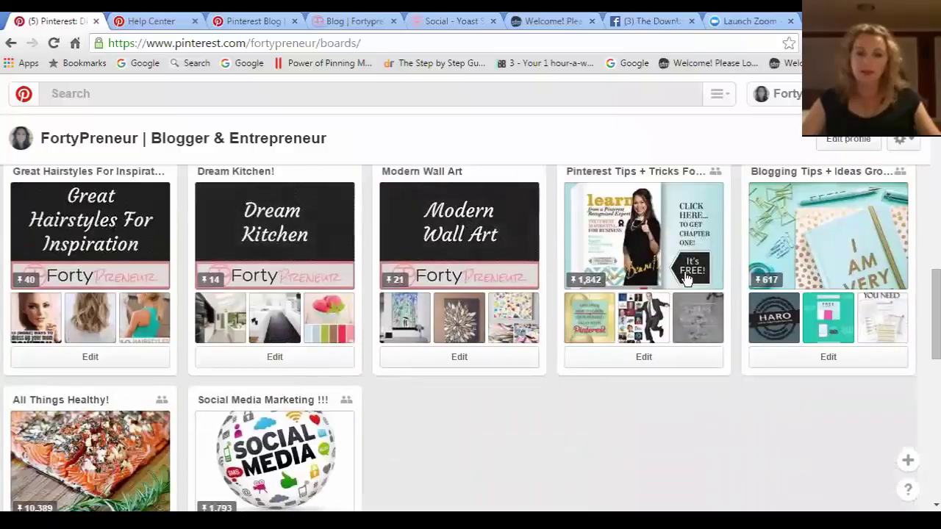
pyautogui.scroll(1, 658, 317)
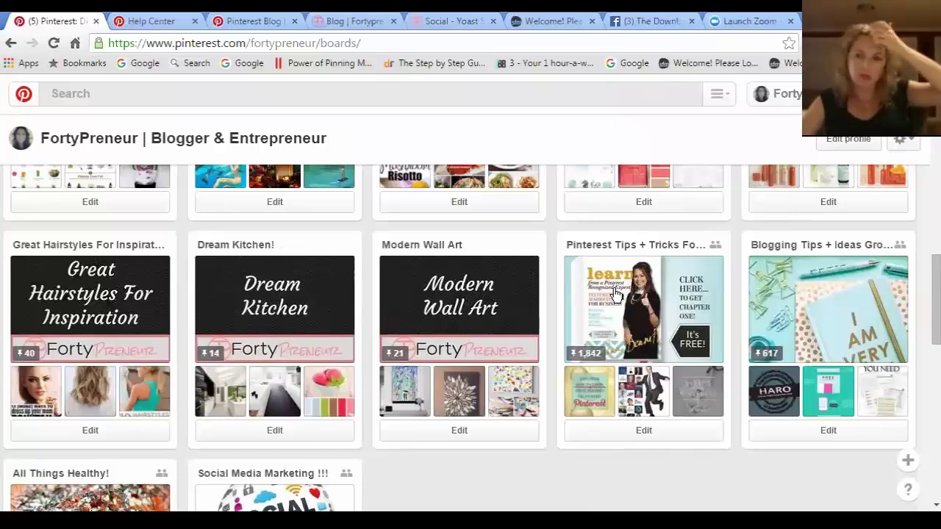
pyautogui.scroll(-1, 537, 447)
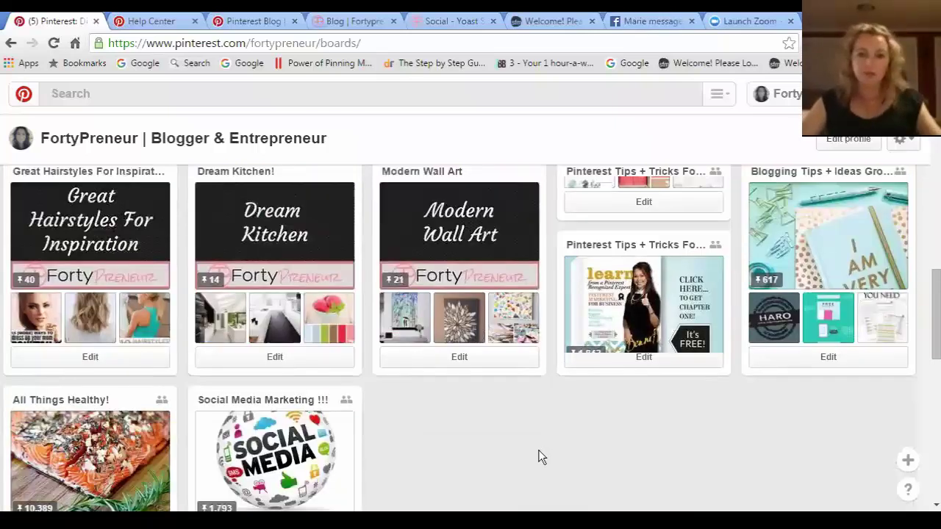
pyautogui.scroll(-1, 540, 441)
pyautogui.scroll(-2, 541, 415)
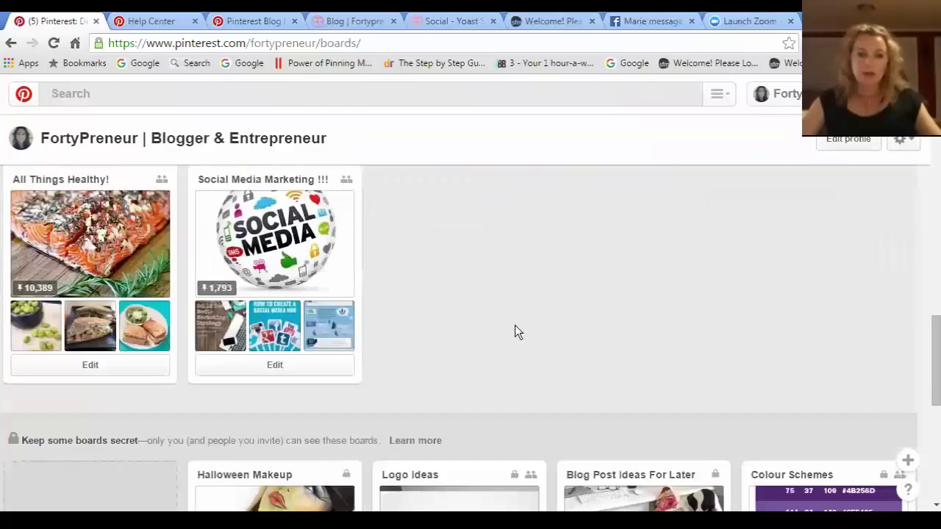
# Go back over the branded board covers from the group boards up to the first row of boards
pyautogui.scroll(2, 514, 332)
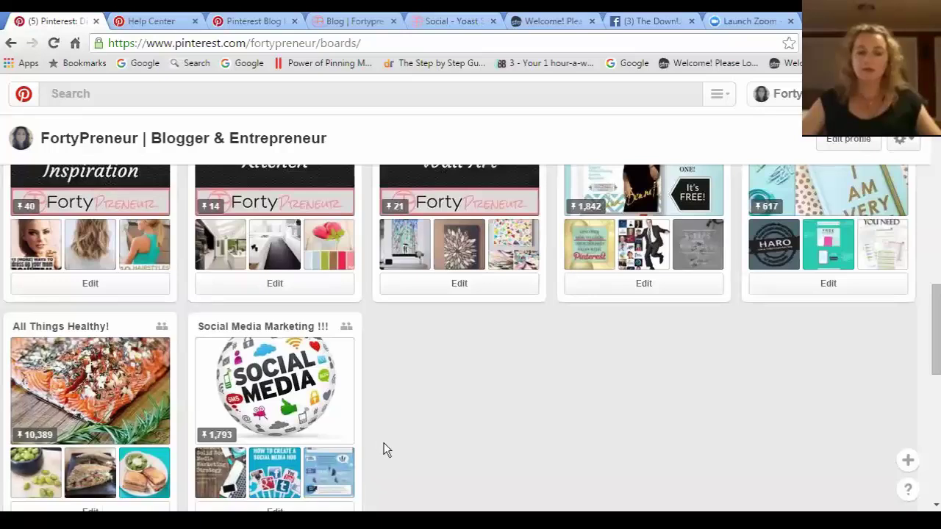
pyautogui.scroll(5, 384, 447)
pyautogui.scroll(1, 384, 447)
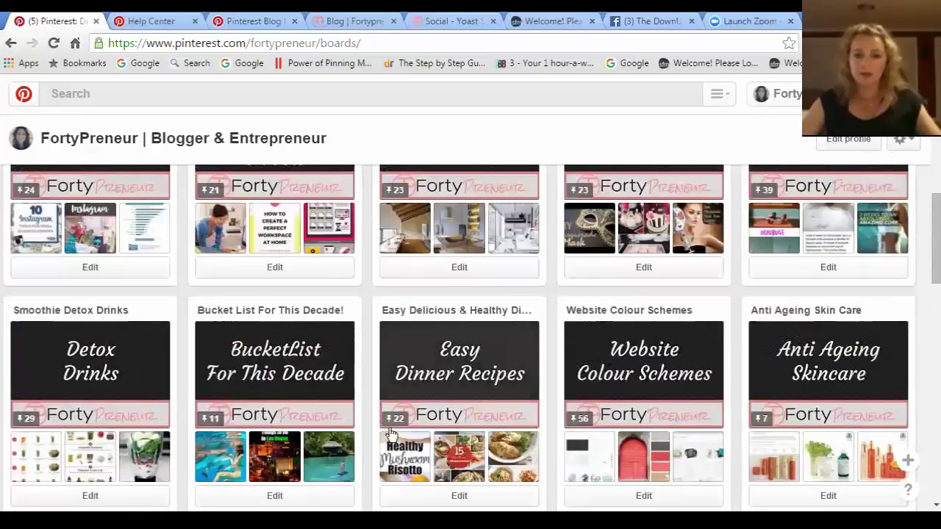
pyautogui.scroll(1, 744, 360)
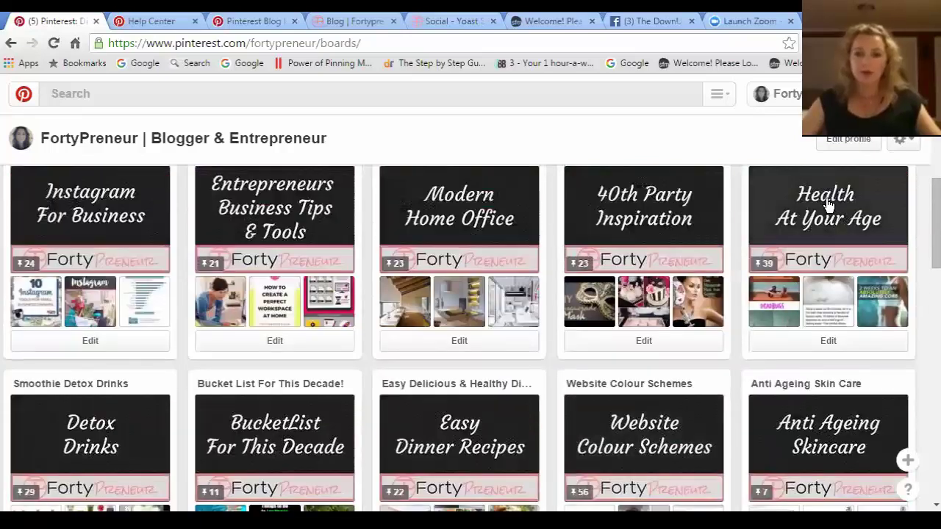
pyautogui.scroll(-2, 380, 412)
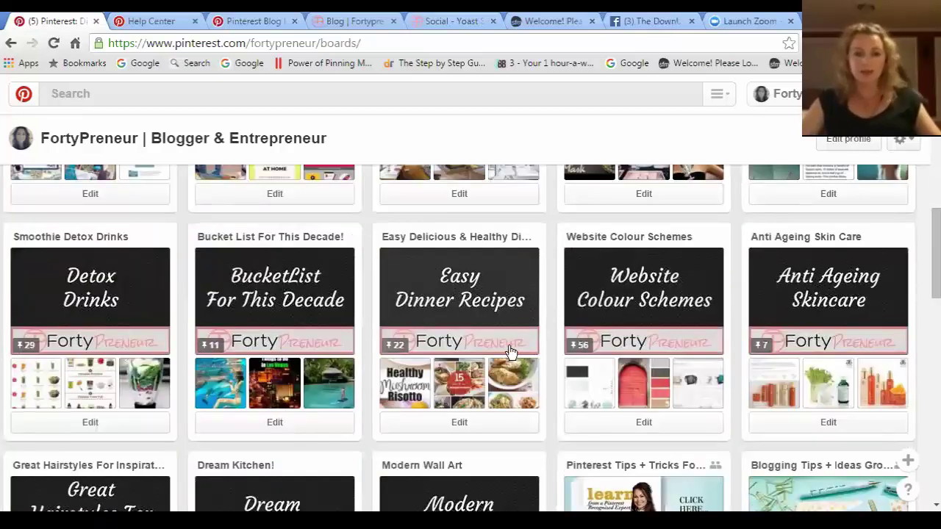
pyautogui.scroll(1, 388, 414)
pyautogui.scroll(6, 388, 414)
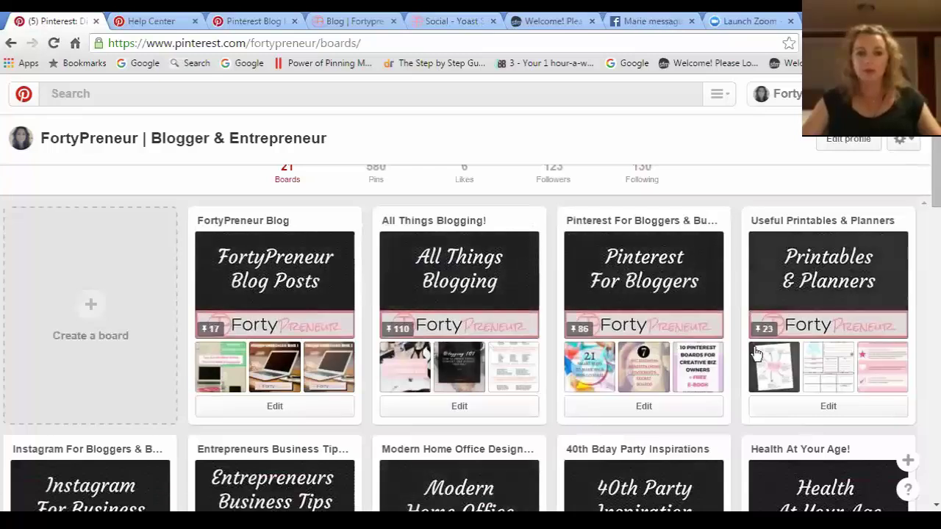
# Review the board topics row by row, from Instagram For Business down to the All Things Healthy! and Social Media Marketing !!! group boards
pyautogui.scroll(-2, 568, 333)
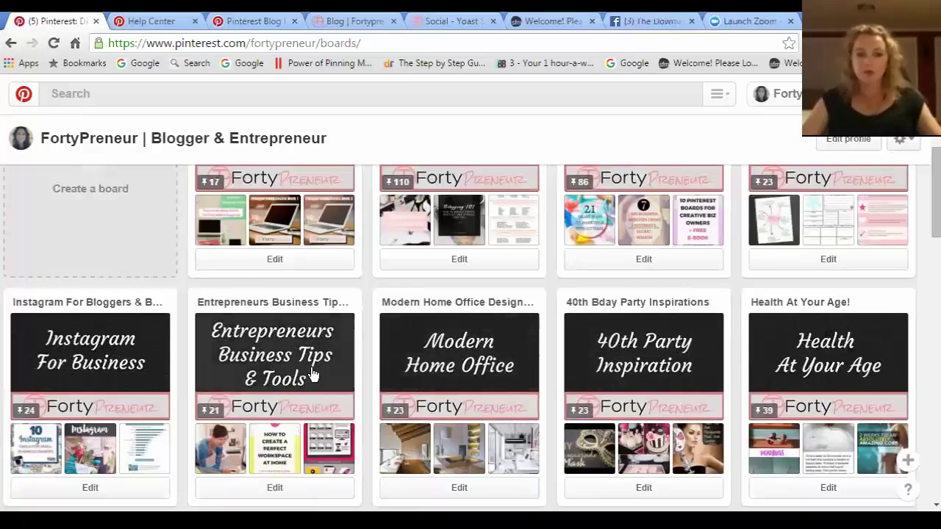
pyautogui.scroll(-2, 464, 381)
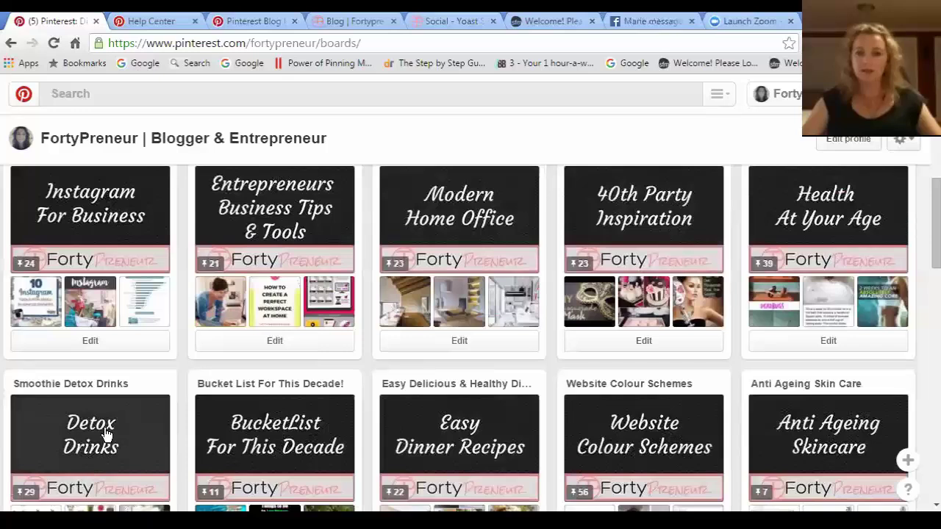
pyautogui.scroll(-2, 109, 434)
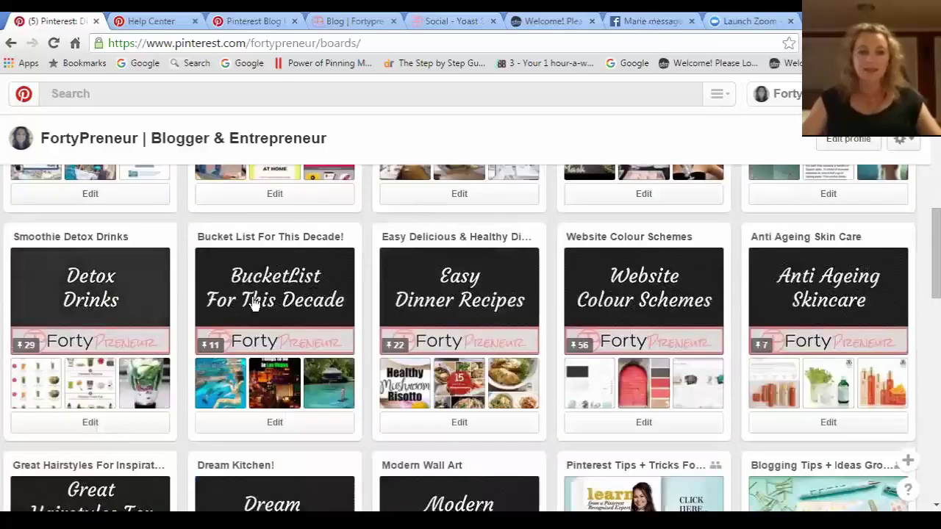
pyautogui.scroll(-3, 414, 367)
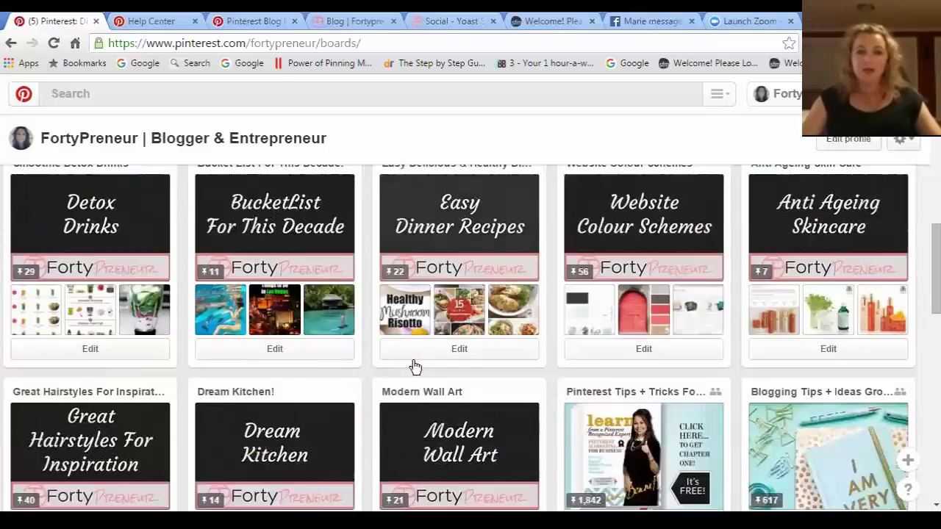
pyautogui.scroll(2, 500, 244)
pyautogui.scroll(-3, 126, 437)
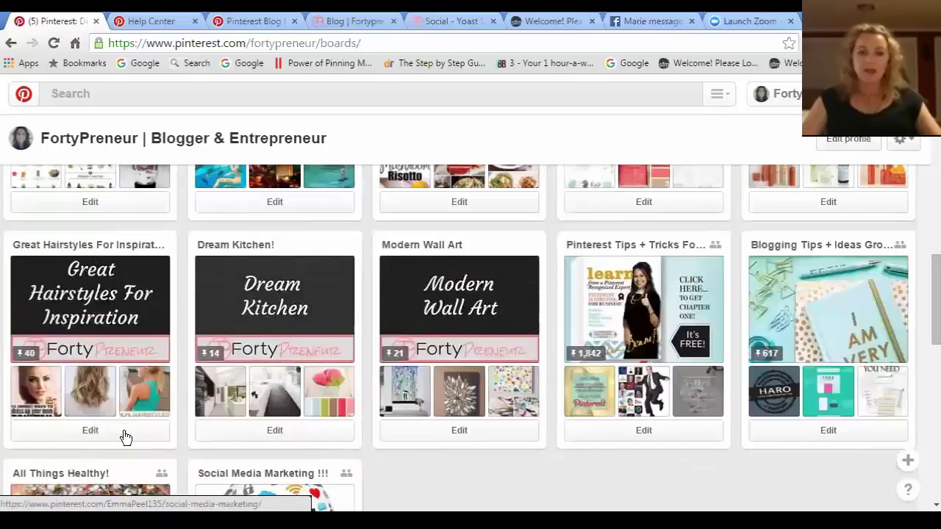
pyautogui.scroll(-1, 72, 451)
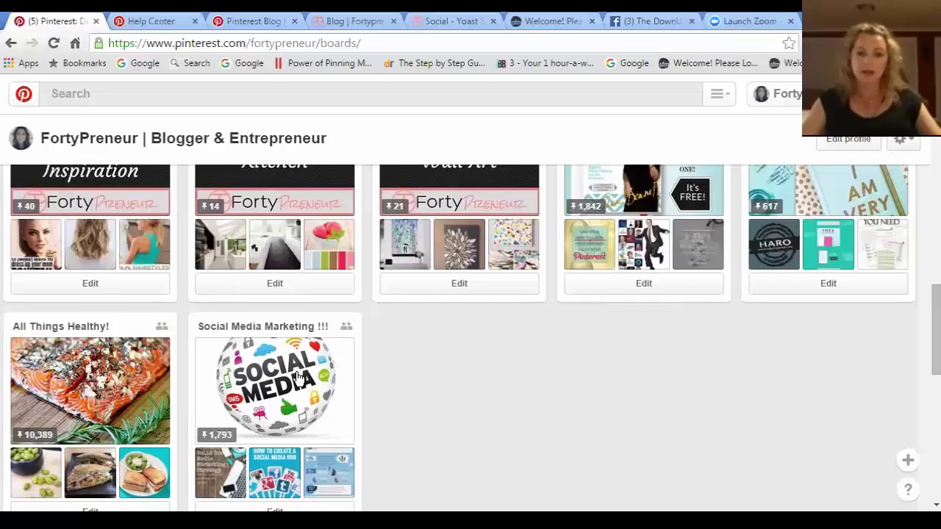
# Examine the secret boards section and its option for creating one, and return to the first public boards
pyautogui.scroll(-3, 286, 404)
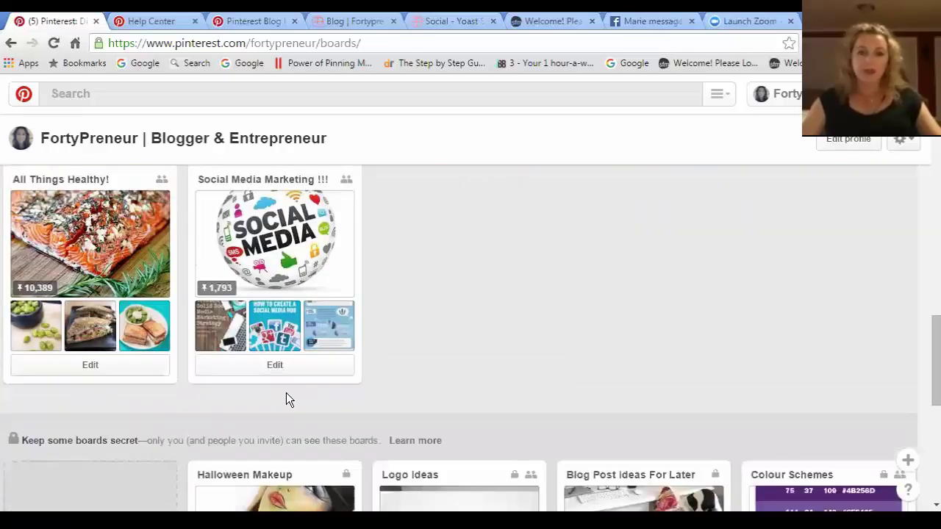
pyautogui.scroll(-1, 111, 446)
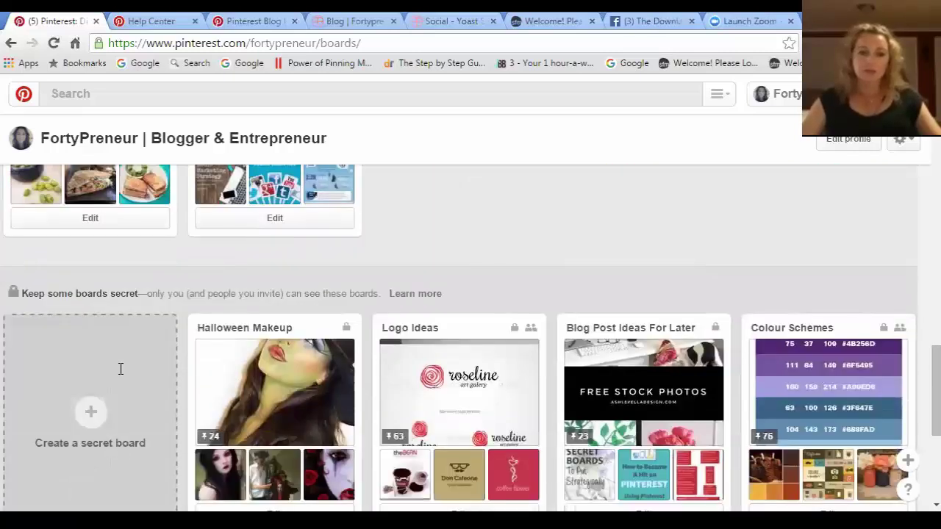
pyautogui.scroll(-1, 86, 482)
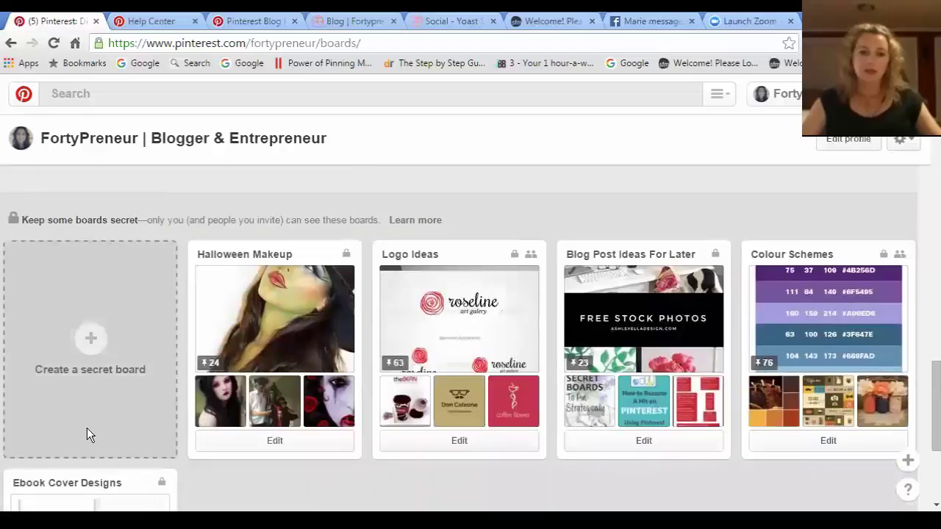
pyautogui.scroll(6, 89, 435)
pyautogui.scroll(4, 88, 434)
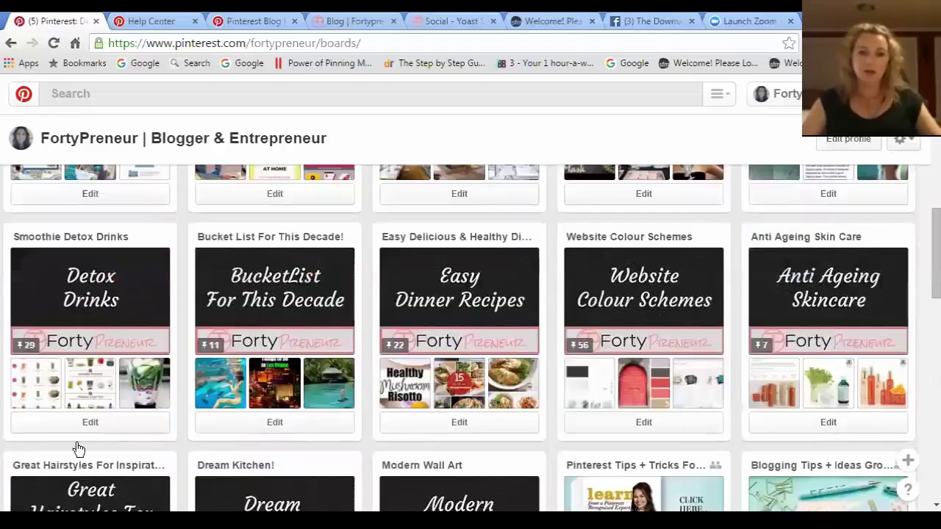
pyautogui.scroll(10, 346, 368)
pyautogui.scroll(-5, 351, 368)
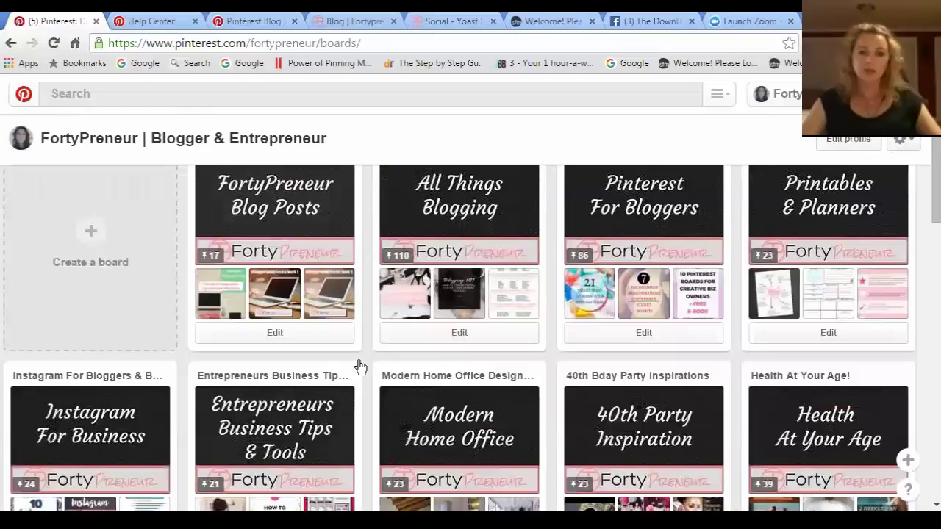
# Open the Halloween Makeup board from the profile's secret boards
pyautogui.scroll(-2, 360, 368)
pyautogui.scroll(-9, 336, 420)
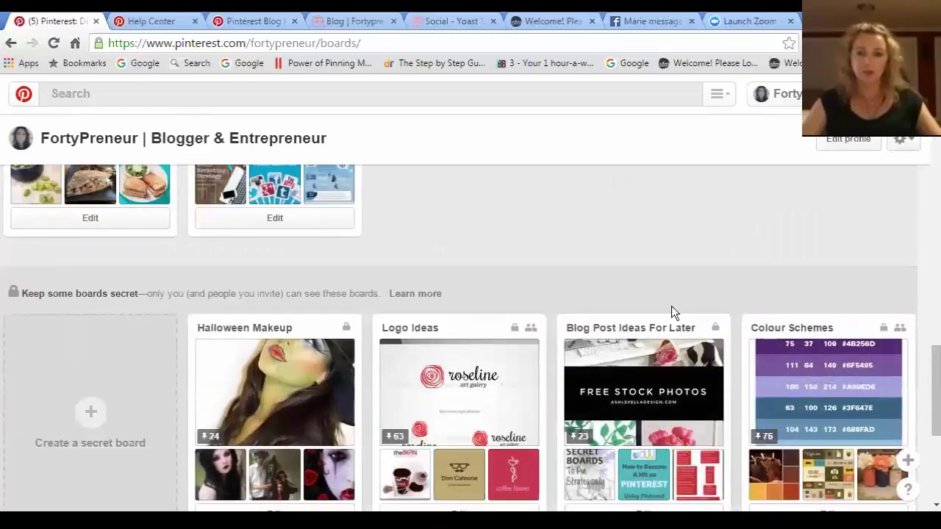
pyautogui.scroll(-2, 358, 300)
pyautogui.scroll(1, 358, 301)
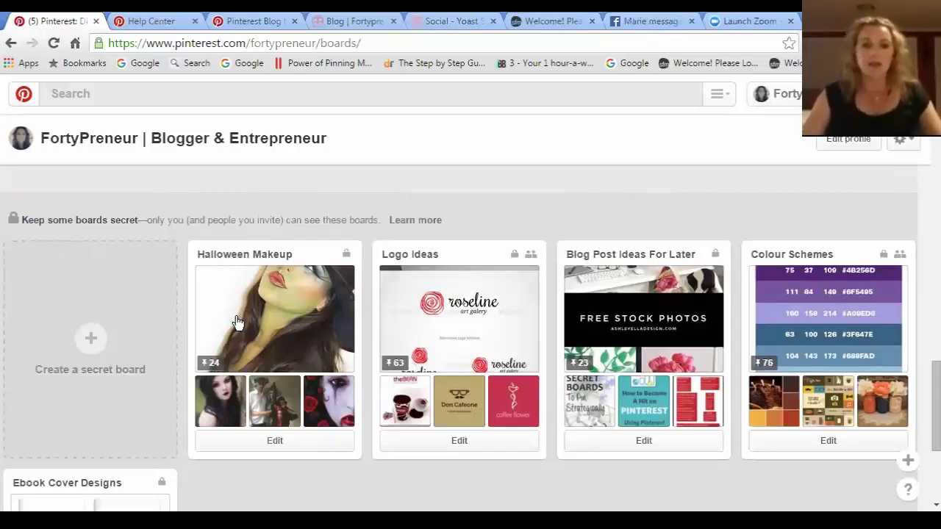
pyautogui.click(238, 322)
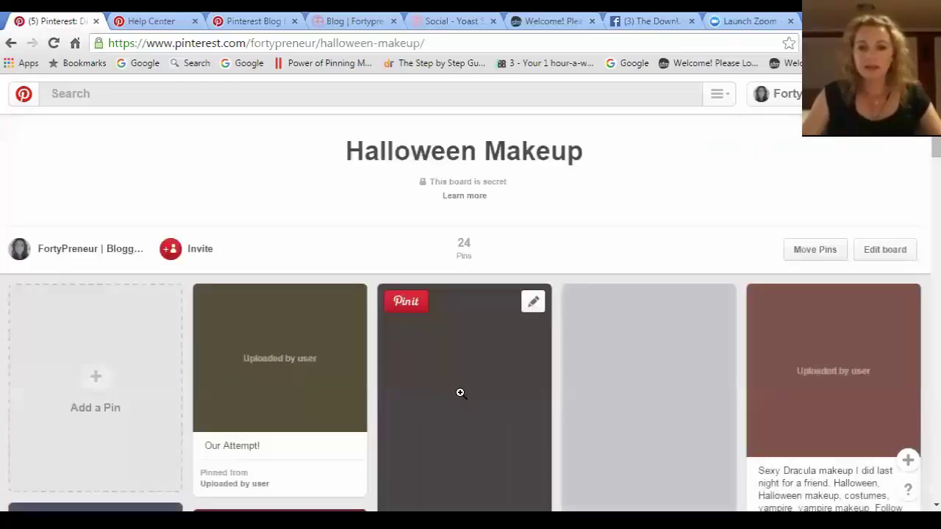
# Browse the pins on the Halloween Makeup board, from the first row down to the witch makeup tutorials
pyautogui.scroll(-5, 456, 390)
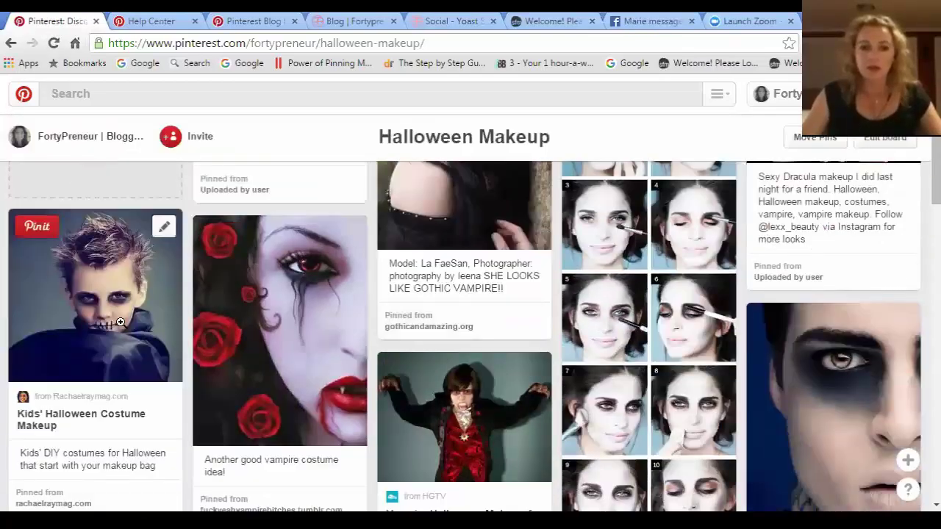
pyautogui.scroll(-6, 590, 344)
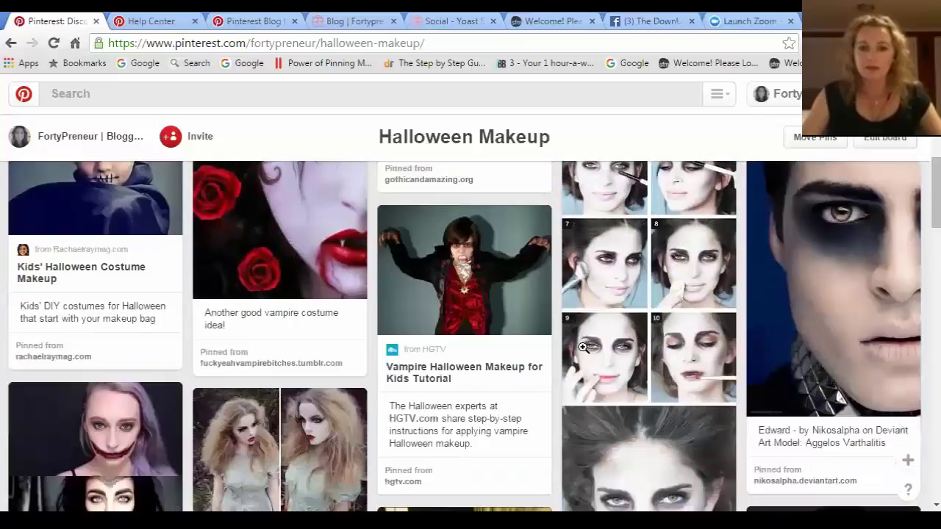
pyautogui.scroll(-4, 591, 343)
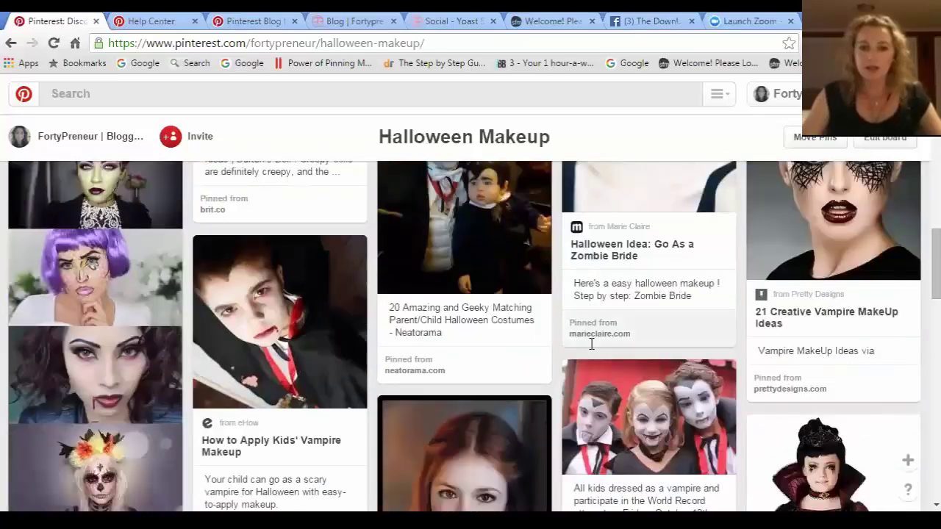
pyautogui.scroll(-8, 591, 343)
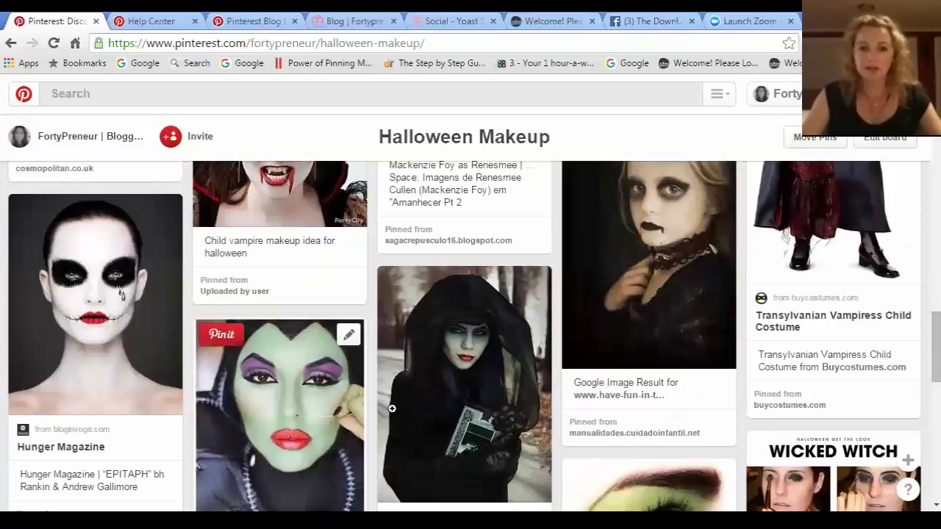
pyautogui.scroll(-4, 444, 416)
pyautogui.scroll(3, 311, 384)
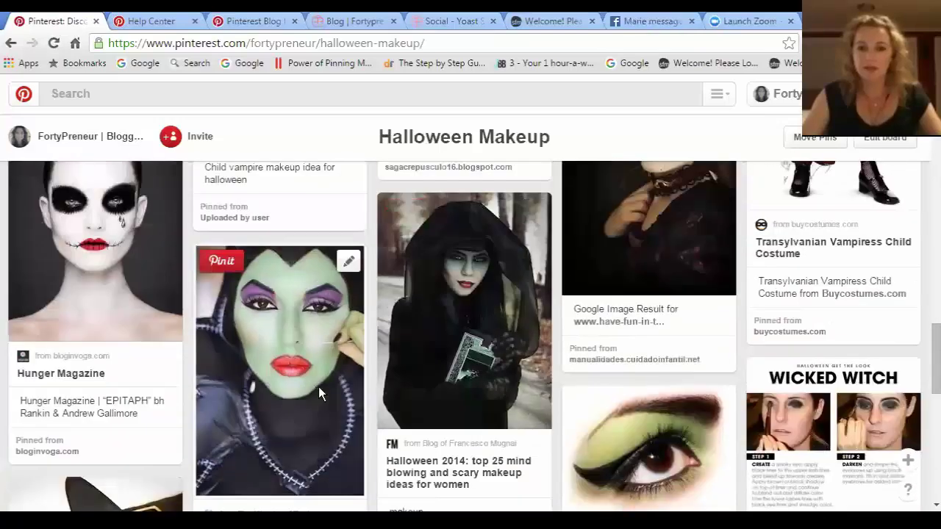
pyautogui.scroll(-3, 319, 390)
pyautogui.scroll(-6, 323, 388)
# Go back up through the Halloween Makeup pins and open the "Our Attempt!" pin for a closer look
pyautogui.scroll(10, 322, 388)
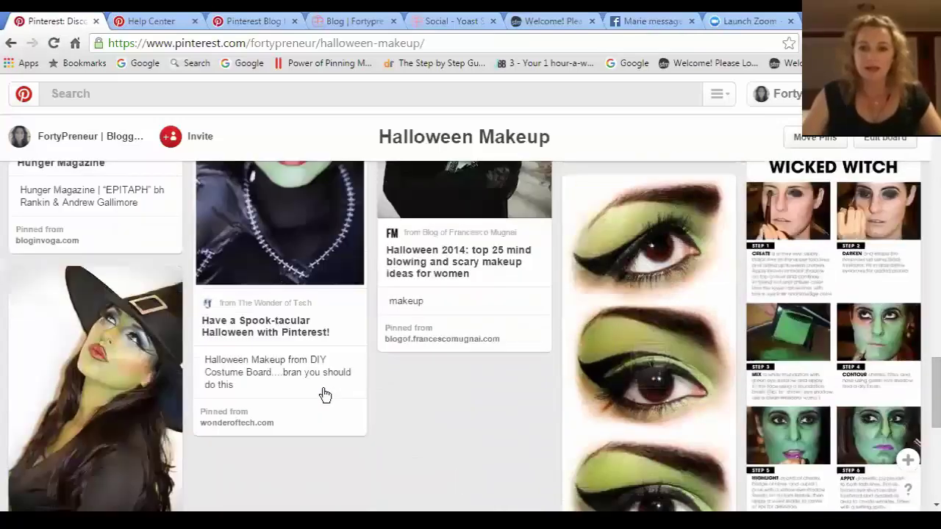
pyautogui.scroll(3, 323, 388)
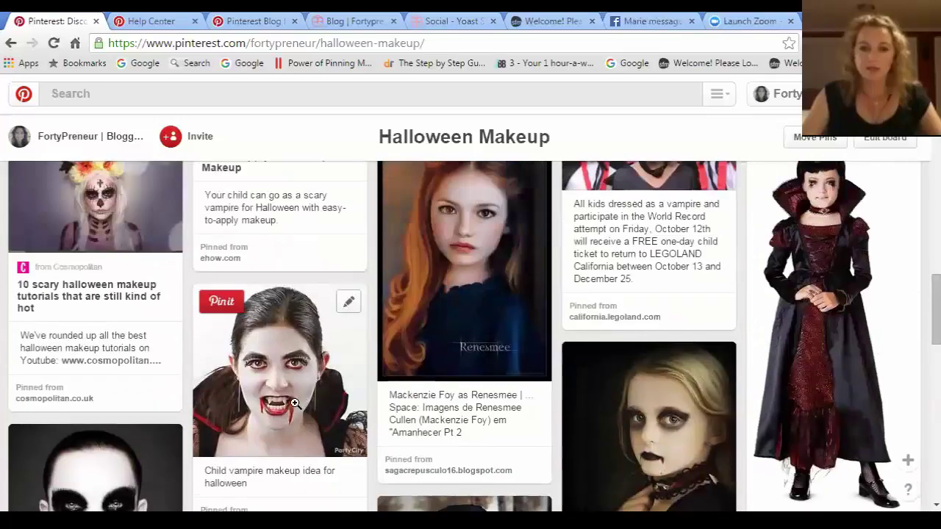
pyautogui.scroll(1, 287, 382)
pyautogui.scroll(1, 285, 367)
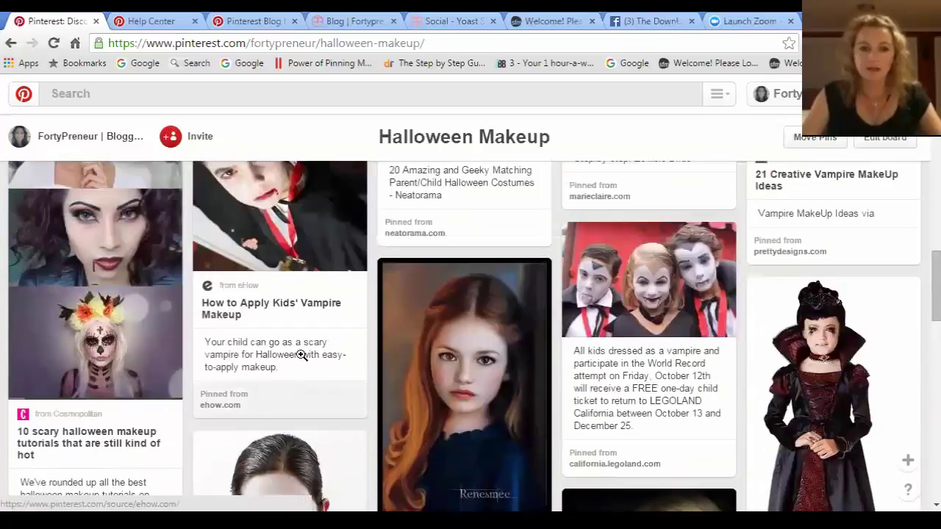
pyautogui.scroll(1, 301, 355)
pyautogui.scroll(2, 242, 446)
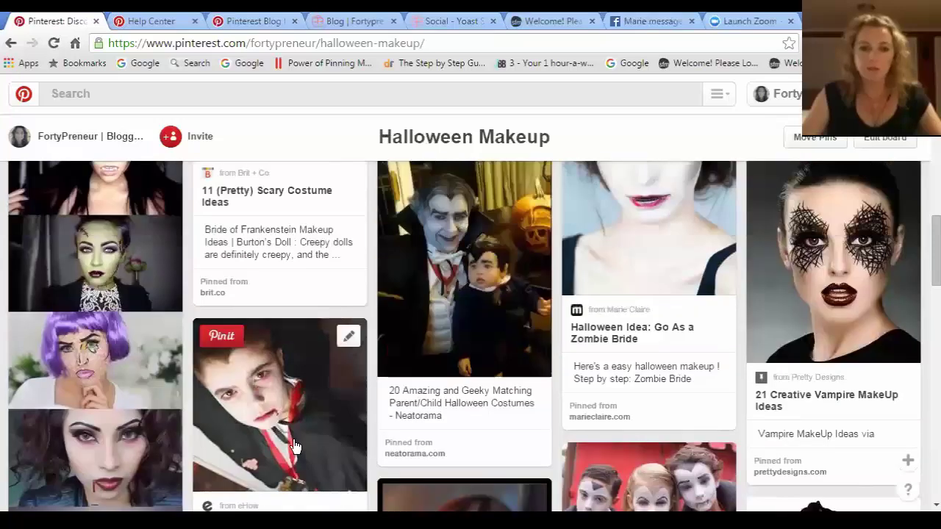
pyautogui.scroll(2, 299, 443)
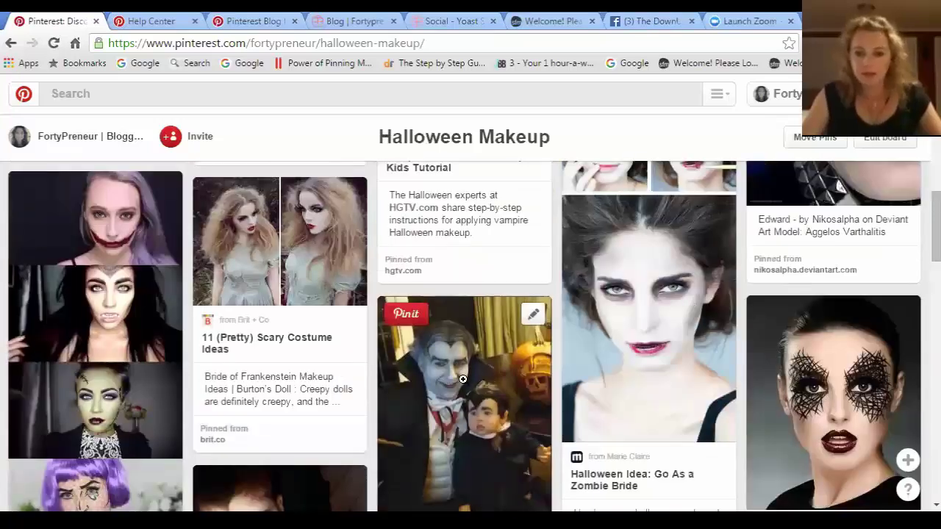
pyautogui.scroll(3, 398, 442)
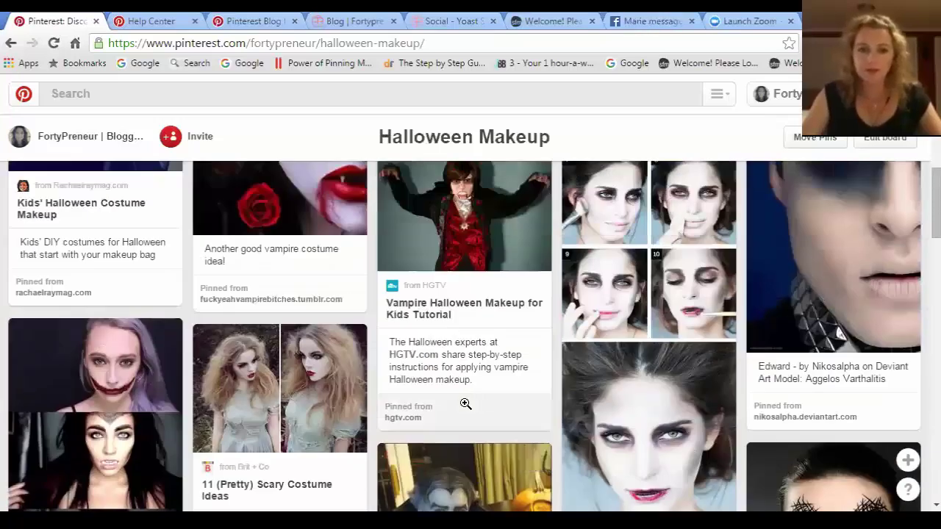
pyautogui.scroll(5, 349, 430)
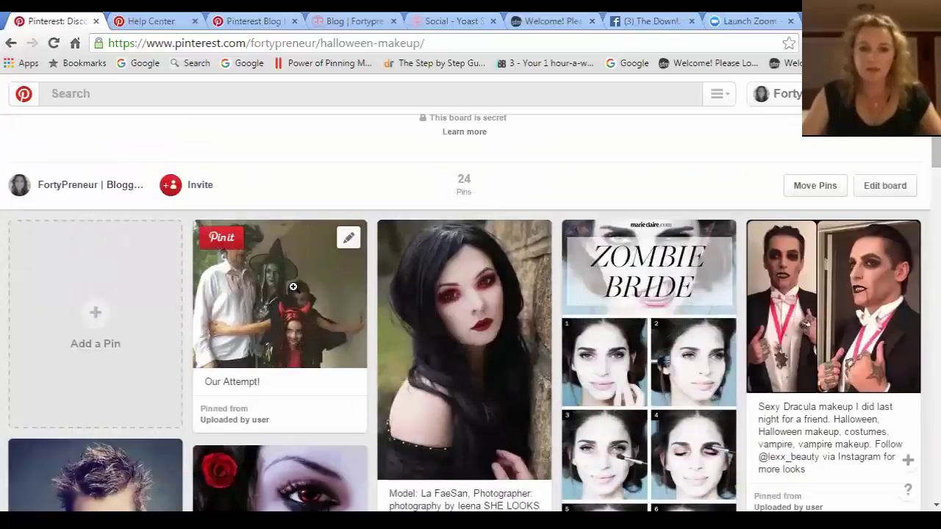
pyautogui.click(292, 287)
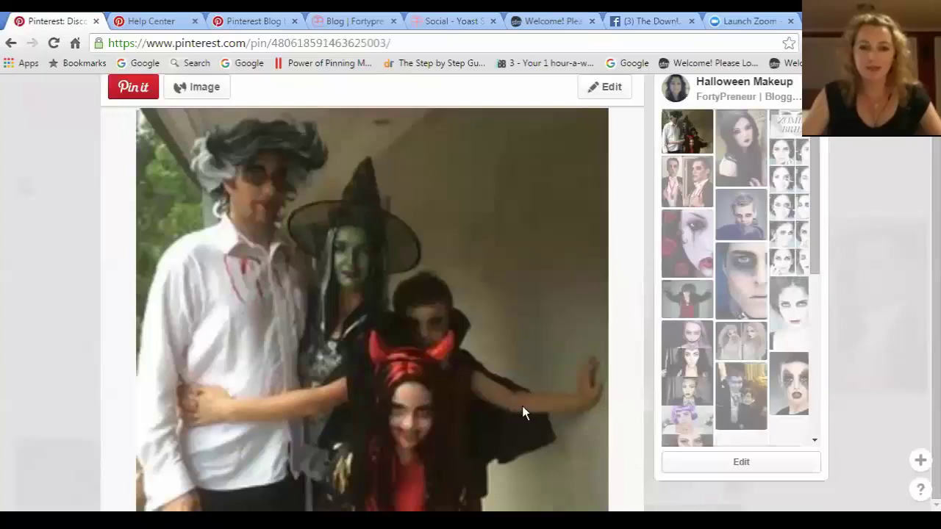
pyautogui.scroll(1, 287, 189)
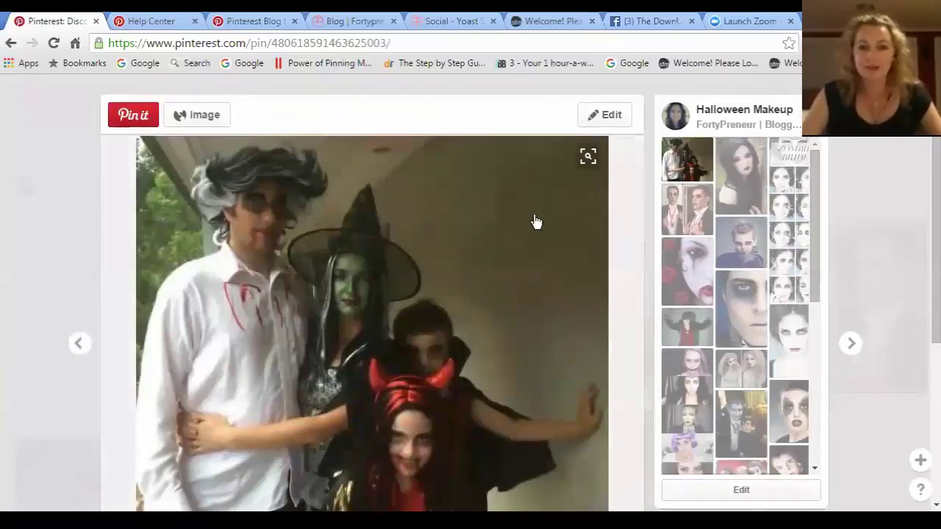
# Return to the profile's boards and open the Modern Home Office Designs For Entrepreneurs board
pyautogui.click(9, 44)
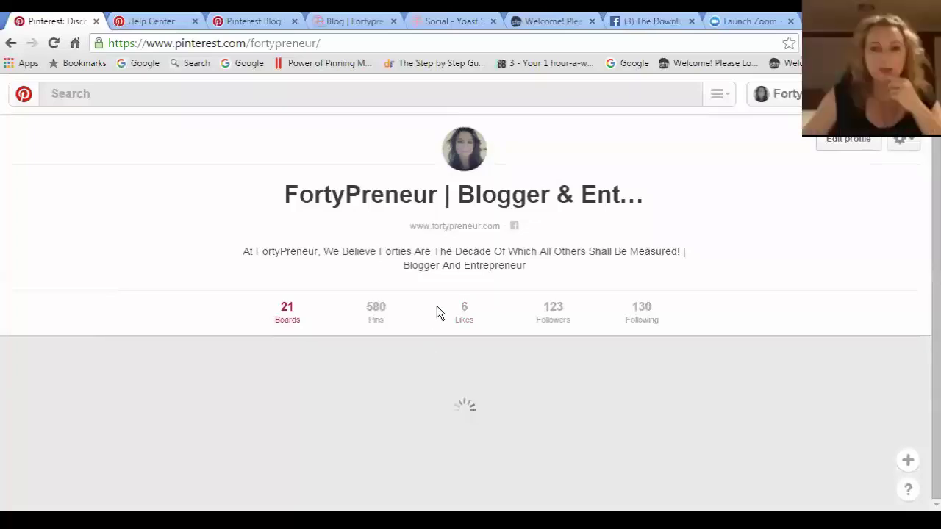
pyautogui.scroll(-1, 298, 359)
pyautogui.scroll(-2, 354, 344)
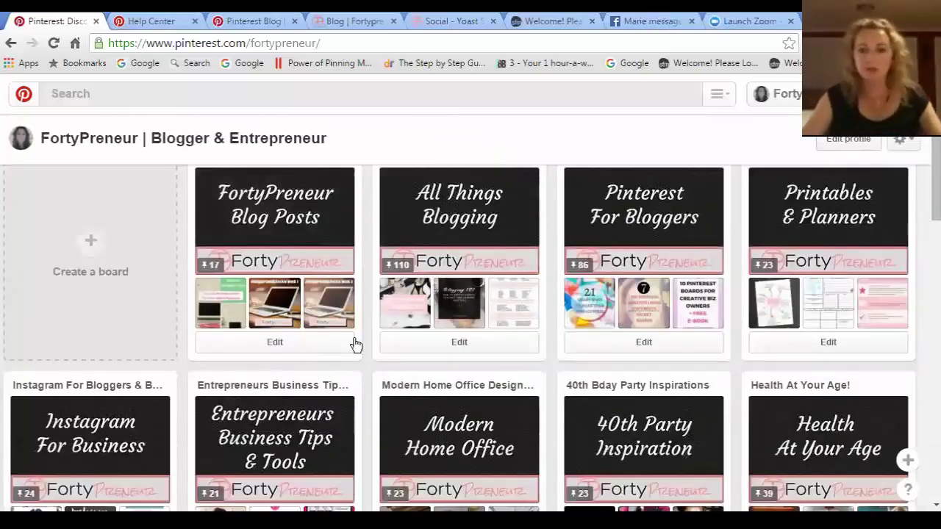
pyautogui.scroll(-2, 354, 345)
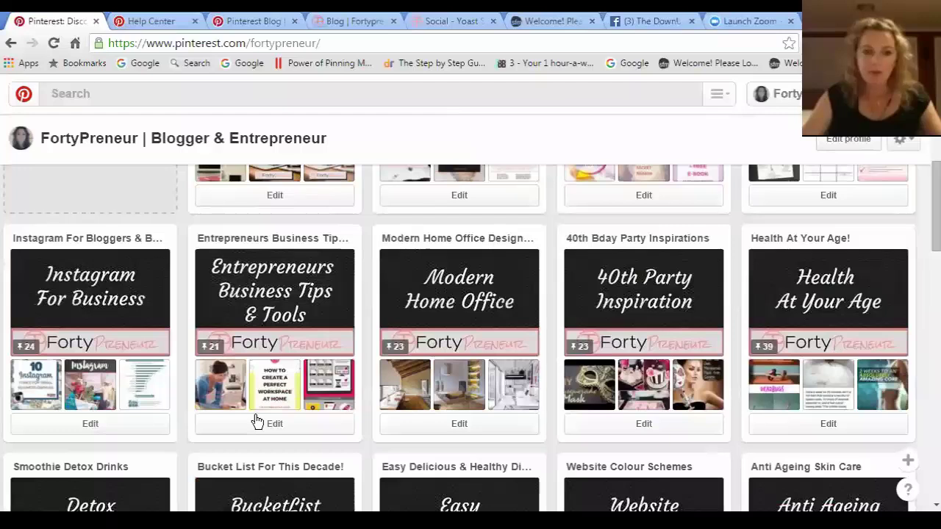
pyautogui.scroll(-1, 256, 421)
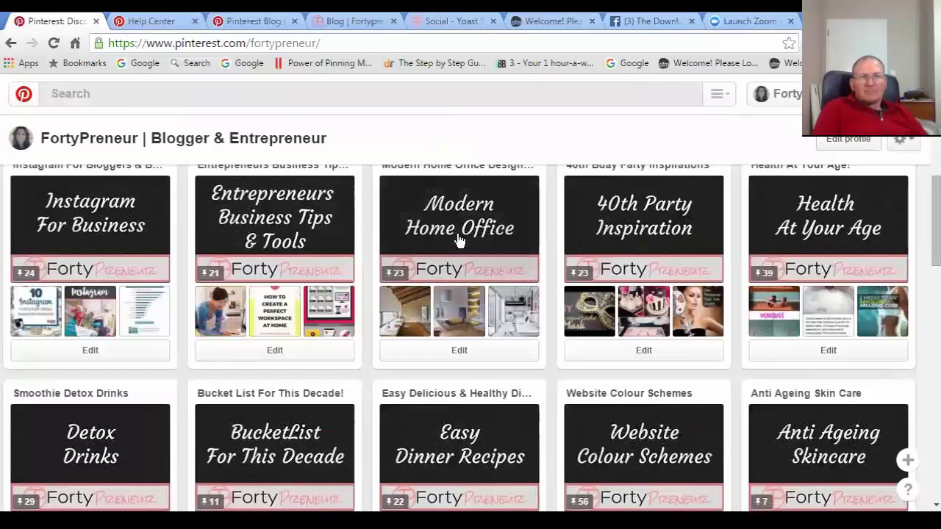
pyautogui.click(433, 331)
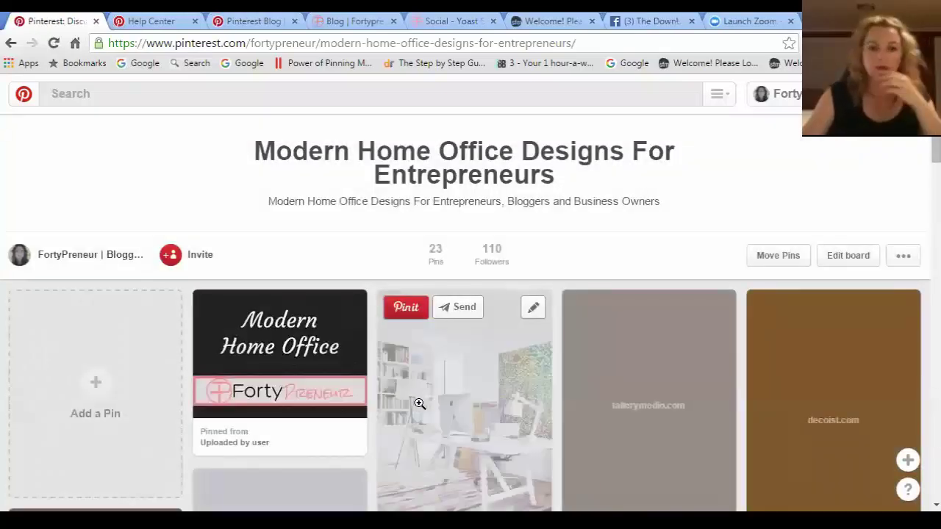
# Look through the home office pins and open the "Part 1: Inspiration for Creating a Home Office" pin
pyautogui.scroll(-1, 427, 398)
pyautogui.scroll(-4, 441, 383)
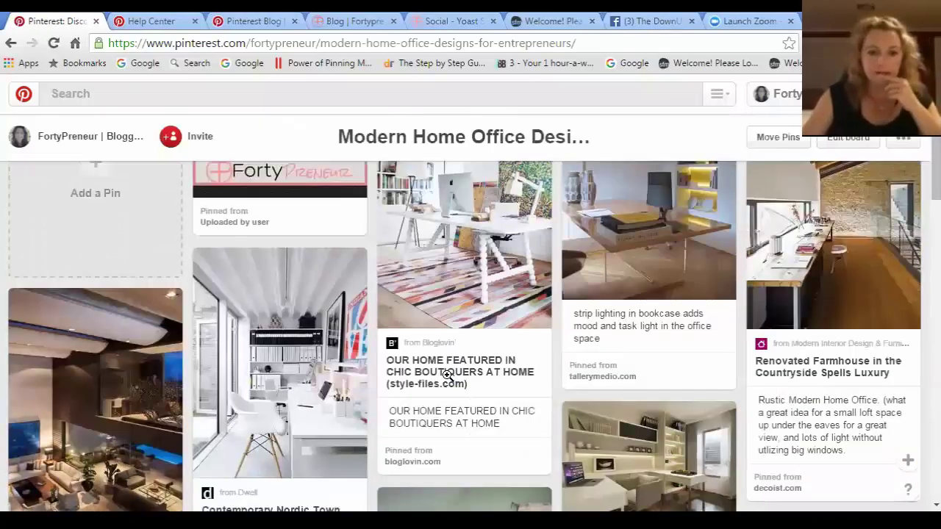
pyautogui.scroll(-2, 326, 390)
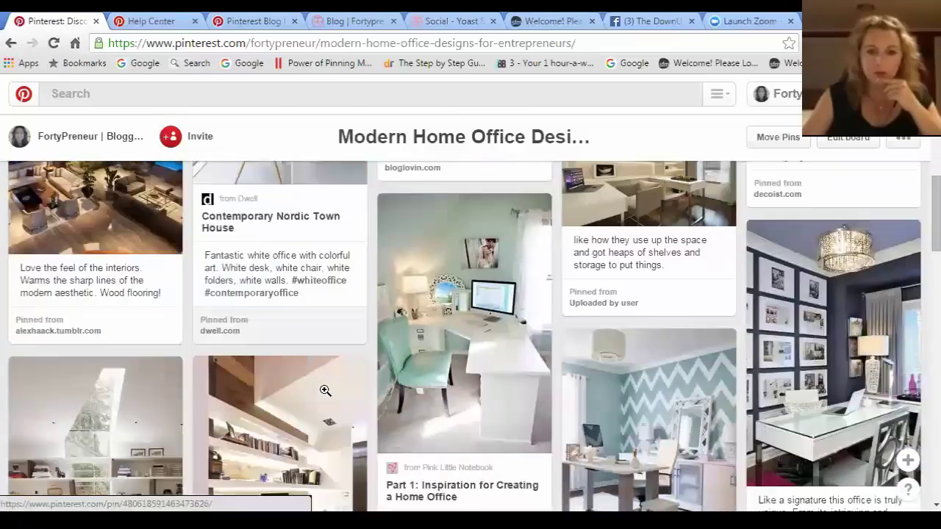
pyautogui.scroll(-1, 326, 391)
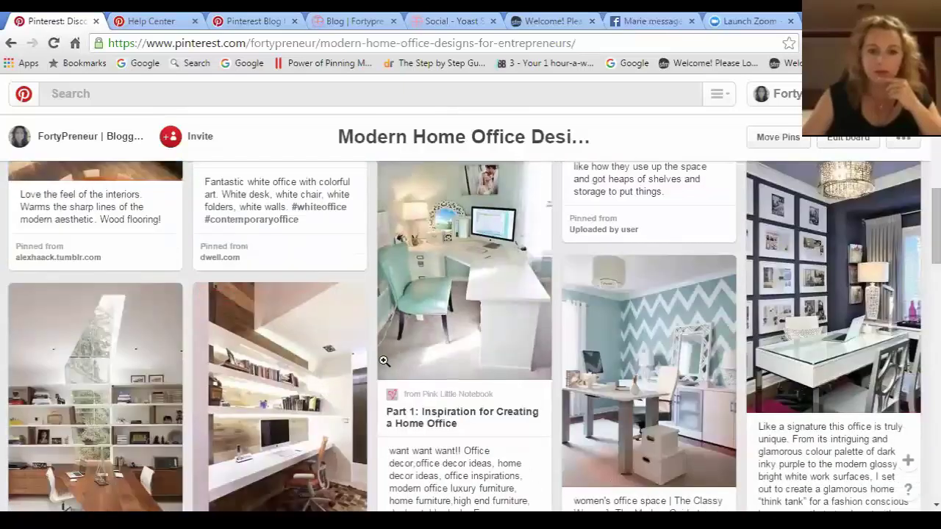
pyautogui.click(457, 298)
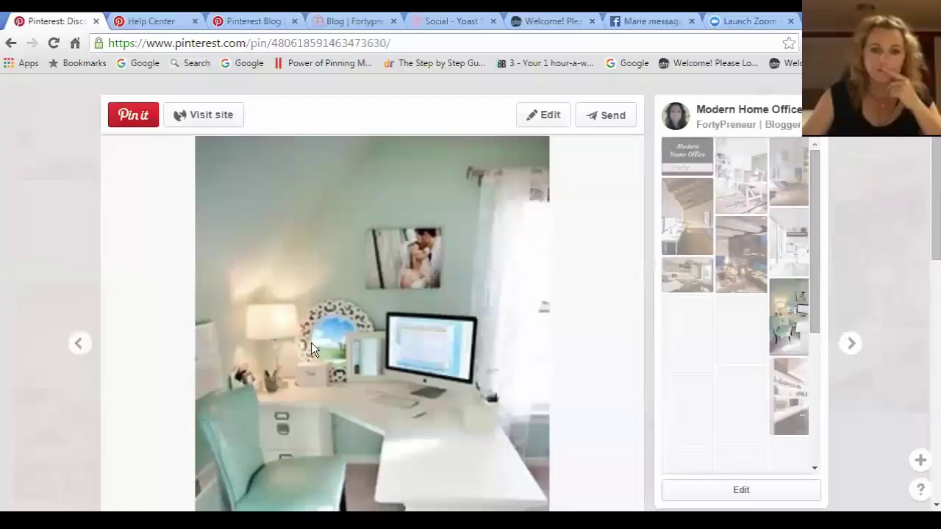
pyautogui.scroll(-1, 314, 338)
pyautogui.scroll(-1, 329, 304)
pyautogui.scroll(2, 330, 303)
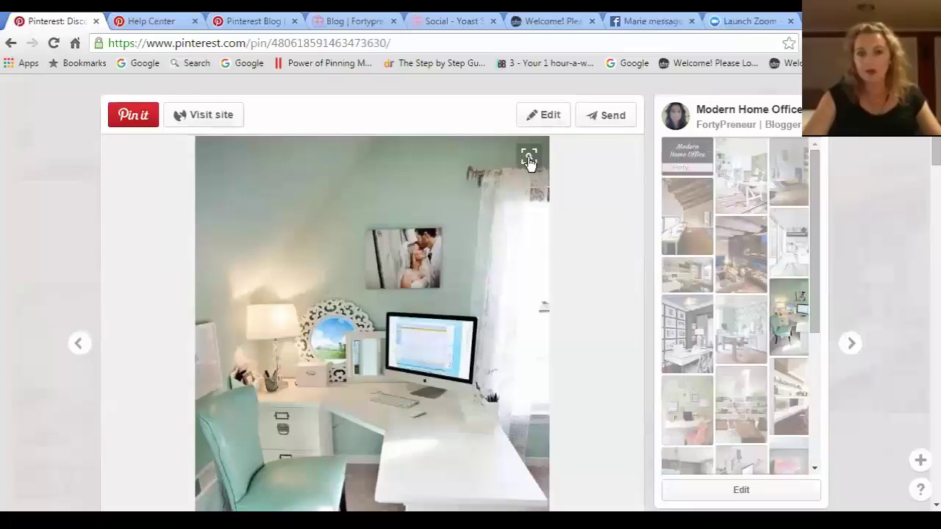
# Start a visual search on the pin's image, narrow the selection around the monitor, and move it over to the lamp
pyautogui.click(528, 158)
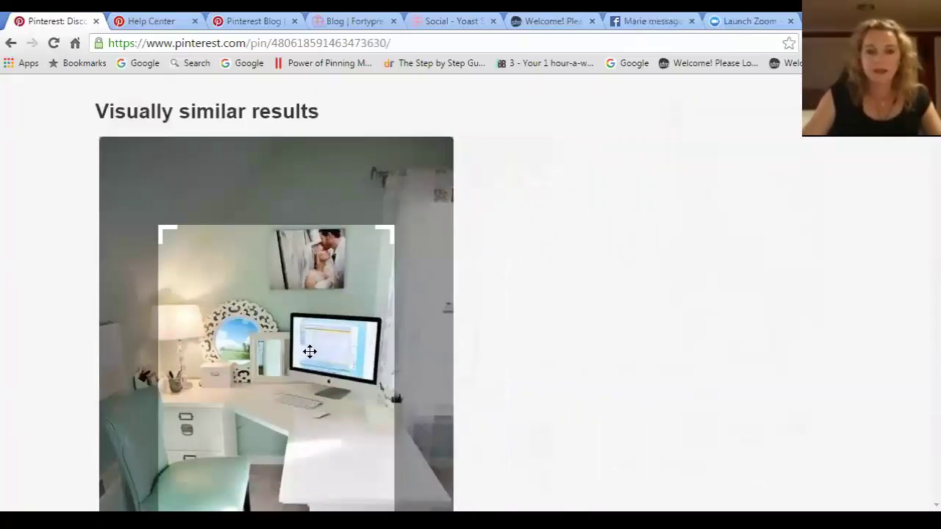
pyautogui.moveTo(163, 229); pyautogui.dragTo(333, 303)
pyautogui.moveTo(287, 439); pyautogui.dragTo(335, 400)
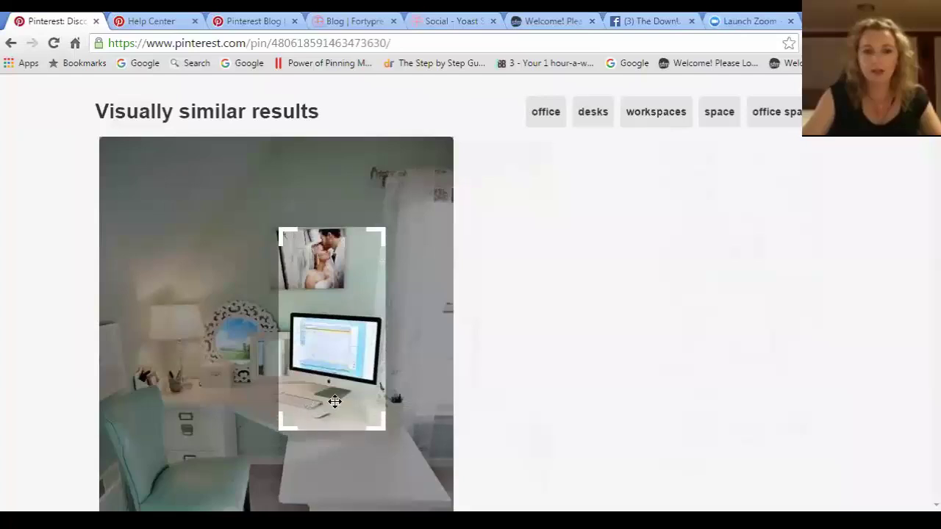
pyautogui.moveTo(394, 232); pyautogui.dragTo(358, 239)
pyautogui.moveTo(297, 288); pyautogui.dragTo(187, 288)
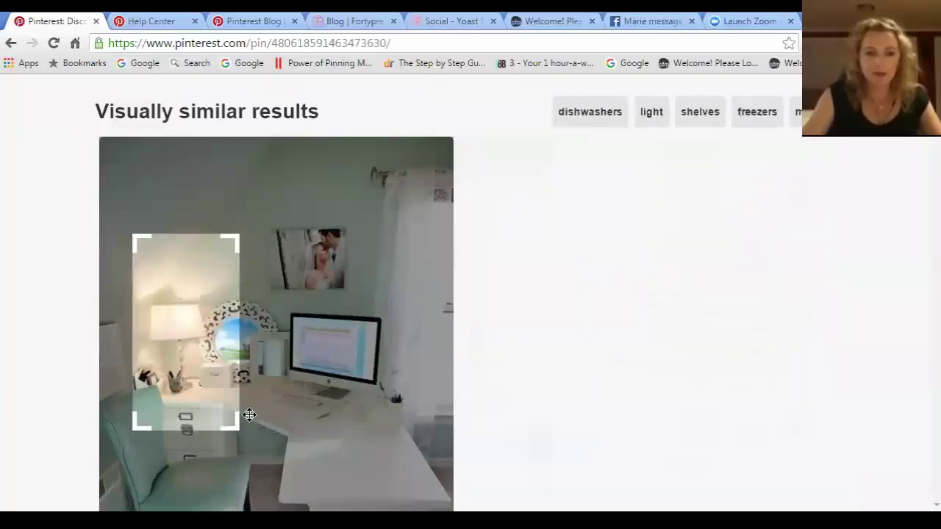
# Redraw the visual search selection around the desk lamp and the items beneath it, and browse the similar pins
pyautogui.click(206, 331)
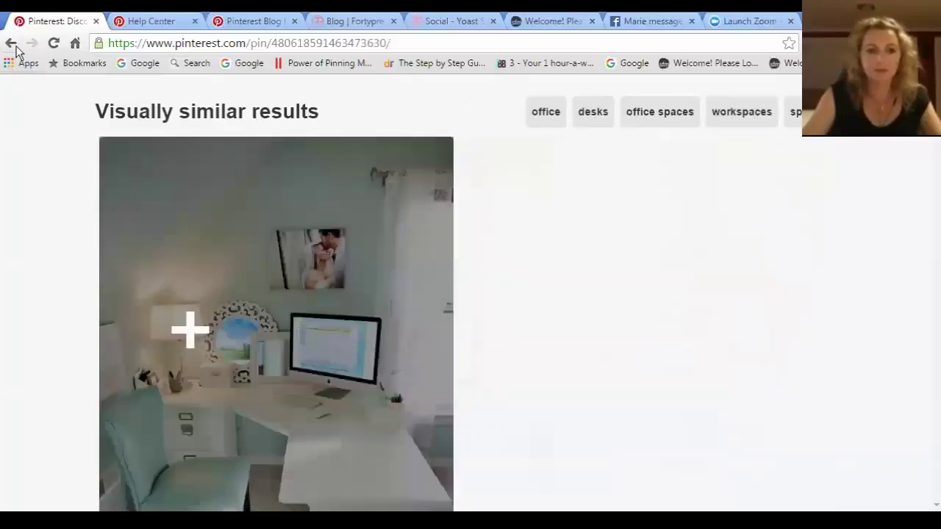
pyautogui.moveTo(156, 307); pyautogui.dragTo(154, 284)
pyautogui.moveTo(159, 330); pyautogui.dragTo(140, 378)
pyautogui.moveTo(189, 308); pyautogui.dragTo(228, 309)
pyautogui.moveTo(153, 328); pyautogui.dragTo(124, 328)
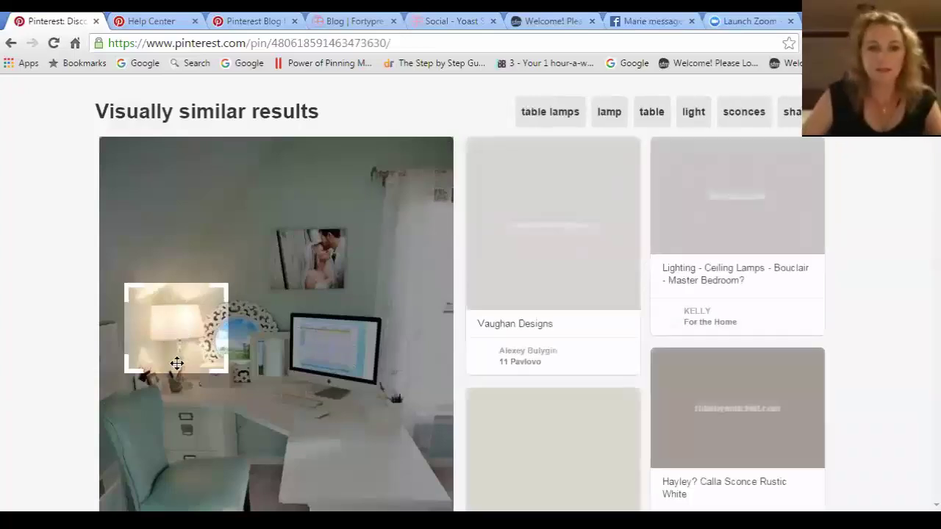
pyautogui.moveTo(177, 372); pyautogui.dragTo(190, 417)
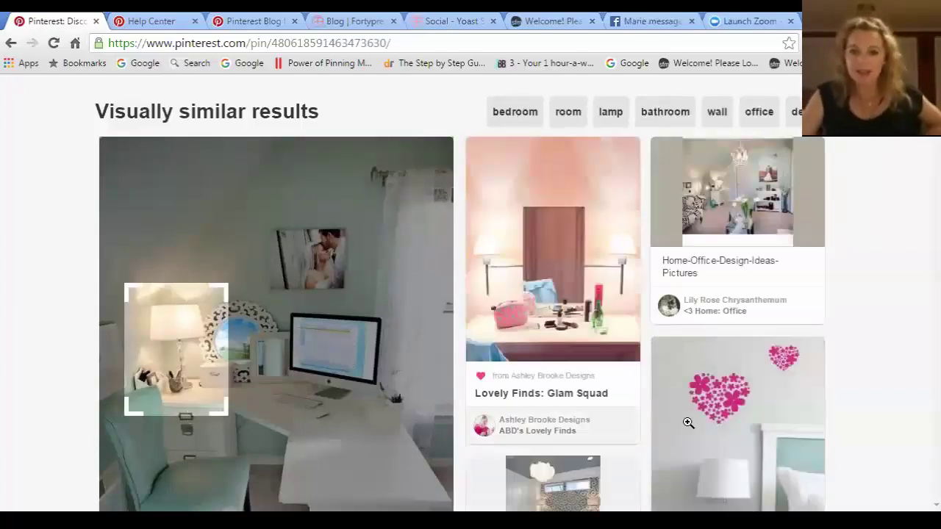
pyautogui.scroll(-3, 607, 422)
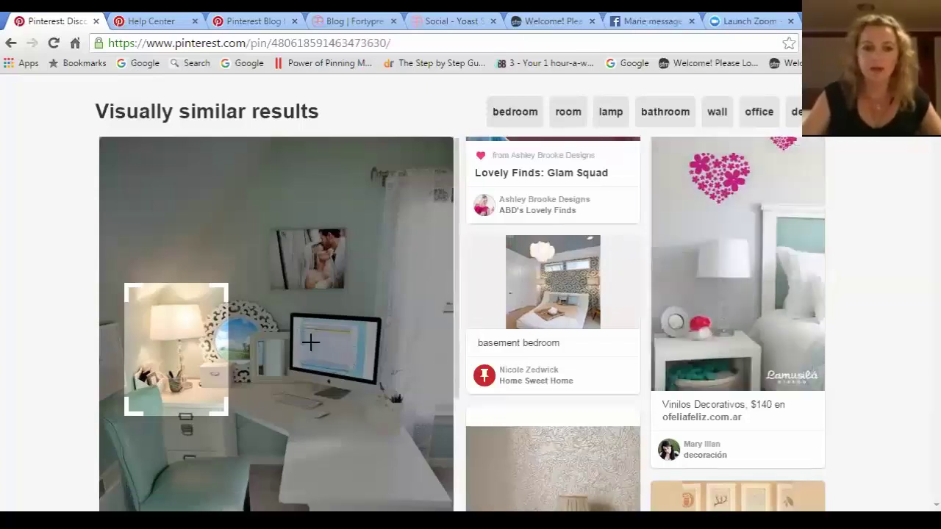
# Search for visually similar chairs by fitting the selection around the whole turquoise chair, including its legs
pyautogui.moveTo(196, 384); pyautogui.dragTo(279, 511)
pyautogui.scroll(-3, 450, 375)
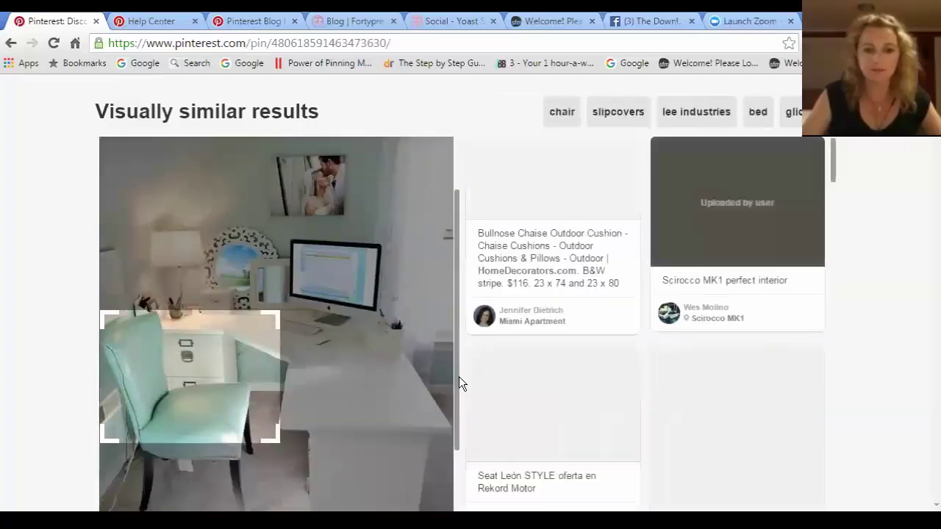
pyautogui.moveTo(279, 372); pyautogui.dragTo(266, 485)
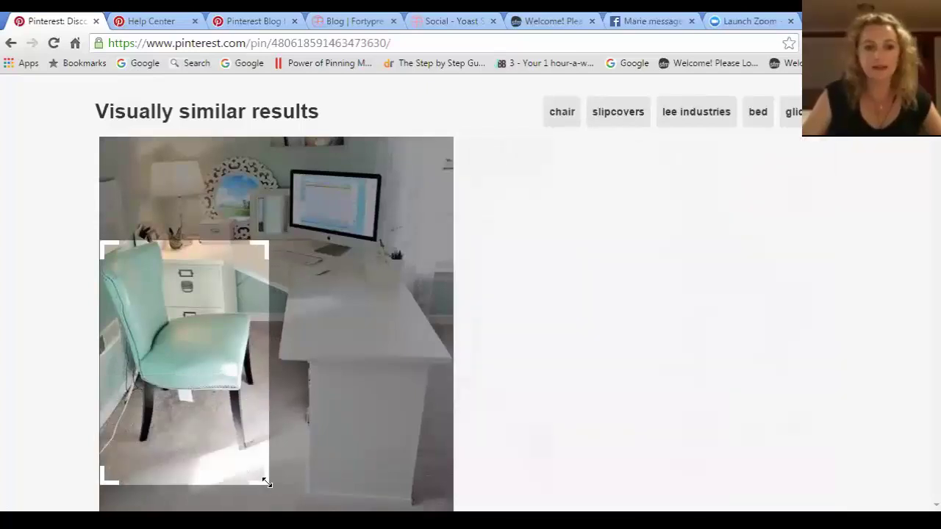
pyautogui.moveTo(210, 354); pyautogui.dragTo(213, 336)
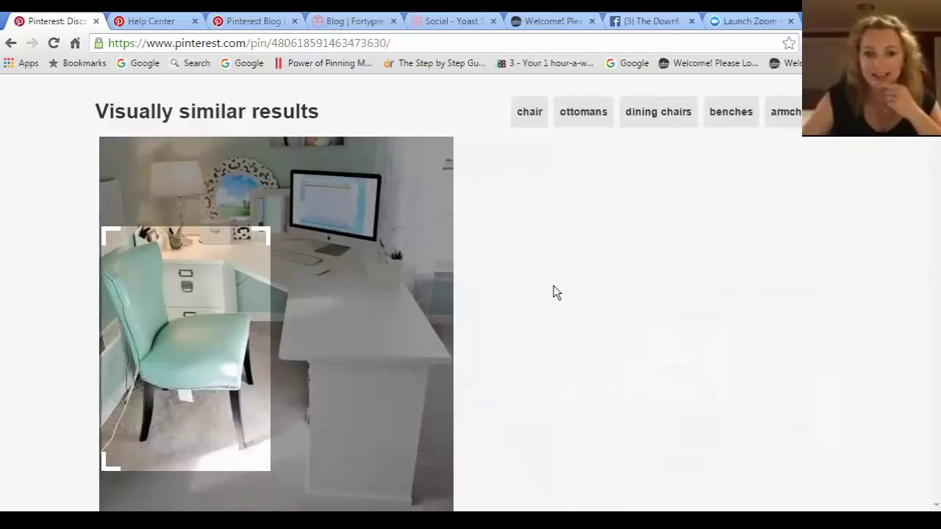
pyautogui.moveTo(221, 263); pyautogui.dragTo(216, 255)
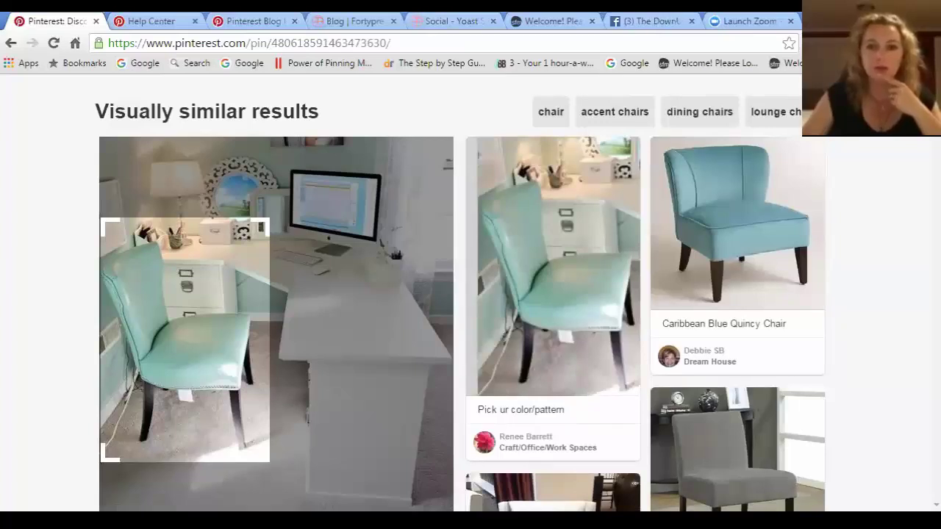
# Close the visual search, leave the home office pin and its board, and return to the profile's board overview
pyautogui.click(436, 209)
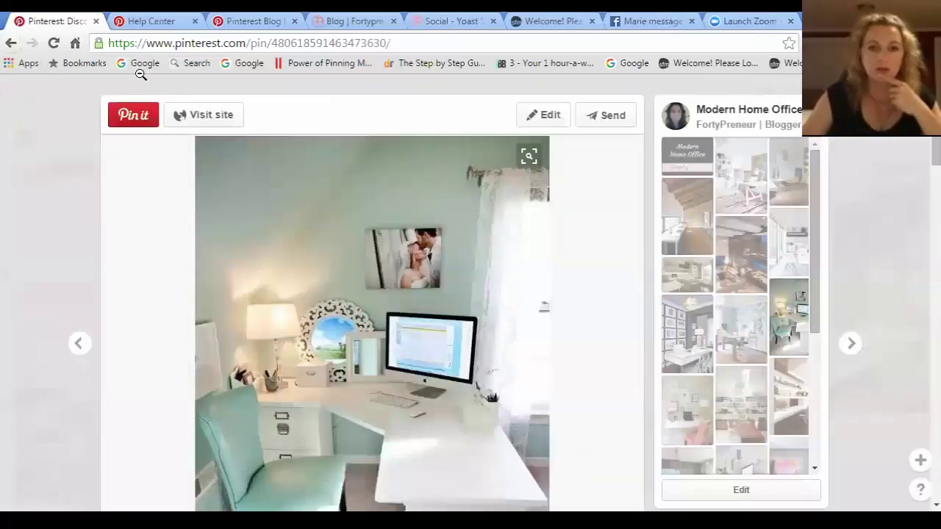
pyautogui.click(11, 43)
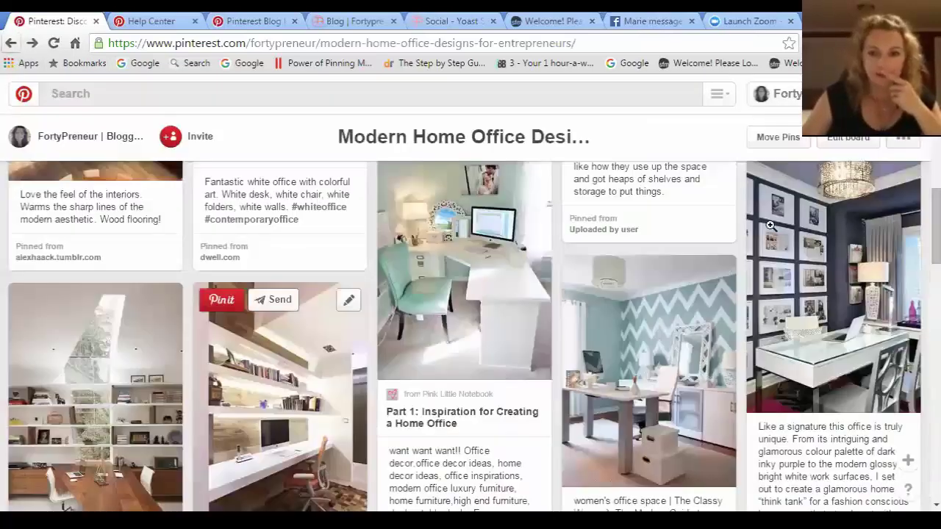
pyautogui.click(772, 94)
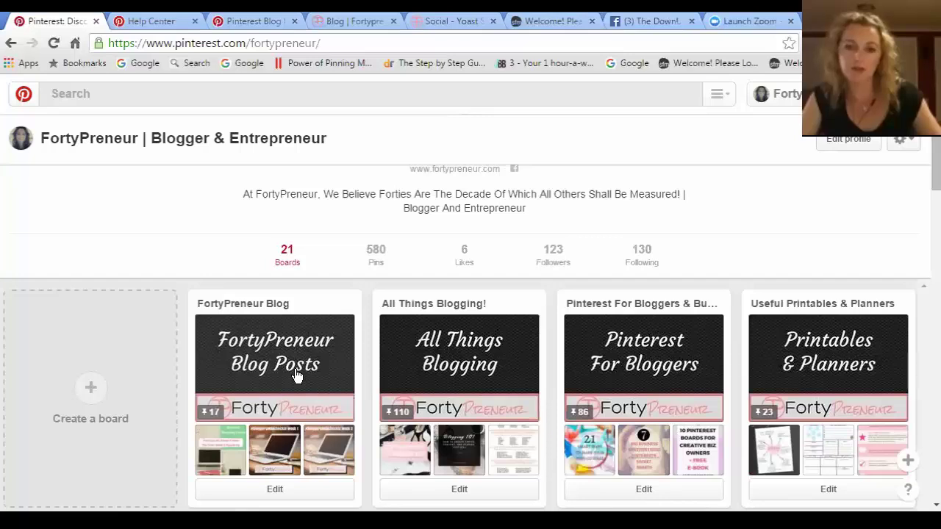
# Open the "All Things Blogging!" board and view its options for inviting collaborators, without inviting anyone
pyautogui.click(465, 373)
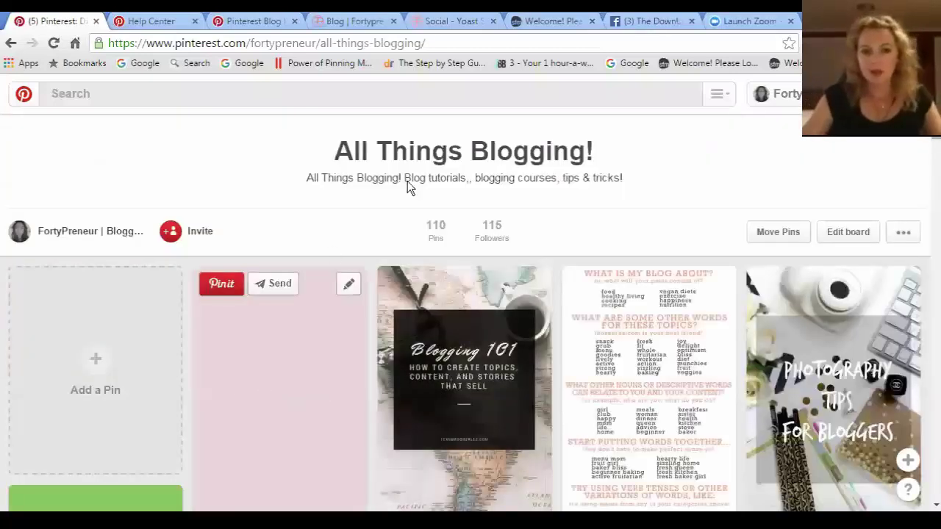
pyautogui.scroll(-1, 543, 324)
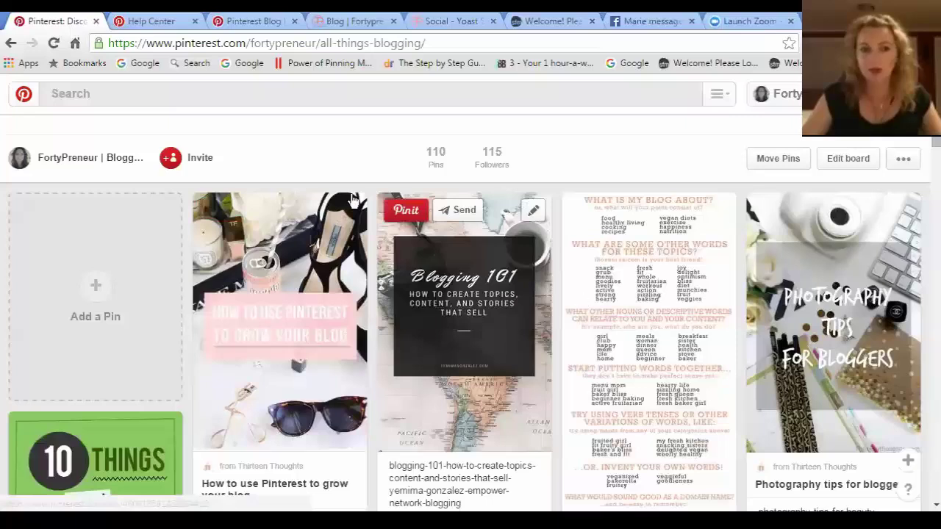
pyautogui.click(177, 159)
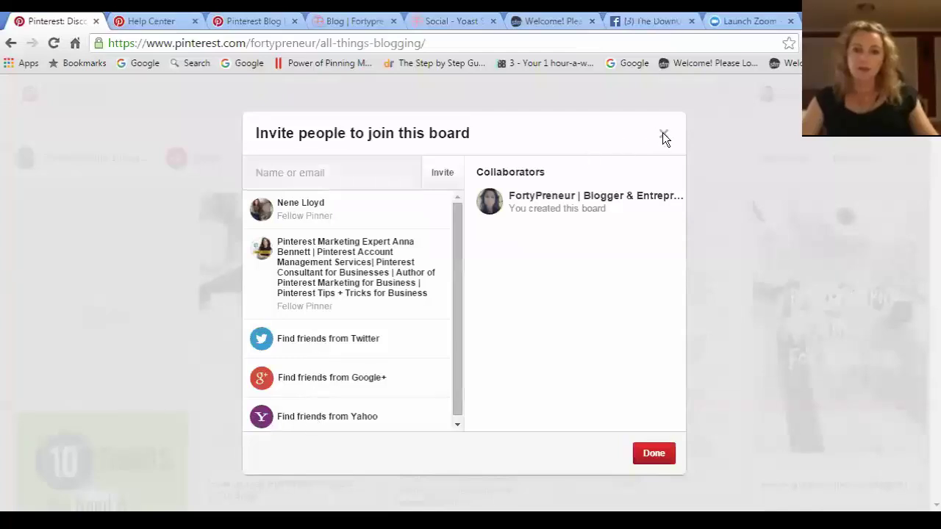
pyautogui.click(199, 242)
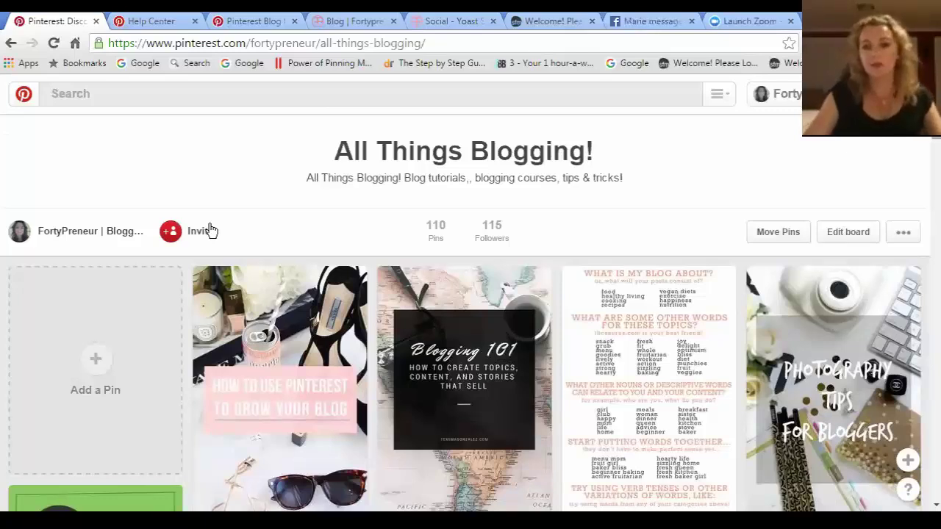
# Enter the board's pin-moving mode and select the "How to use Pinterest to grow your blog" and "Blogging 101" pins
pyautogui.click(772, 242)
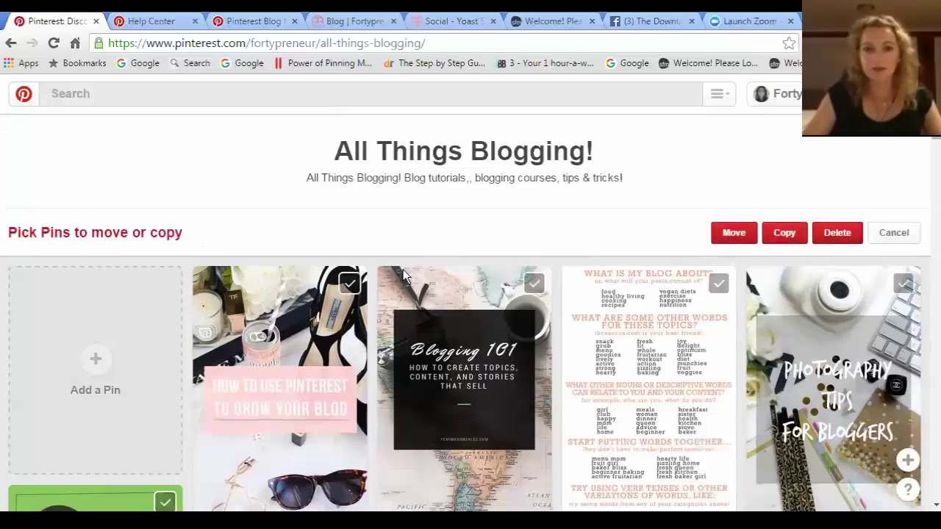
pyautogui.scroll(-4, 256, 318)
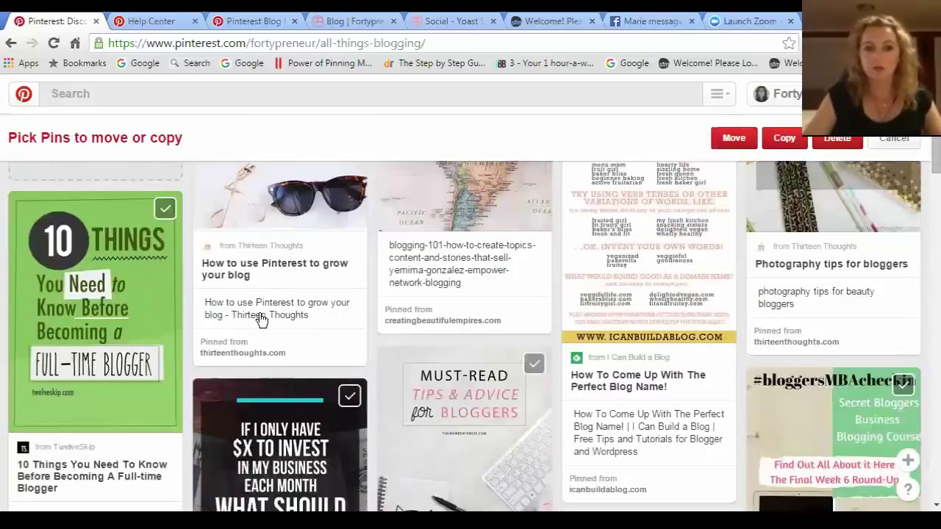
pyautogui.scroll(3, 308, 340)
pyautogui.click(309, 338)
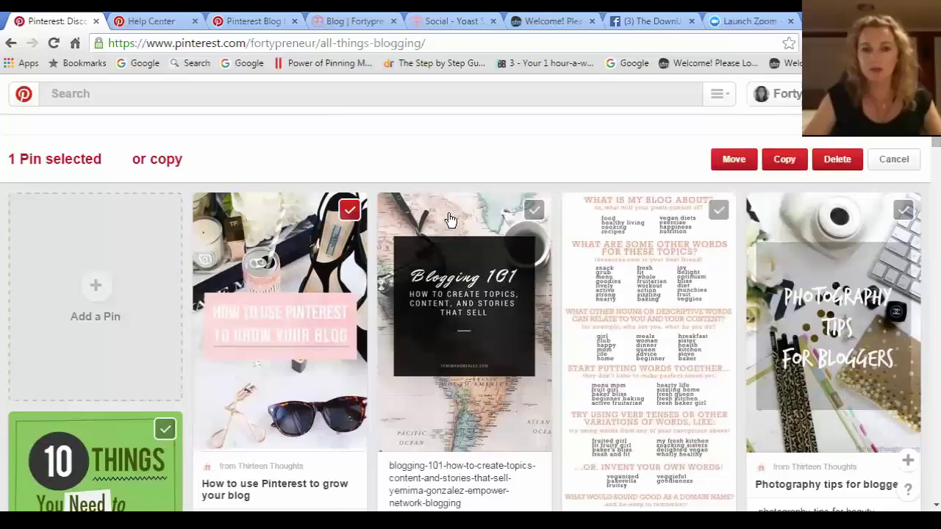
pyautogui.click(535, 212)
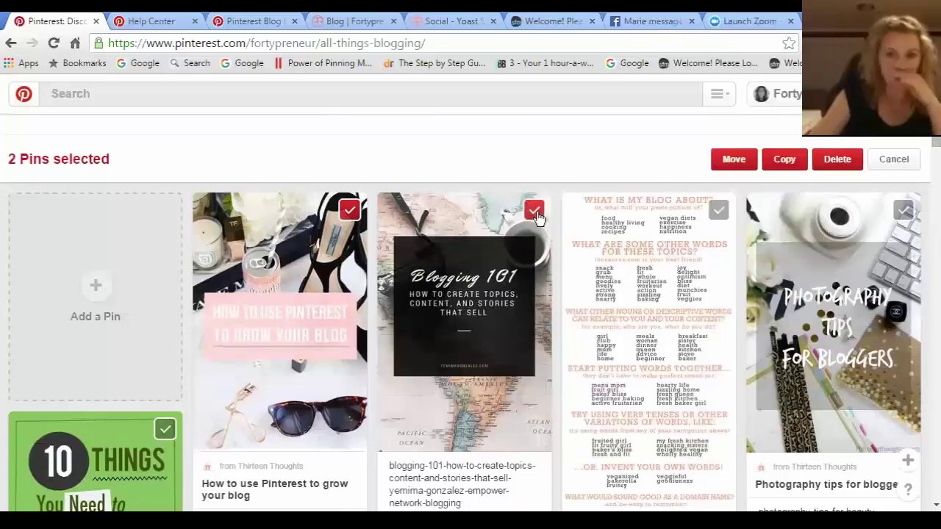
# View the board choice for moving the two selected pins and the one for copying them, dismissing both
pyautogui.click(729, 168)
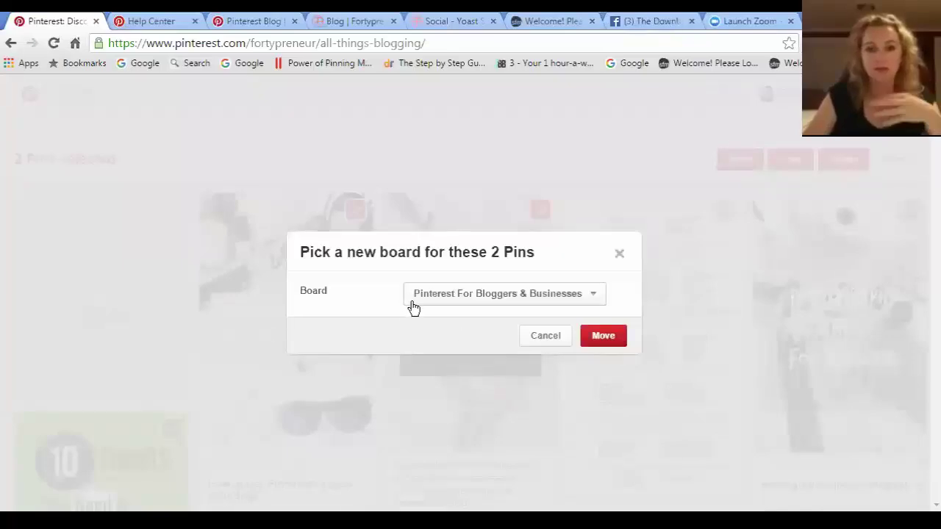
pyautogui.click(620, 255)
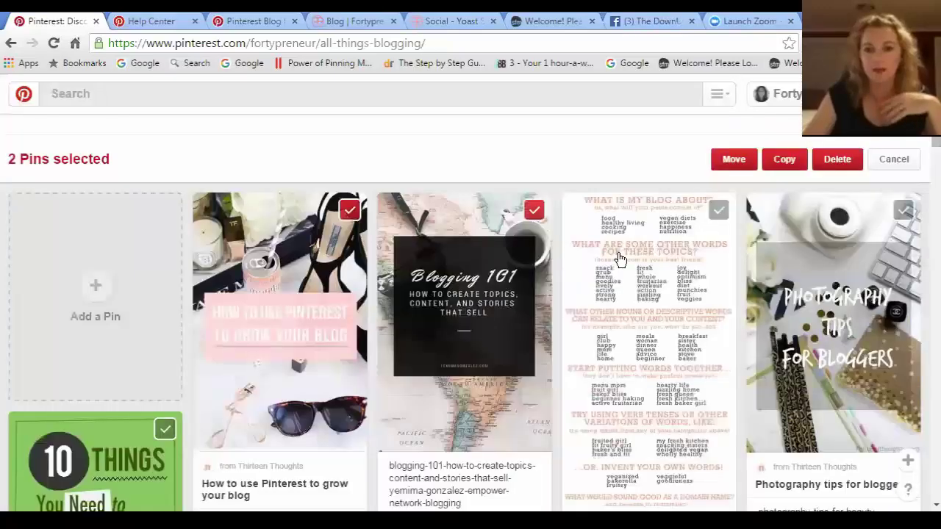
pyautogui.click(782, 165)
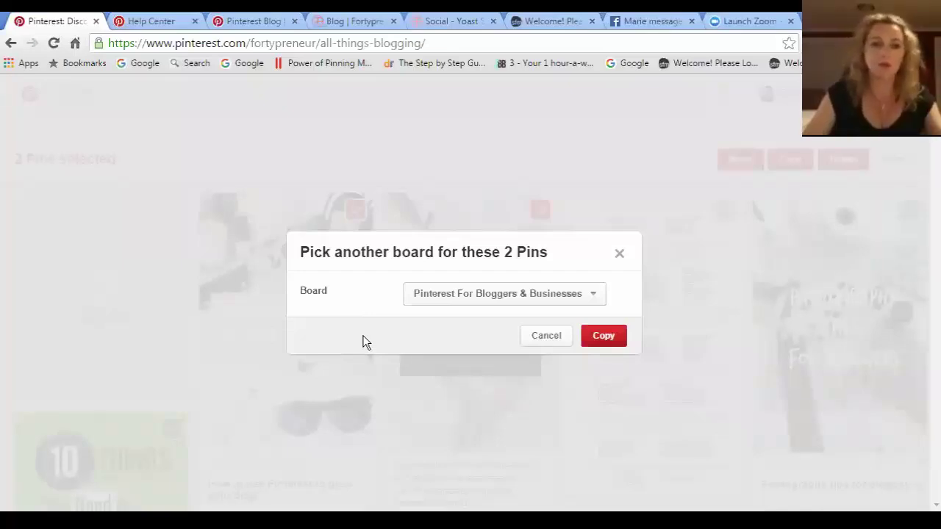
pyautogui.click(620, 255)
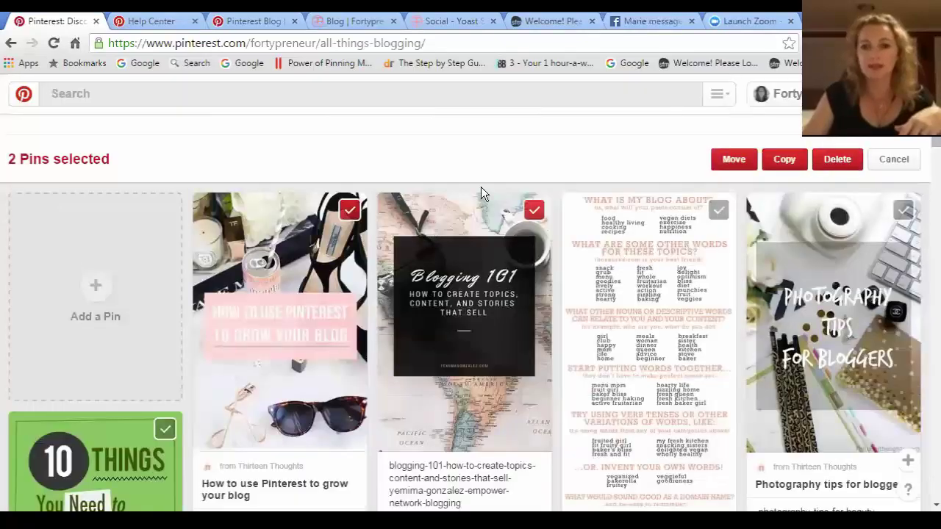
# Look through the other pins on the "All Things Blogging!" board and return to its heading
pyautogui.scroll(-10, 441, 283)
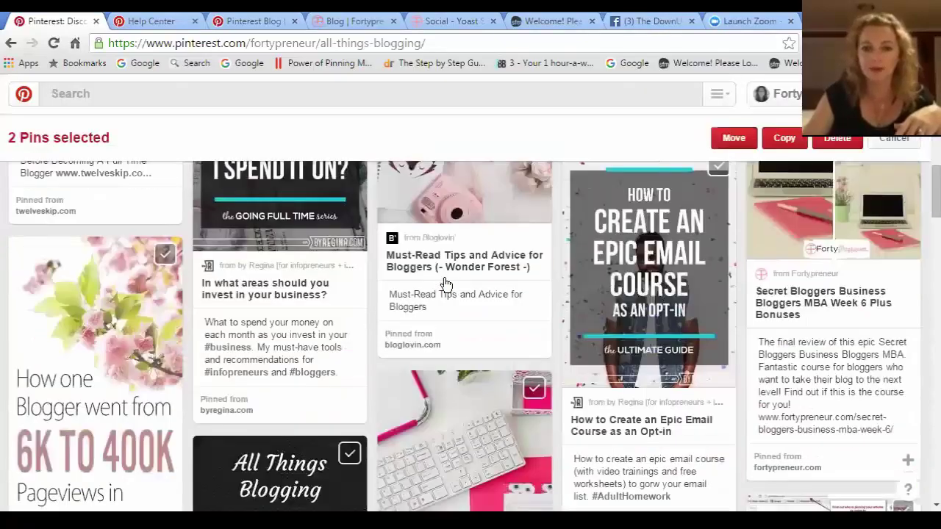
pyautogui.scroll(-10, 445, 285)
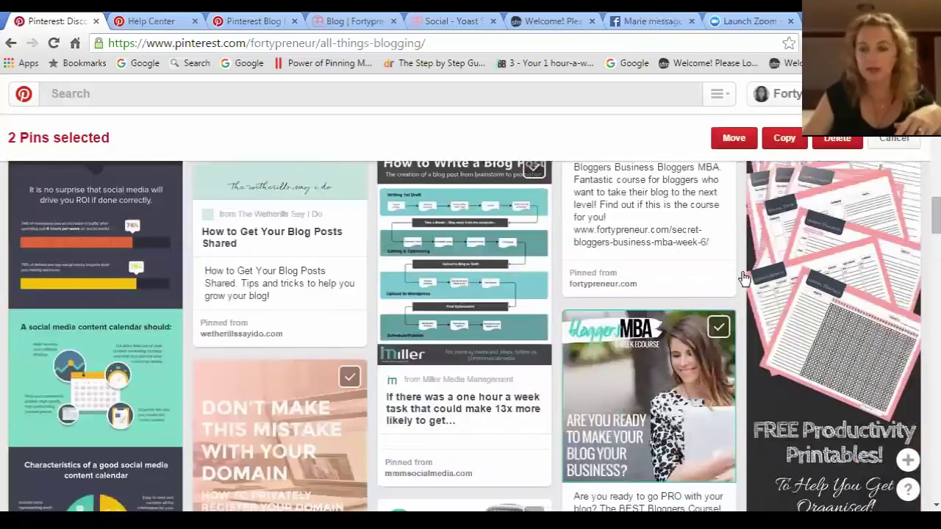
pyautogui.scroll(-5, 855, 305)
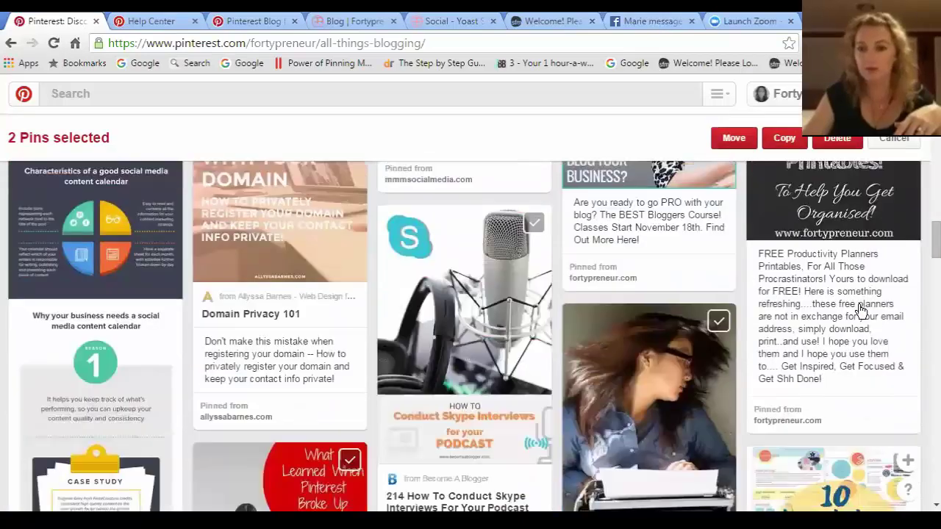
pyautogui.scroll(10, 868, 302)
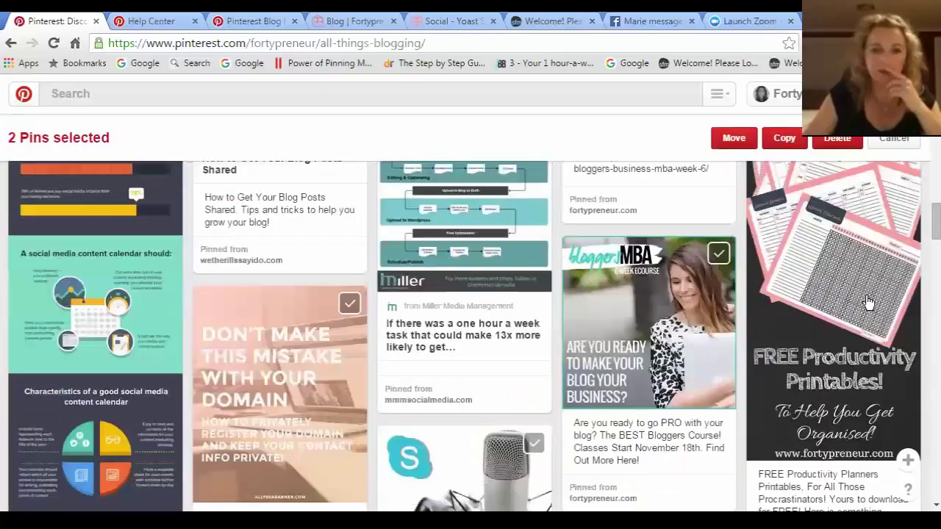
pyautogui.scroll(10, 868, 301)
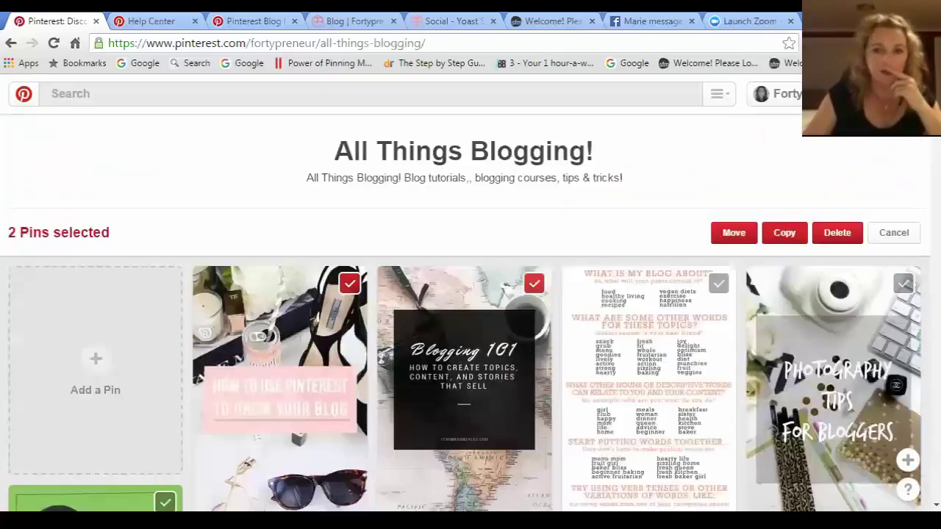
# Return to the profile and look through all of its boards, down to the secret ones and back
pyautogui.click(211, 281)
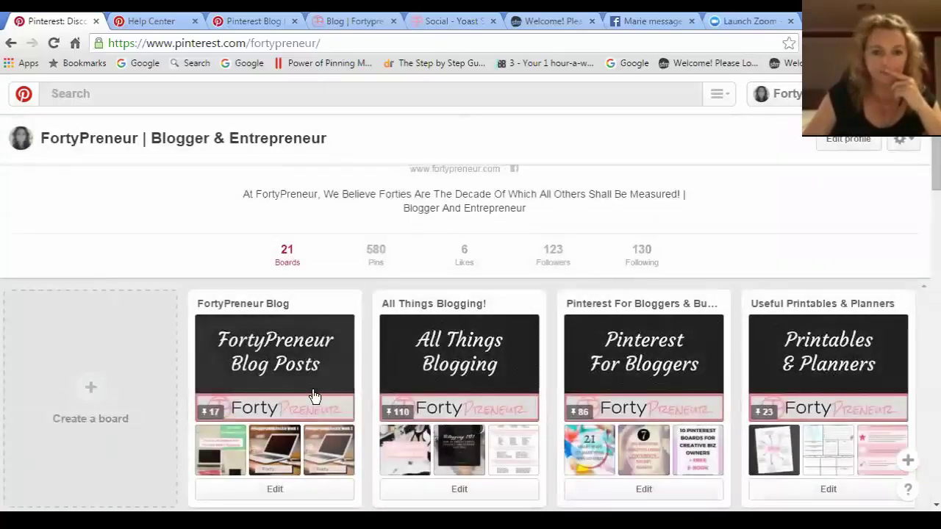
pyautogui.scroll(-2, 314, 359)
pyautogui.scroll(-5, 319, 360)
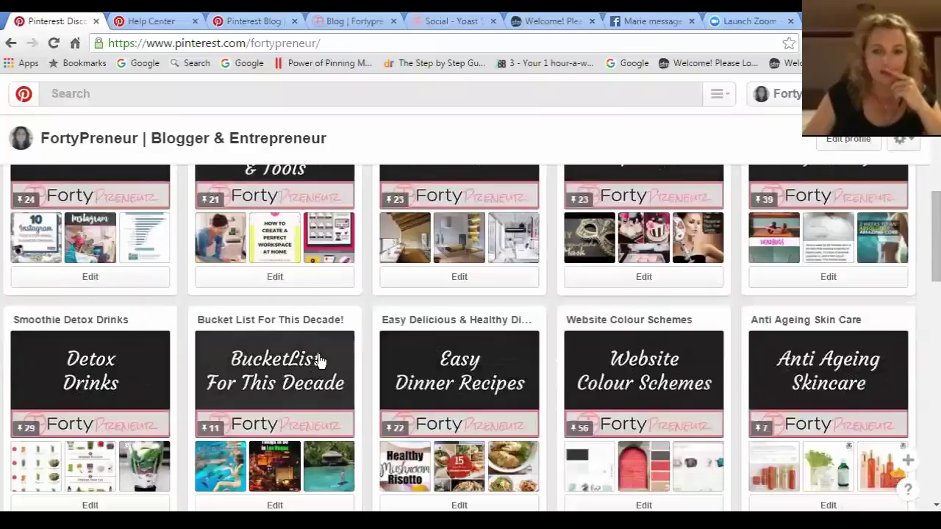
pyautogui.scroll(-2, 351, 399)
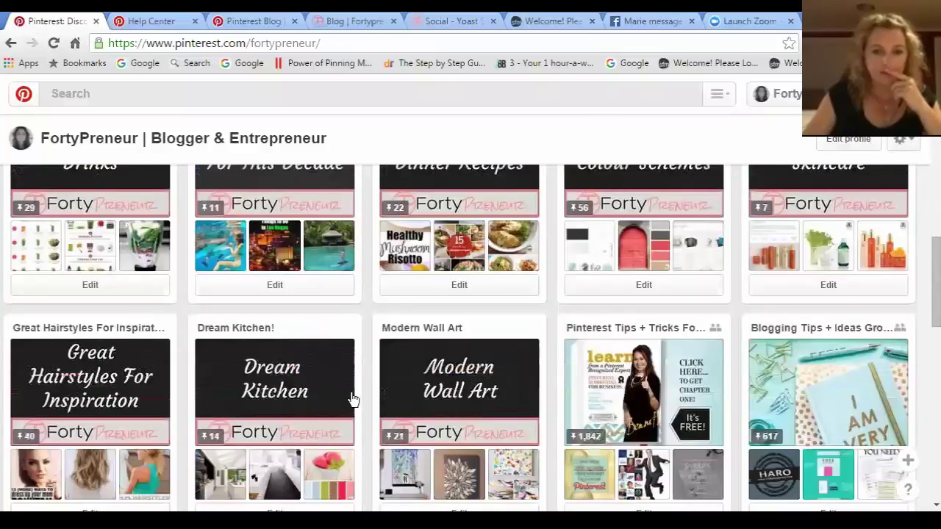
pyautogui.scroll(-2, 352, 399)
pyautogui.scroll(-5, 351, 397)
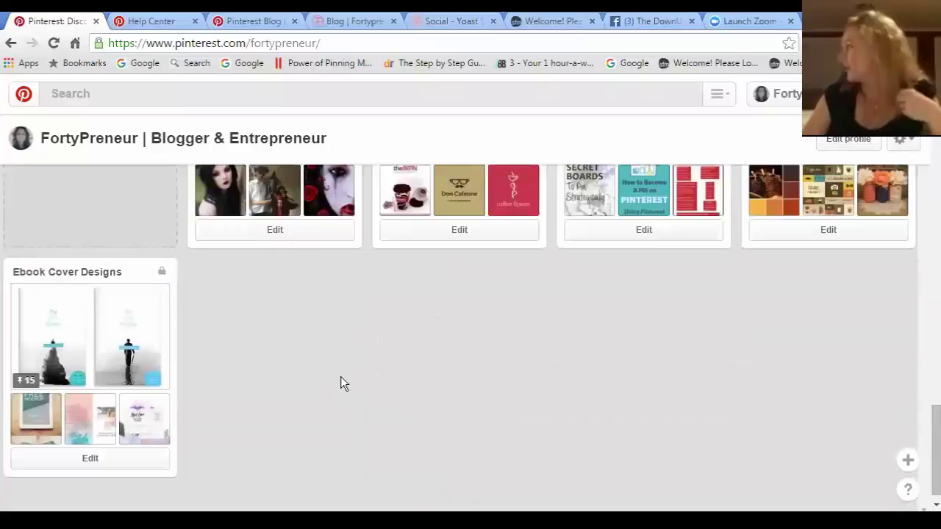
pyautogui.scroll(8, 341, 376)
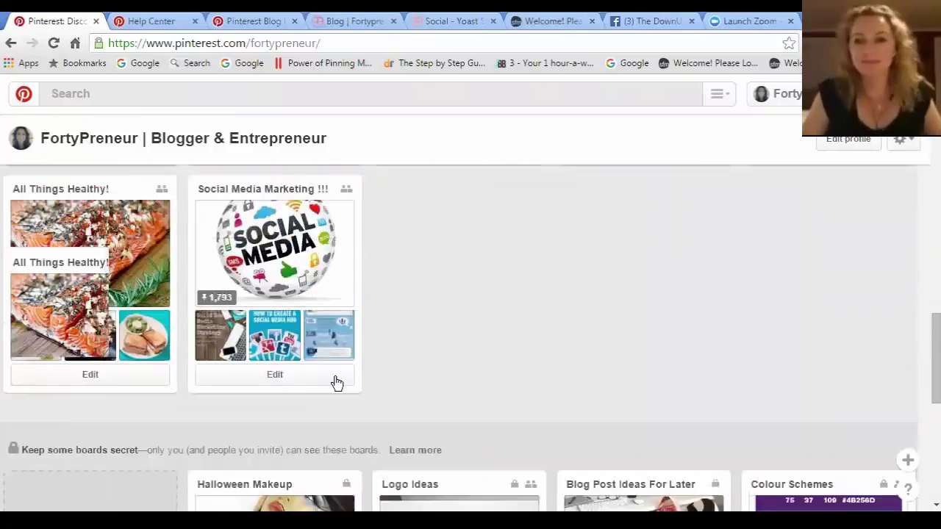
pyautogui.scroll(10, 335, 382)
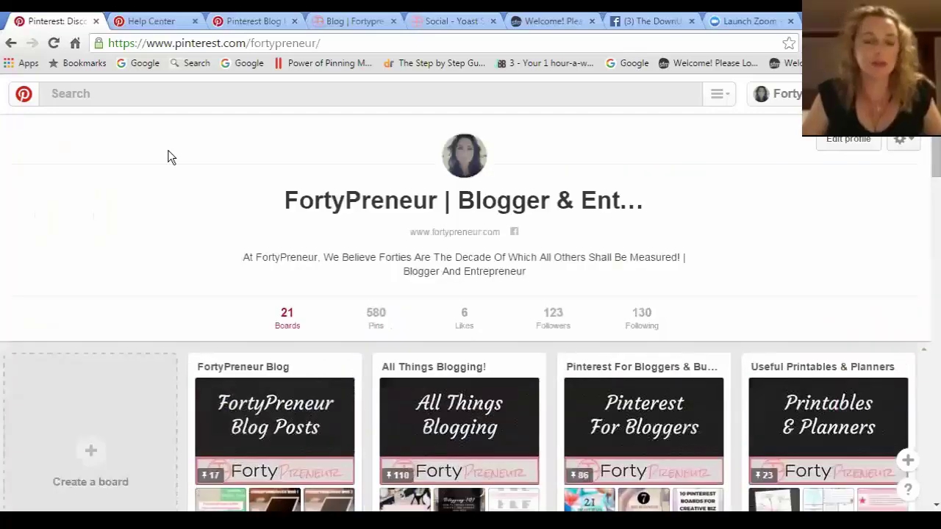
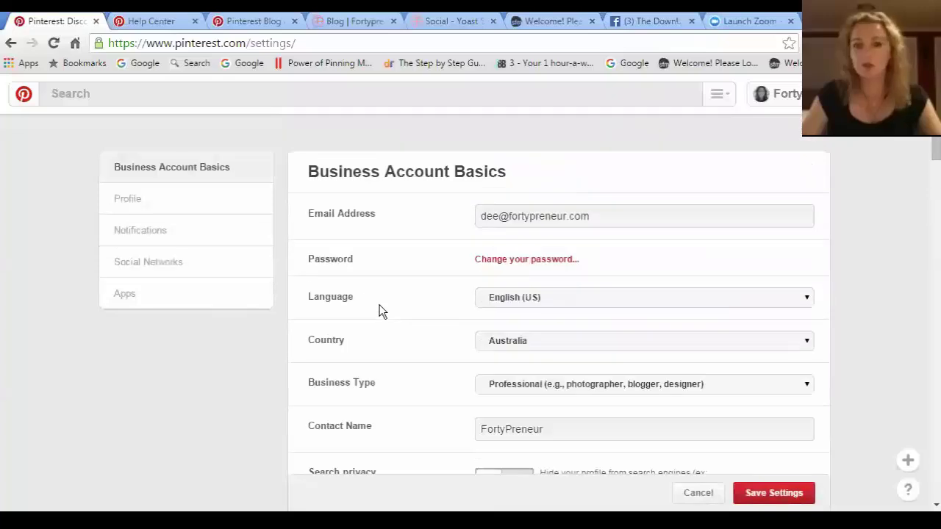
# Review the business account settings, including notifications, social networks and connected apps
pyautogui.scroll(-15, 379, 310)
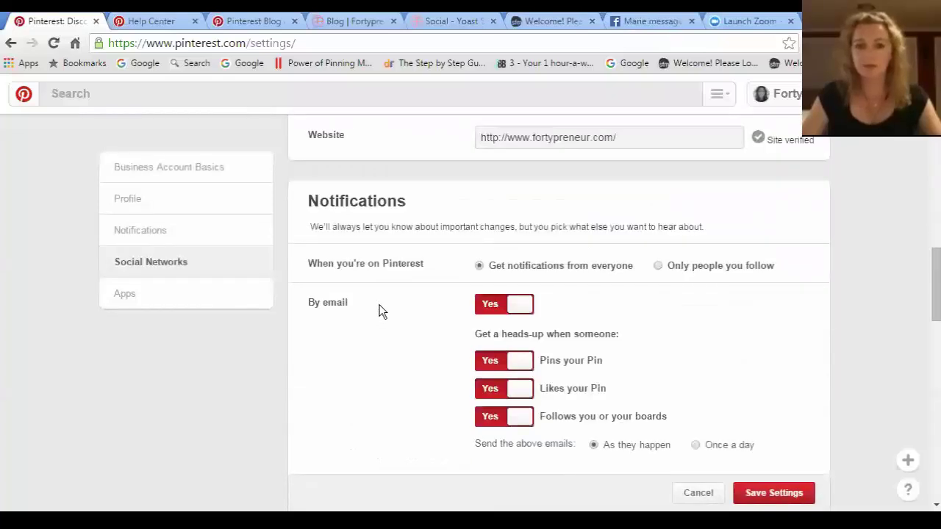
pyautogui.scroll(-10, 378, 310)
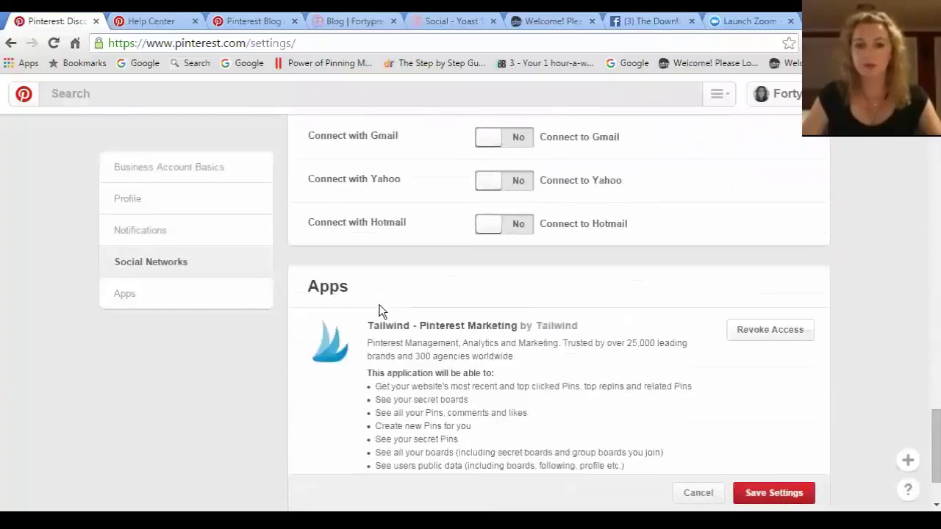
pyautogui.scroll(4, 483, 313)
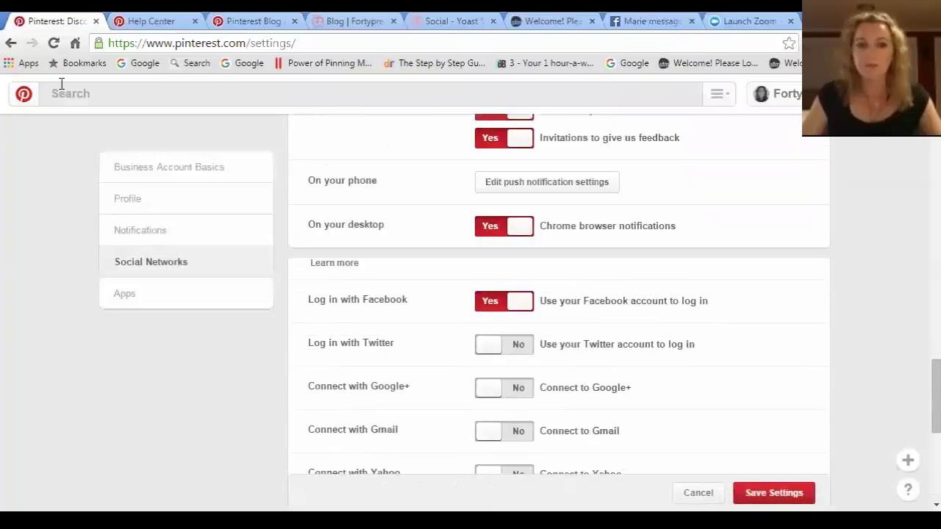
# Return to the profile's boards and start a new board named "Inspirational Quotes"
pyautogui.click(772, 103)
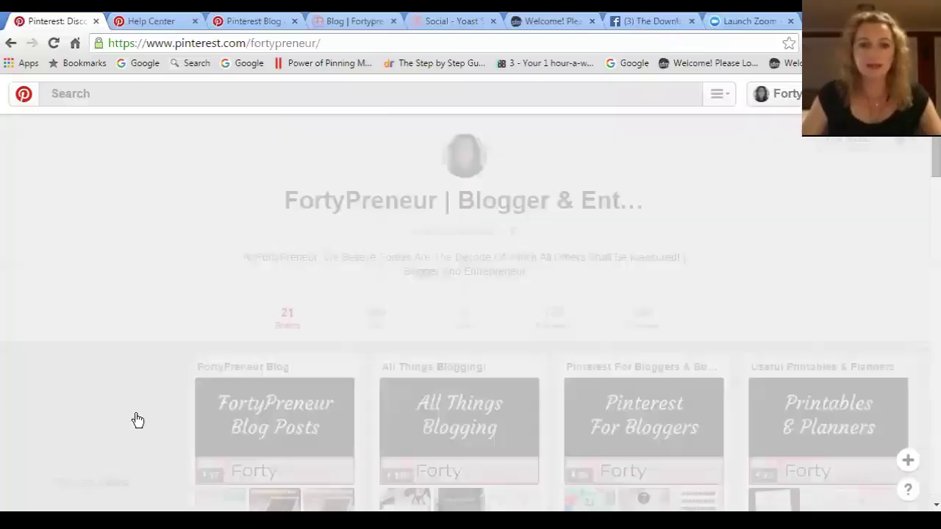
pyautogui.scroll(-2, 101, 313)
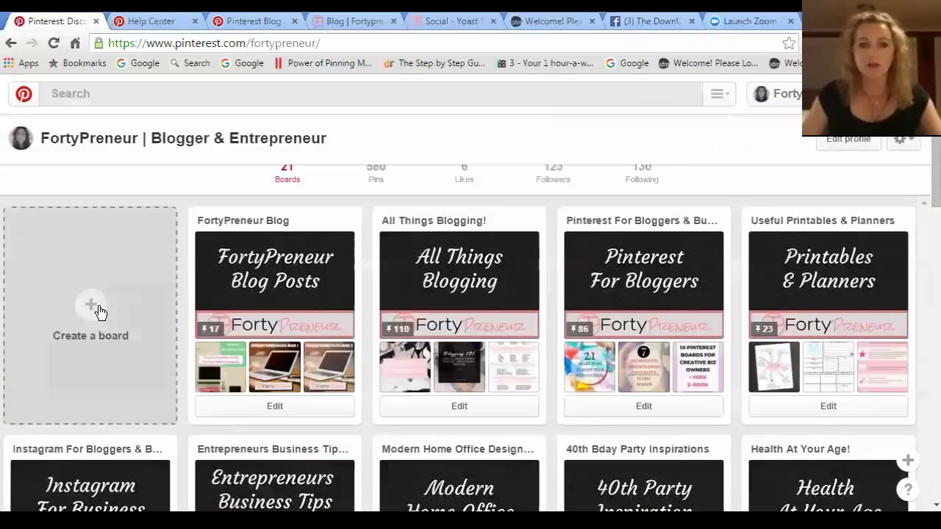
pyautogui.click(99, 309)
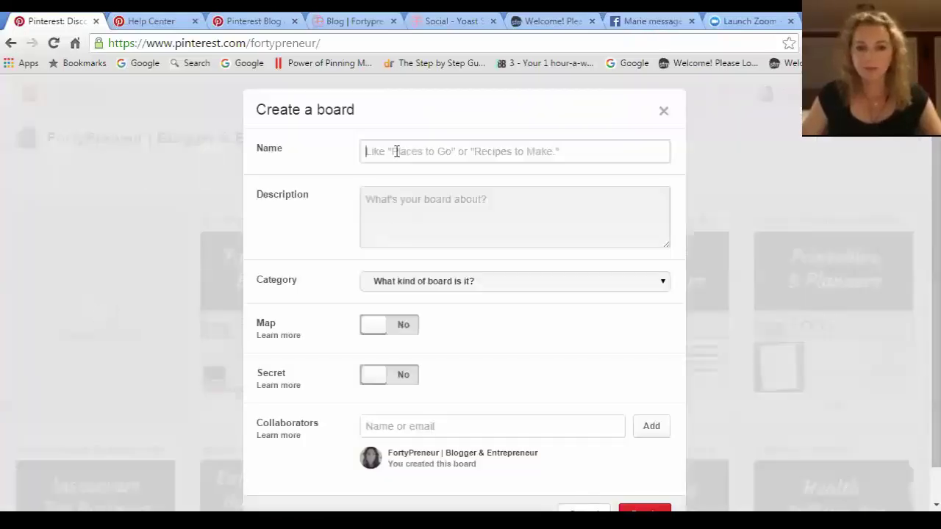
pyautogui.write('I')
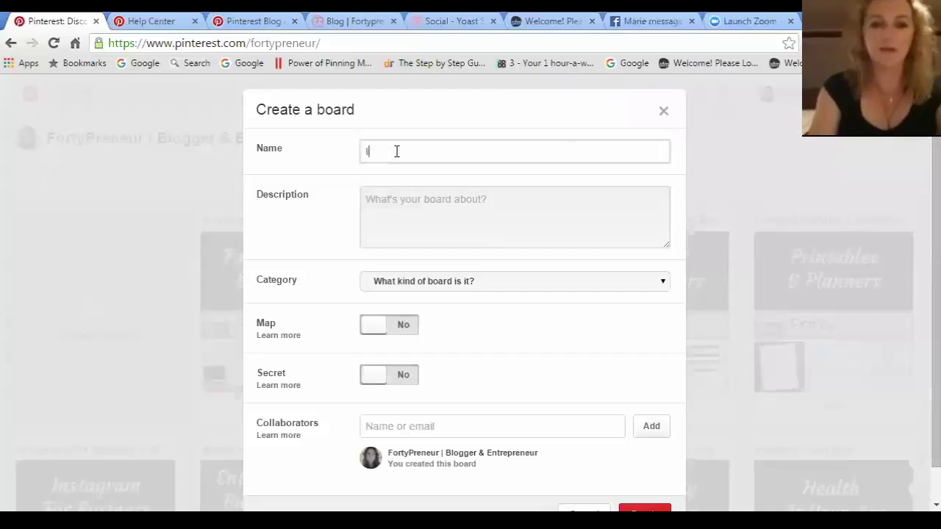
pyautogui.write('nspiration')
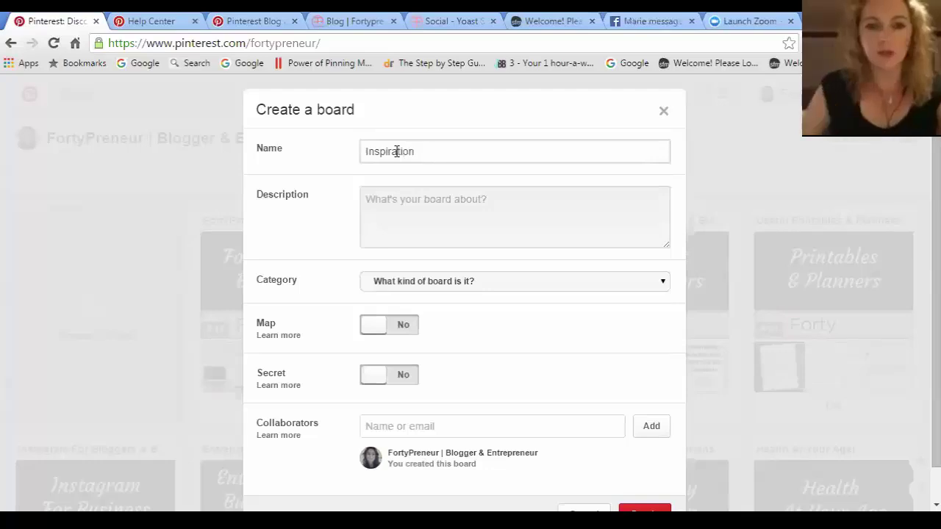
pyautogui.write('al ')
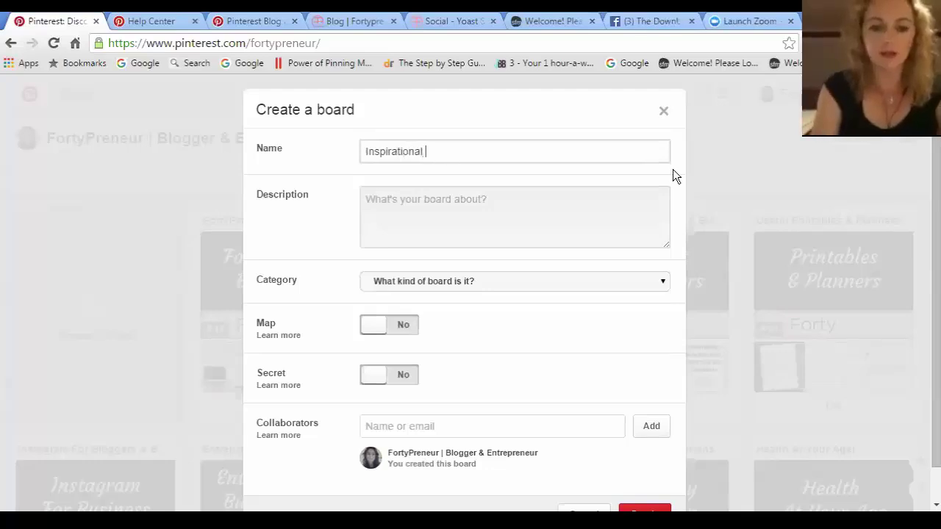
pyautogui.write('Qot')
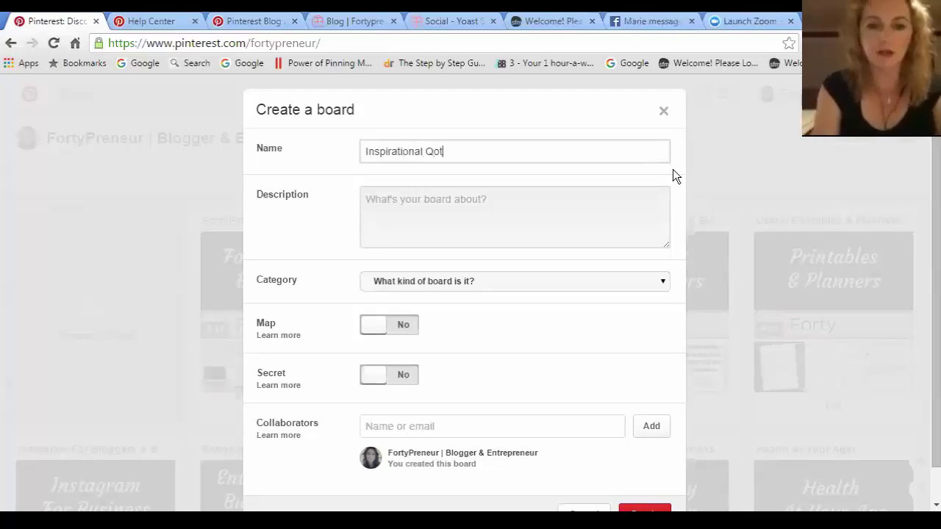
pyautogui.write('ute')
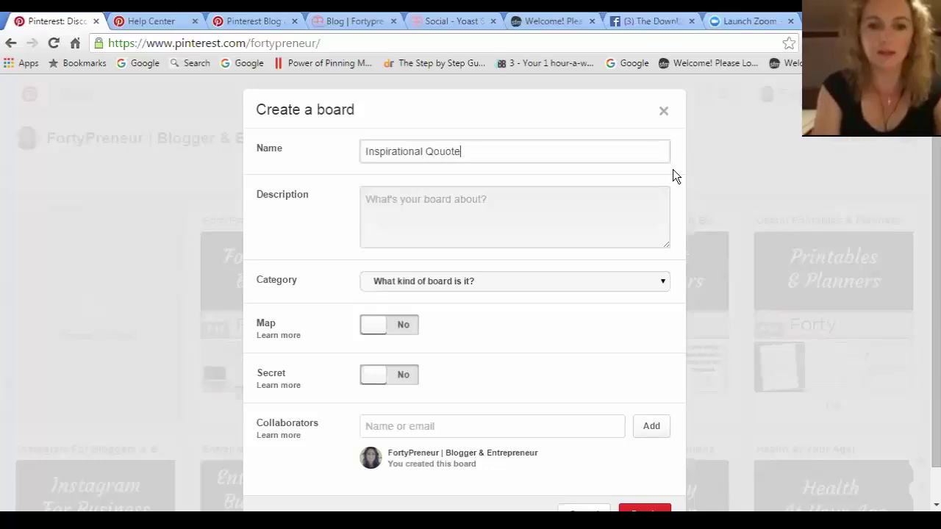
pyautogui.write('uotes')
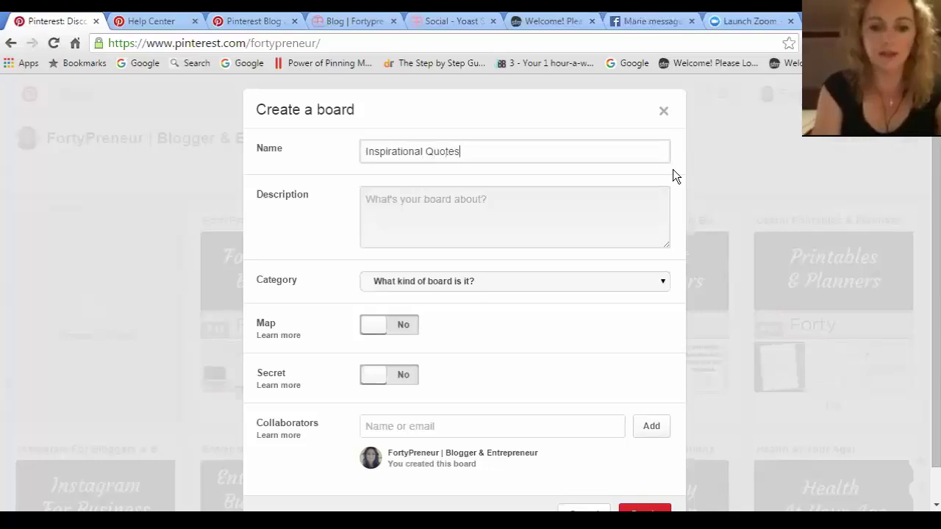
# Copy the board name "Inspirational Quotes" into the new board's description
pyautogui.moveTo(496, 151); pyautogui.dragTo(351, 155)
pyautogui.hotkey('ctrl', 'c')
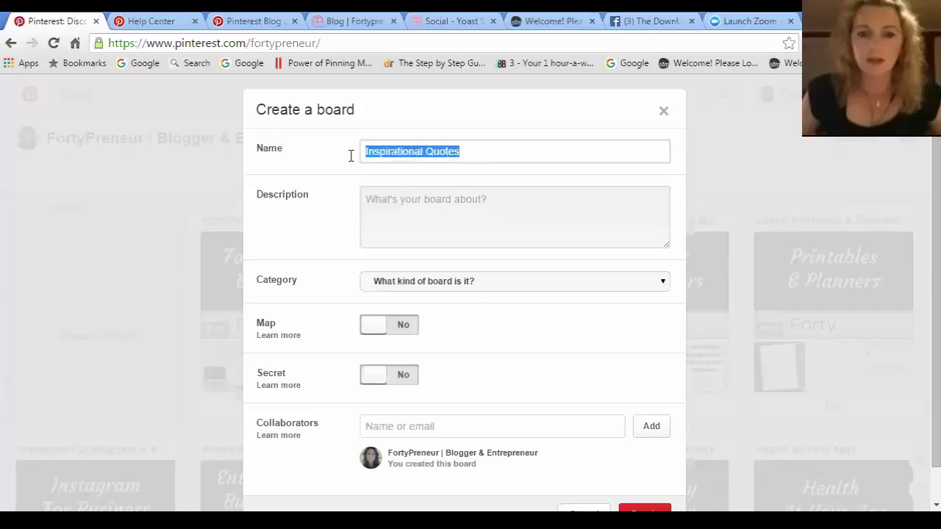
pyautogui.click(431, 214)
pyautogui.hotkey('ctrl', 'v')
# Set the new board's category to Quotes and create it as a secret board
pyautogui.click(470, 294)
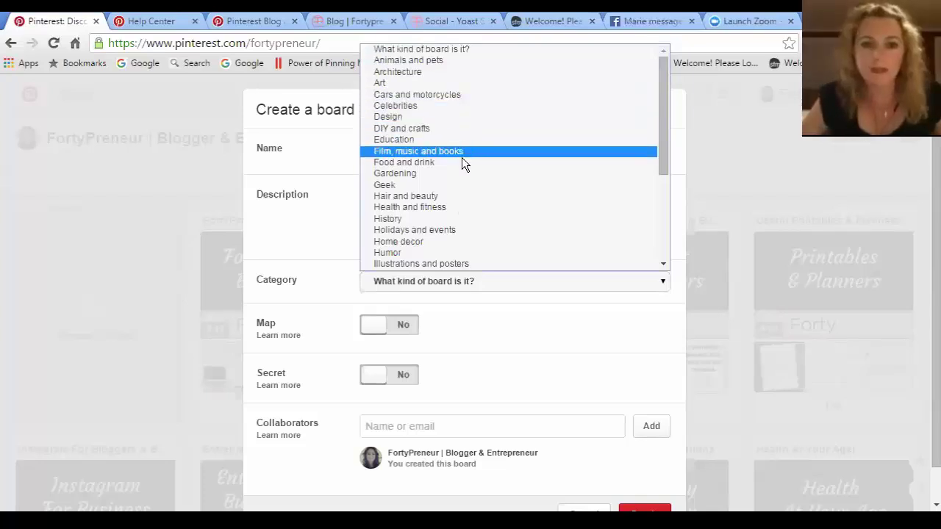
pyautogui.scroll(-5, 463, 207)
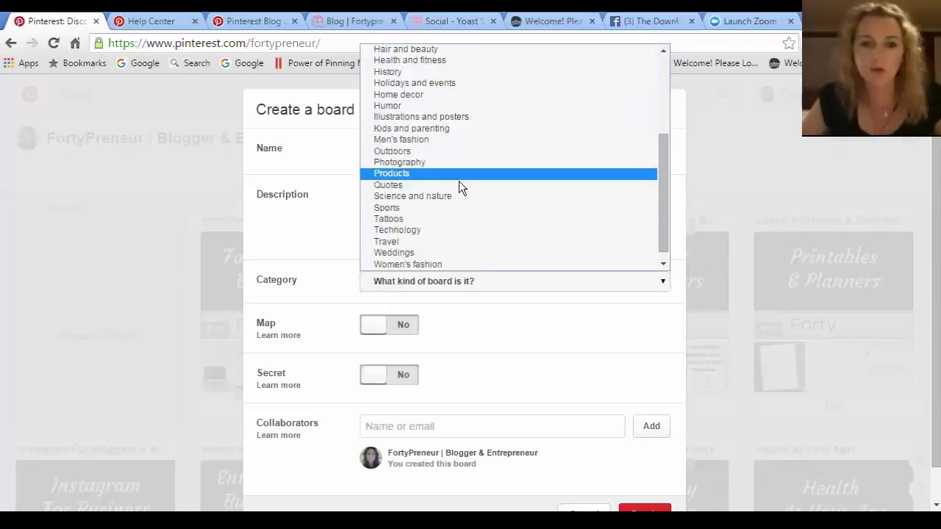
pyautogui.scroll(-1, 450, 229)
pyautogui.scroll(2, 450, 239)
pyautogui.scroll(1, 452, 244)
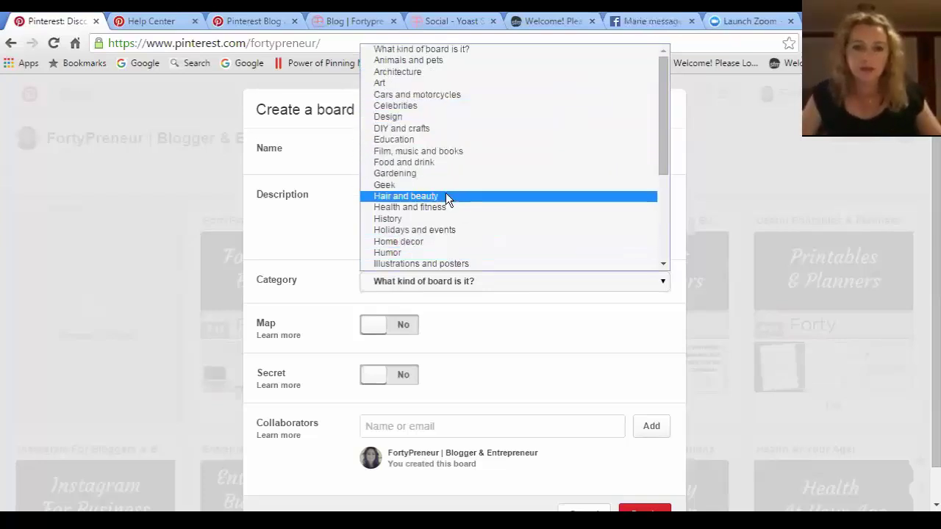
pyautogui.scroll(-2, 447, 233)
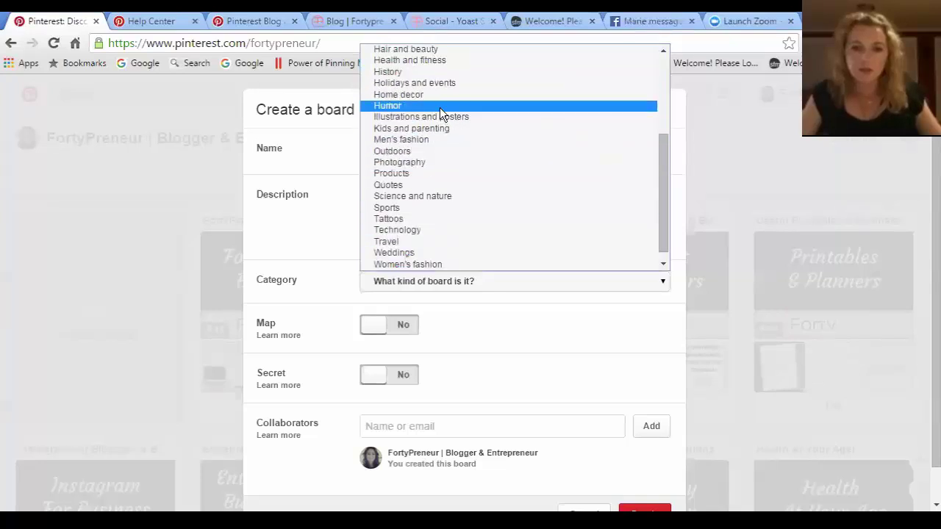
pyautogui.click(464, 183)
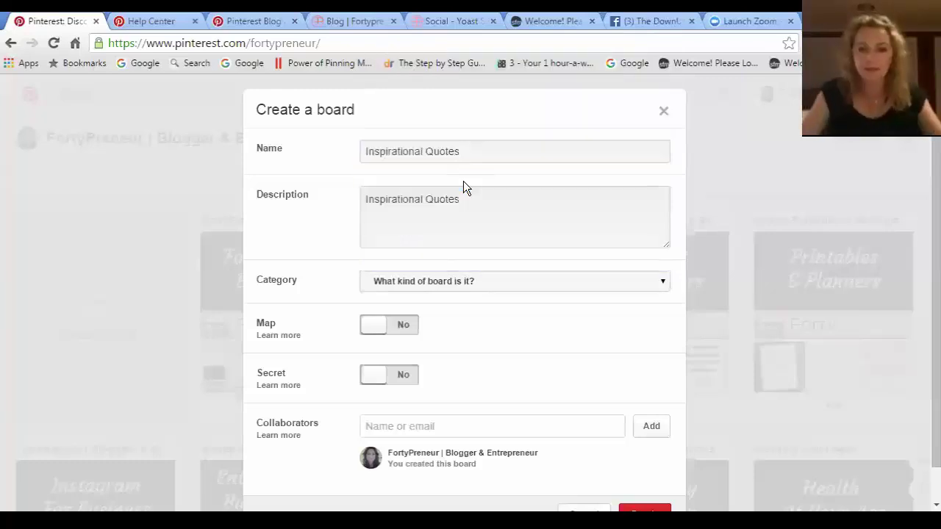
pyautogui.scroll(-1, 334, 401)
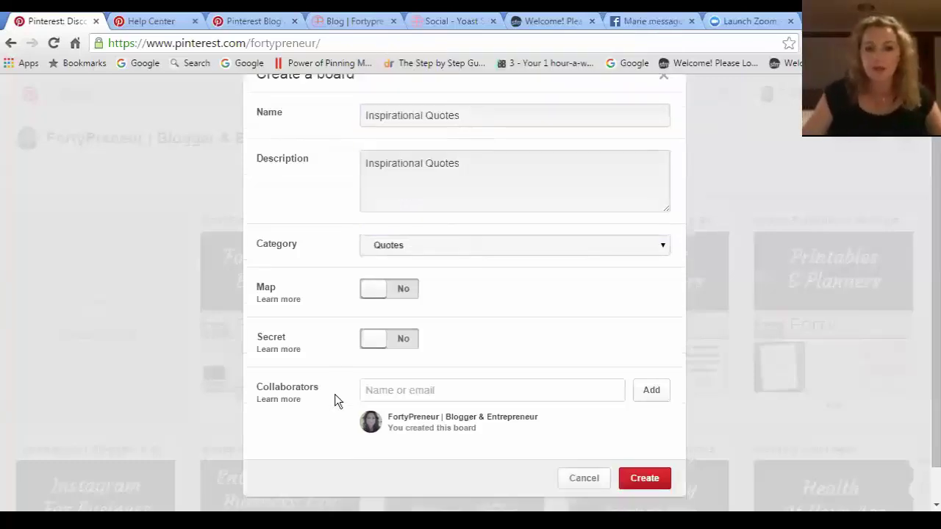
pyautogui.click(401, 349)
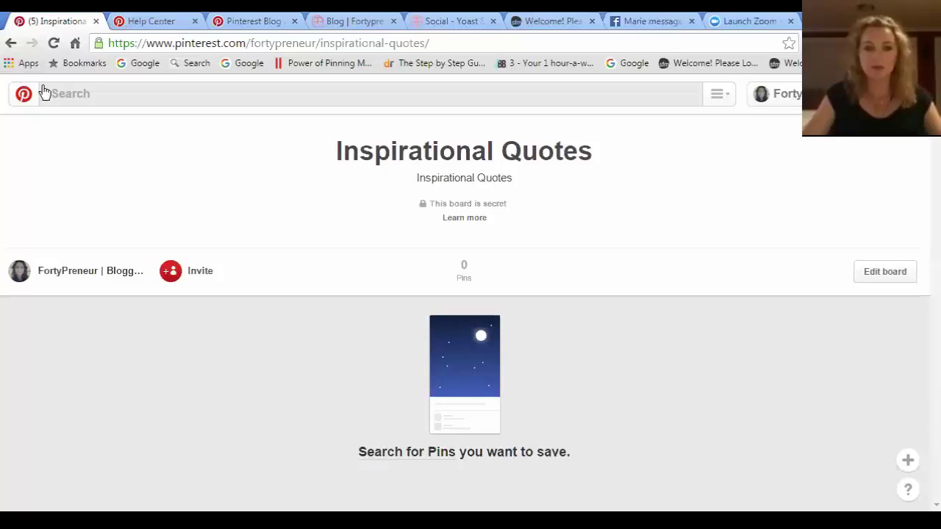
# Search Pinterest for "inspiration quotes"
pyautogui.click(83, 104)
pyautogui.write('inspi')
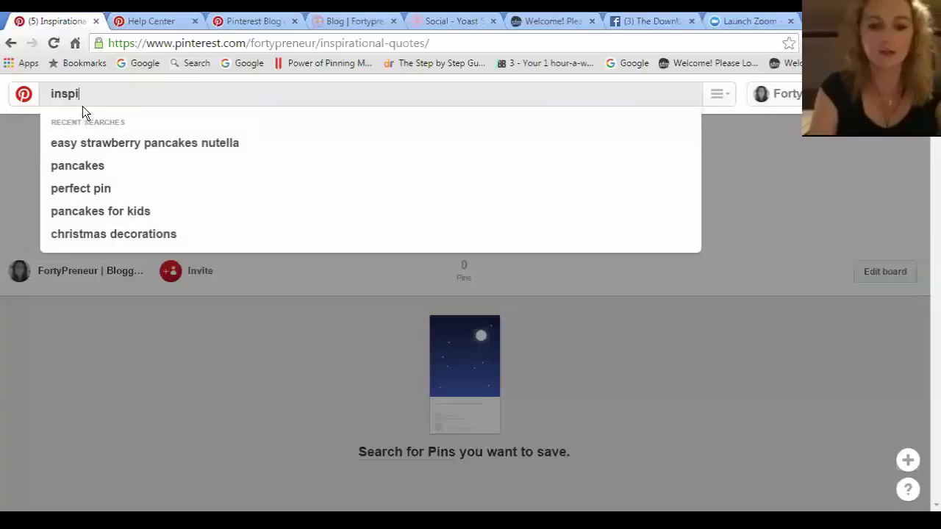
pyautogui.write('ration quotes')
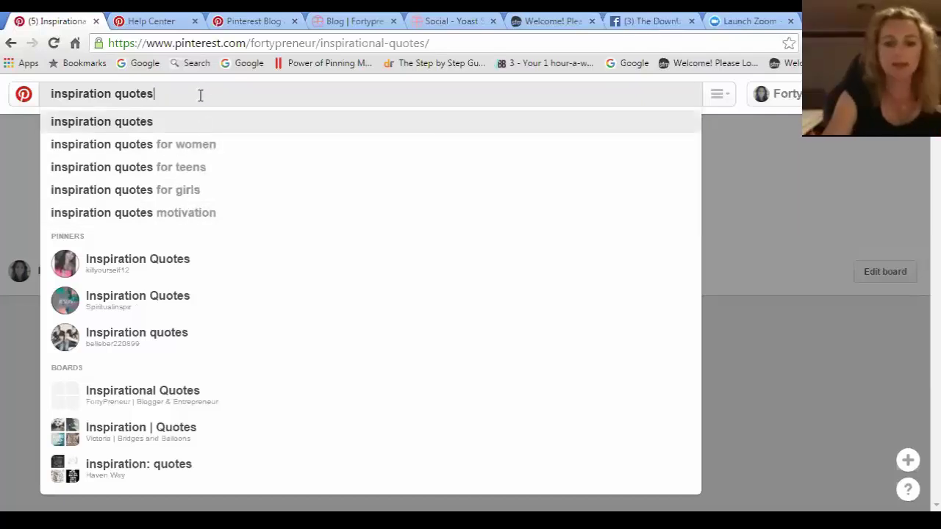
pyautogui.press('Return')
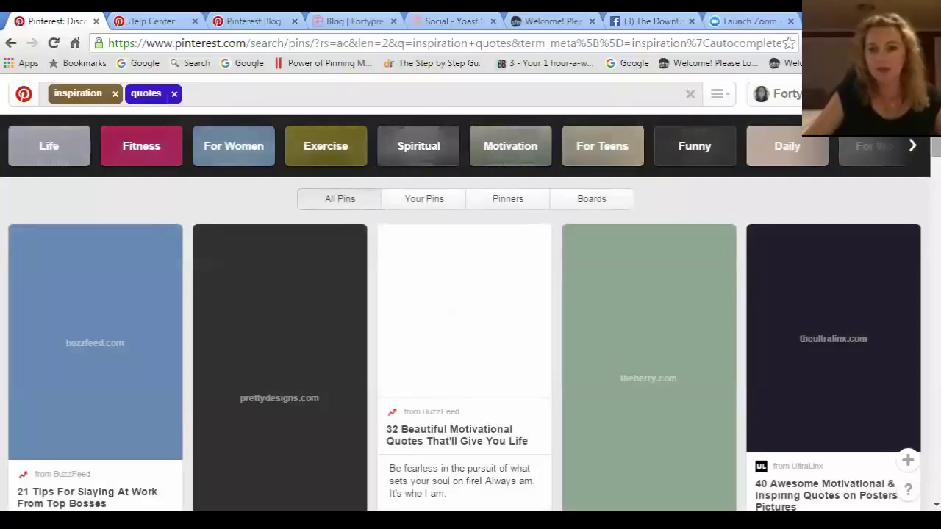
# Look through the suggested refinements for the quote search and narrow the results to Daily
pyautogui.click(915, 150)
pyautogui.click(915, 150)
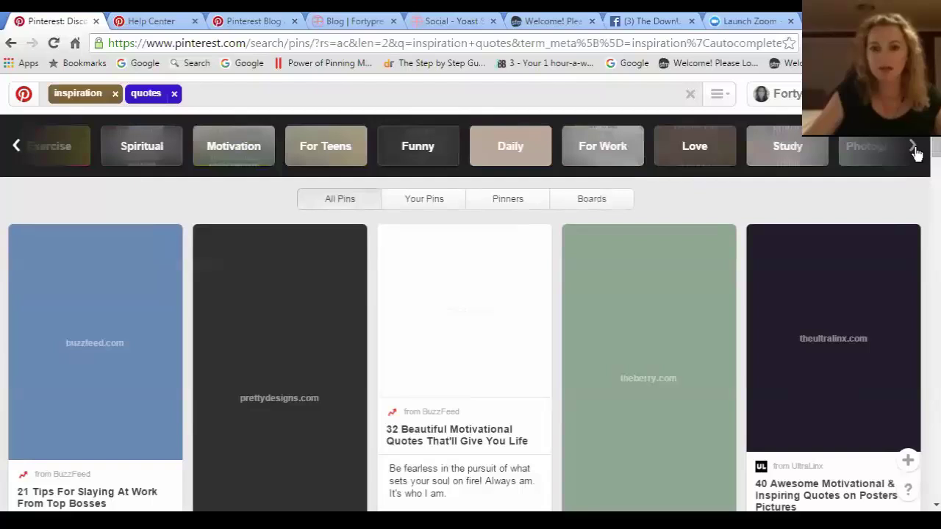
pyautogui.click(916, 150)
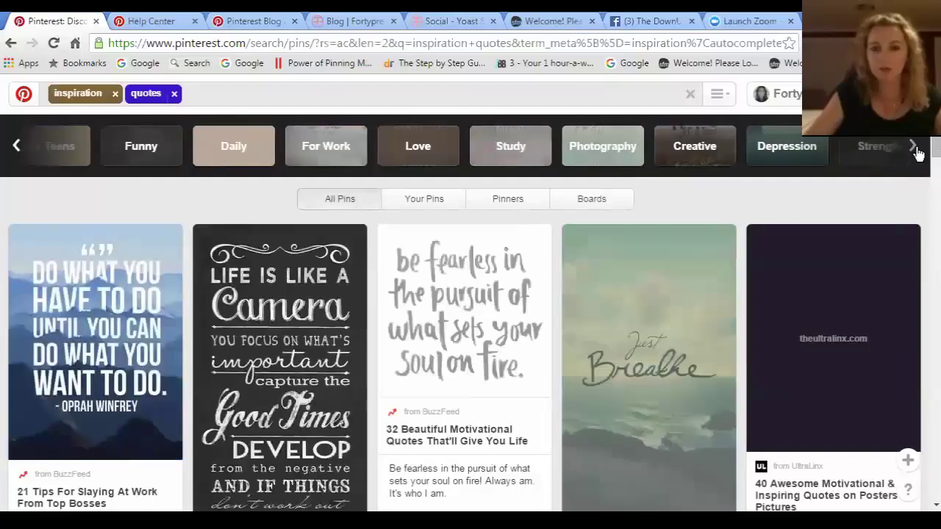
pyautogui.click(915, 150)
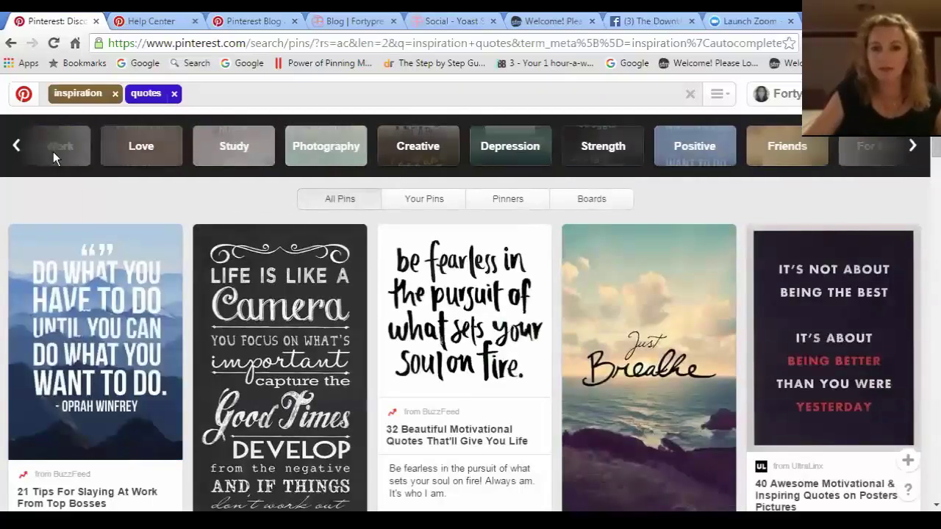
pyautogui.click(16, 145)
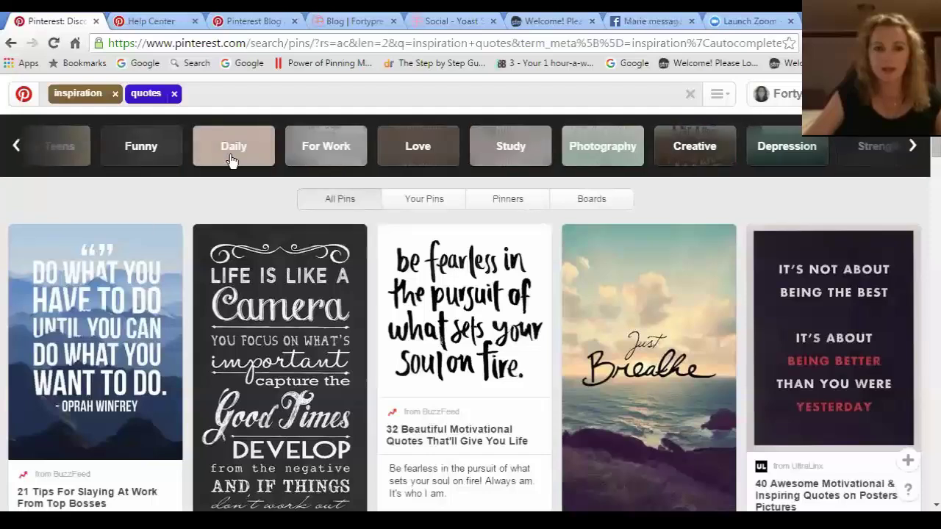
pyautogui.click(233, 159)
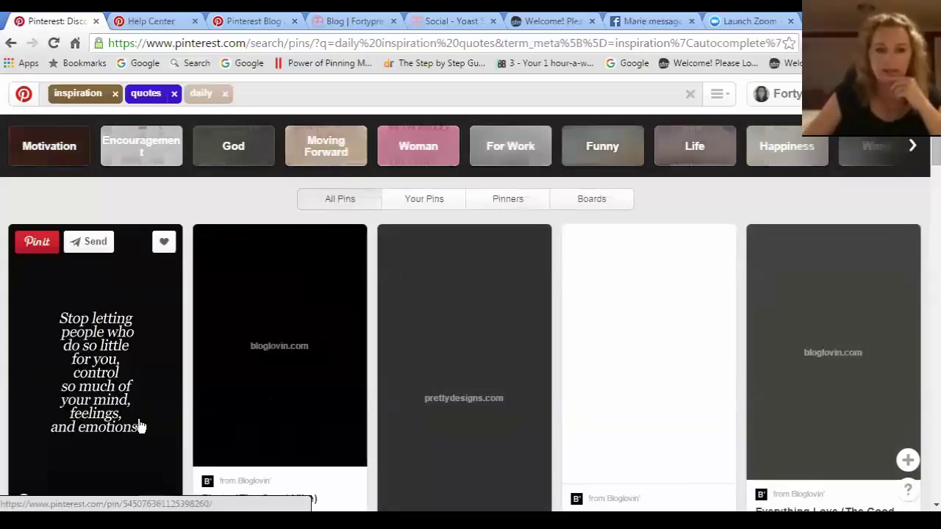
# Browse the daily quote pins, open the "Life is like a Camera" pin and view the whole image
pyautogui.scroll(-1, 141, 420)
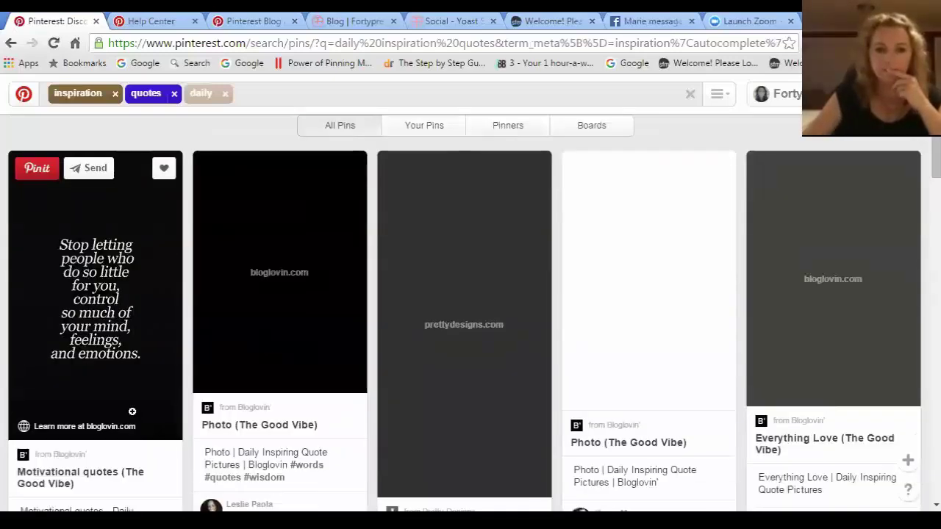
pyautogui.scroll(-1, 133, 413)
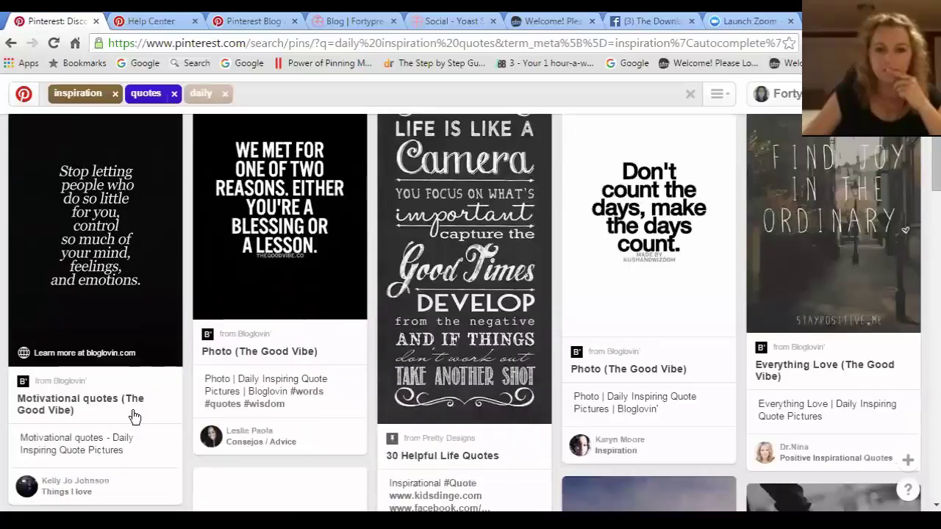
pyautogui.scroll(1, 221, 380)
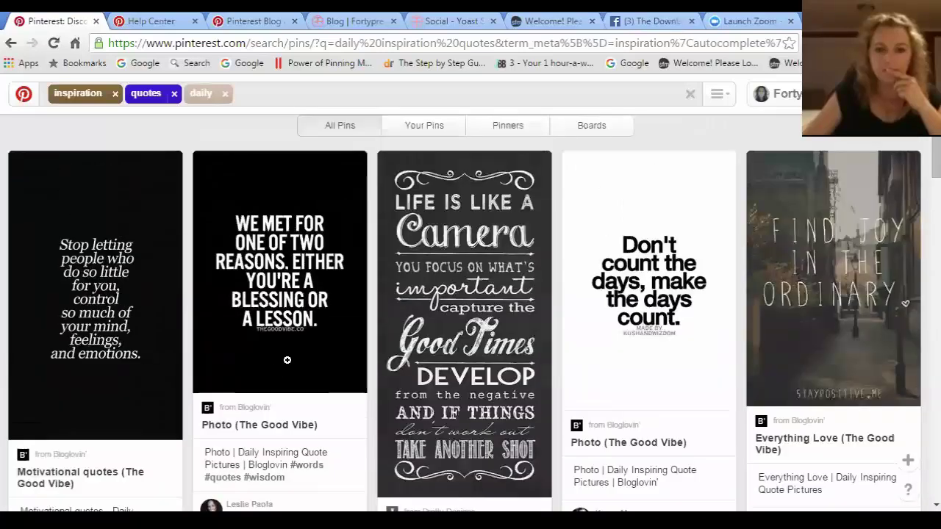
pyautogui.click(457, 348)
pyautogui.scroll(-2, 324, 307)
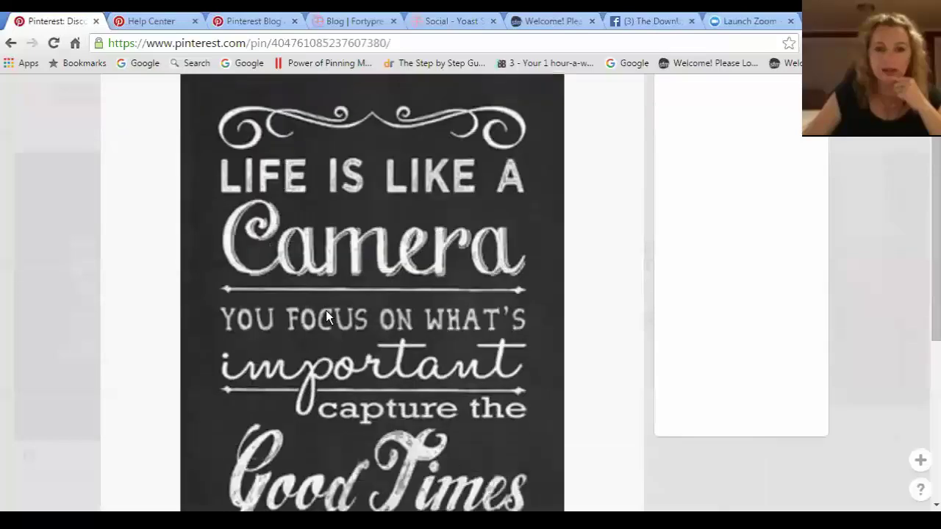
pyautogui.scroll(2, 318, 352)
pyautogui.scroll(-6, 316, 356)
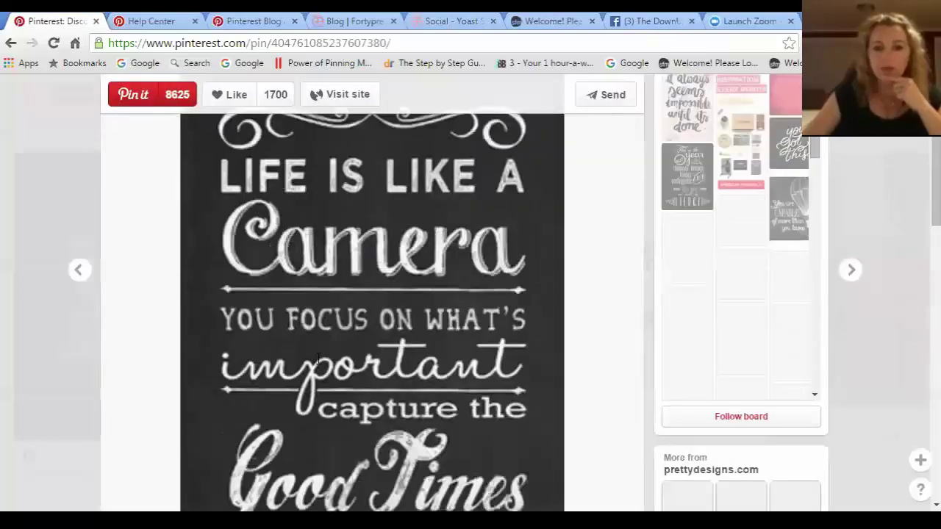
pyautogui.scroll(5, 323, 354)
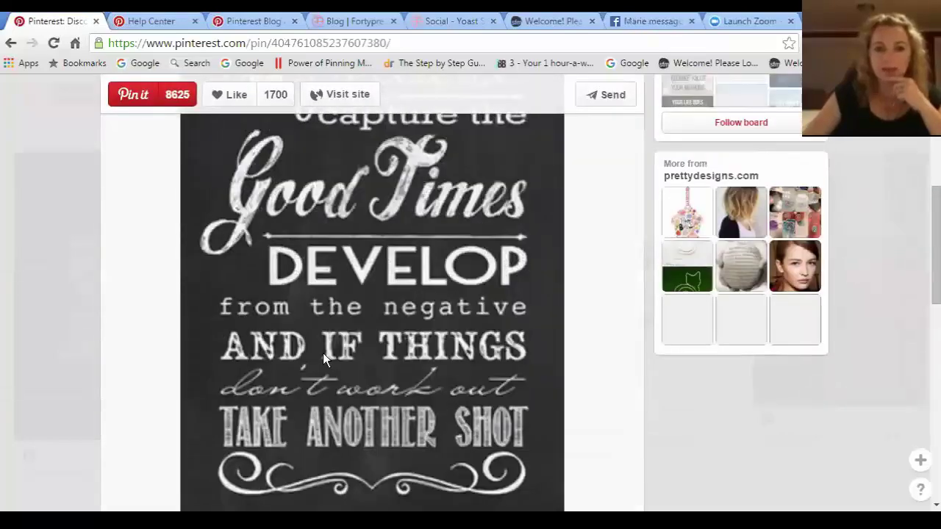
pyautogui.scroll(3, 325, 359)
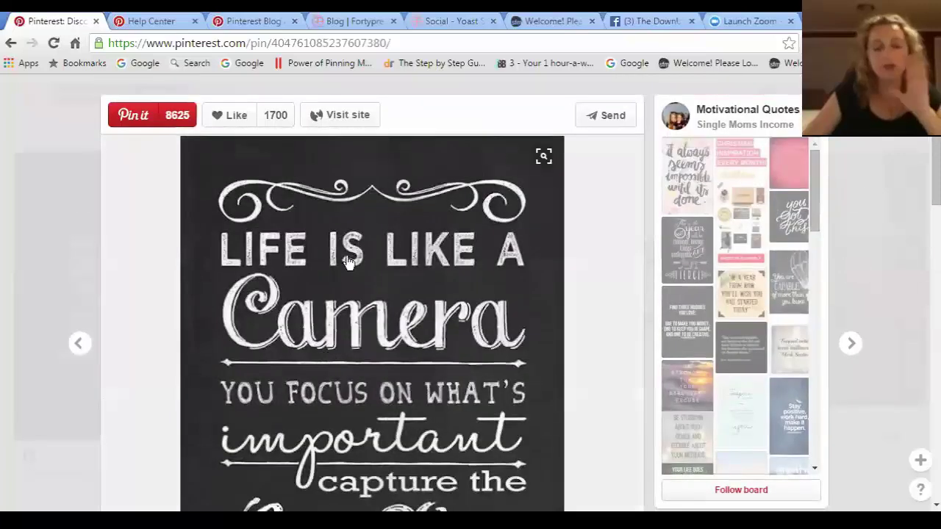